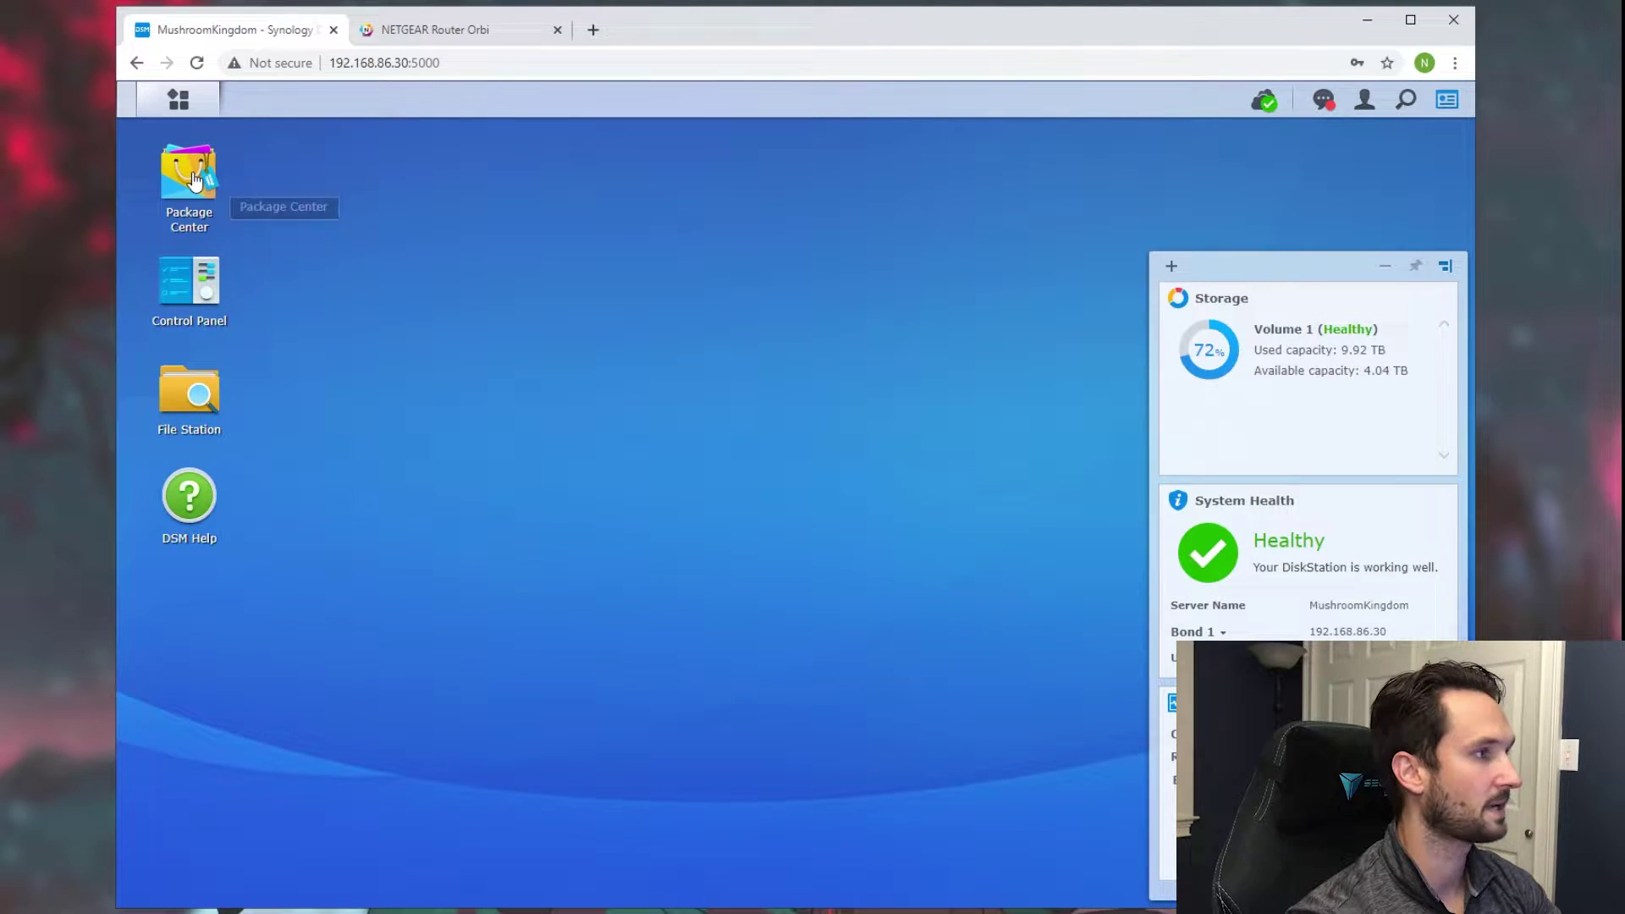
Step: Search Package Center for 'vpn' and install the VPN Server package until it shows Running
{"action": "left_click", "coordinate": [194, 178]}
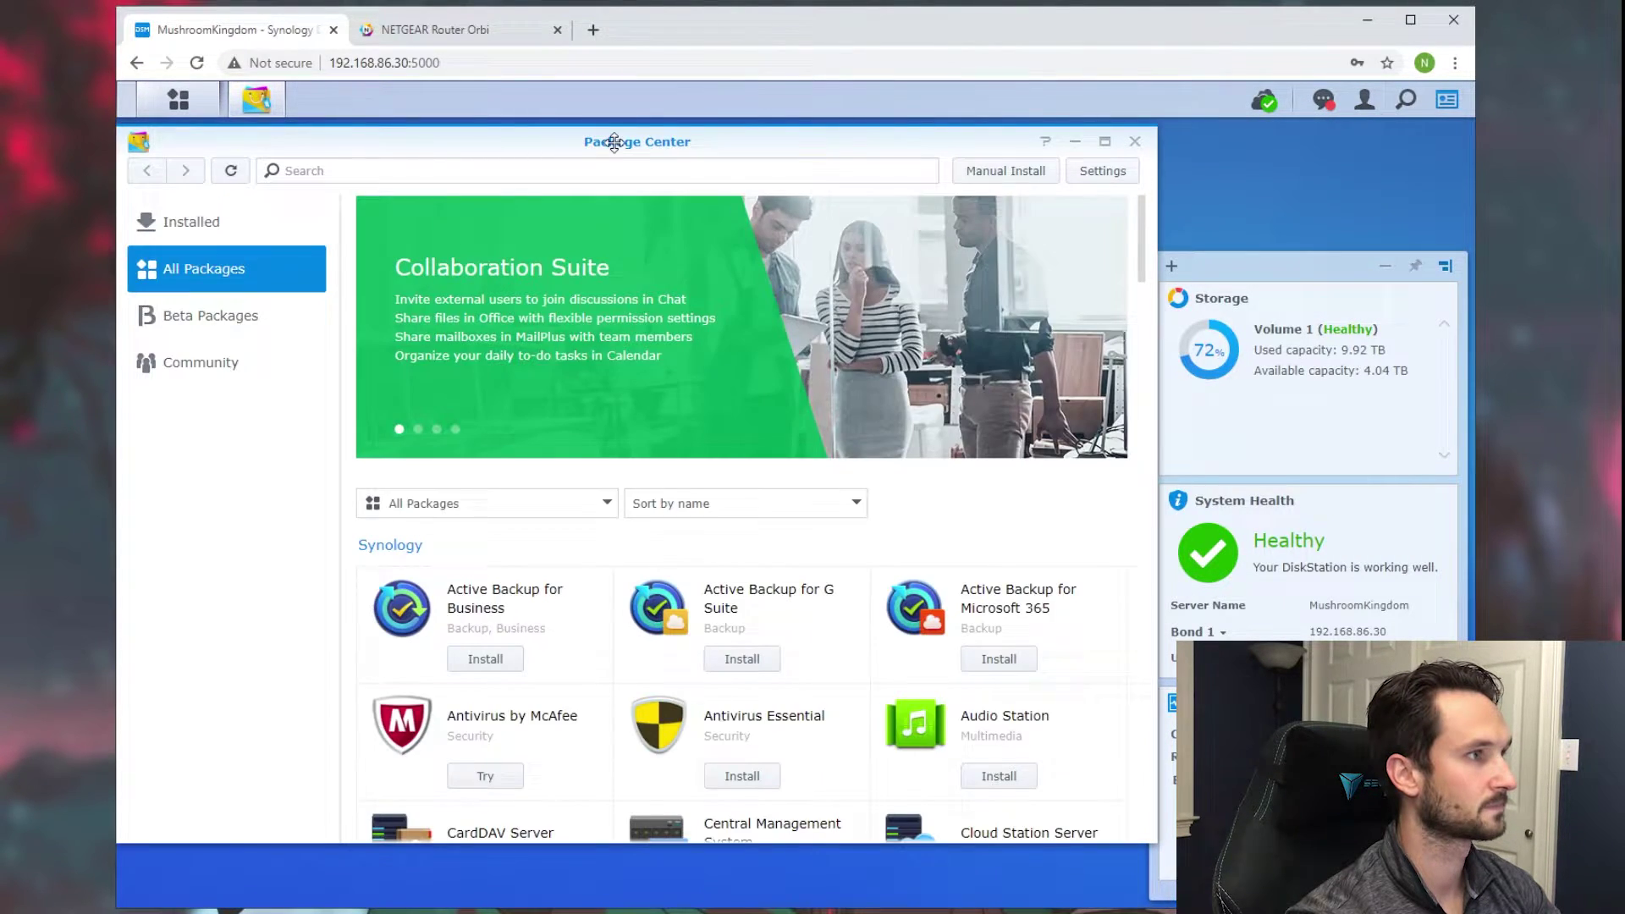
{"action": "double_click", "coordinate": [609, 140]}
{"action": "left_click", "coordinate": [546, 167]}
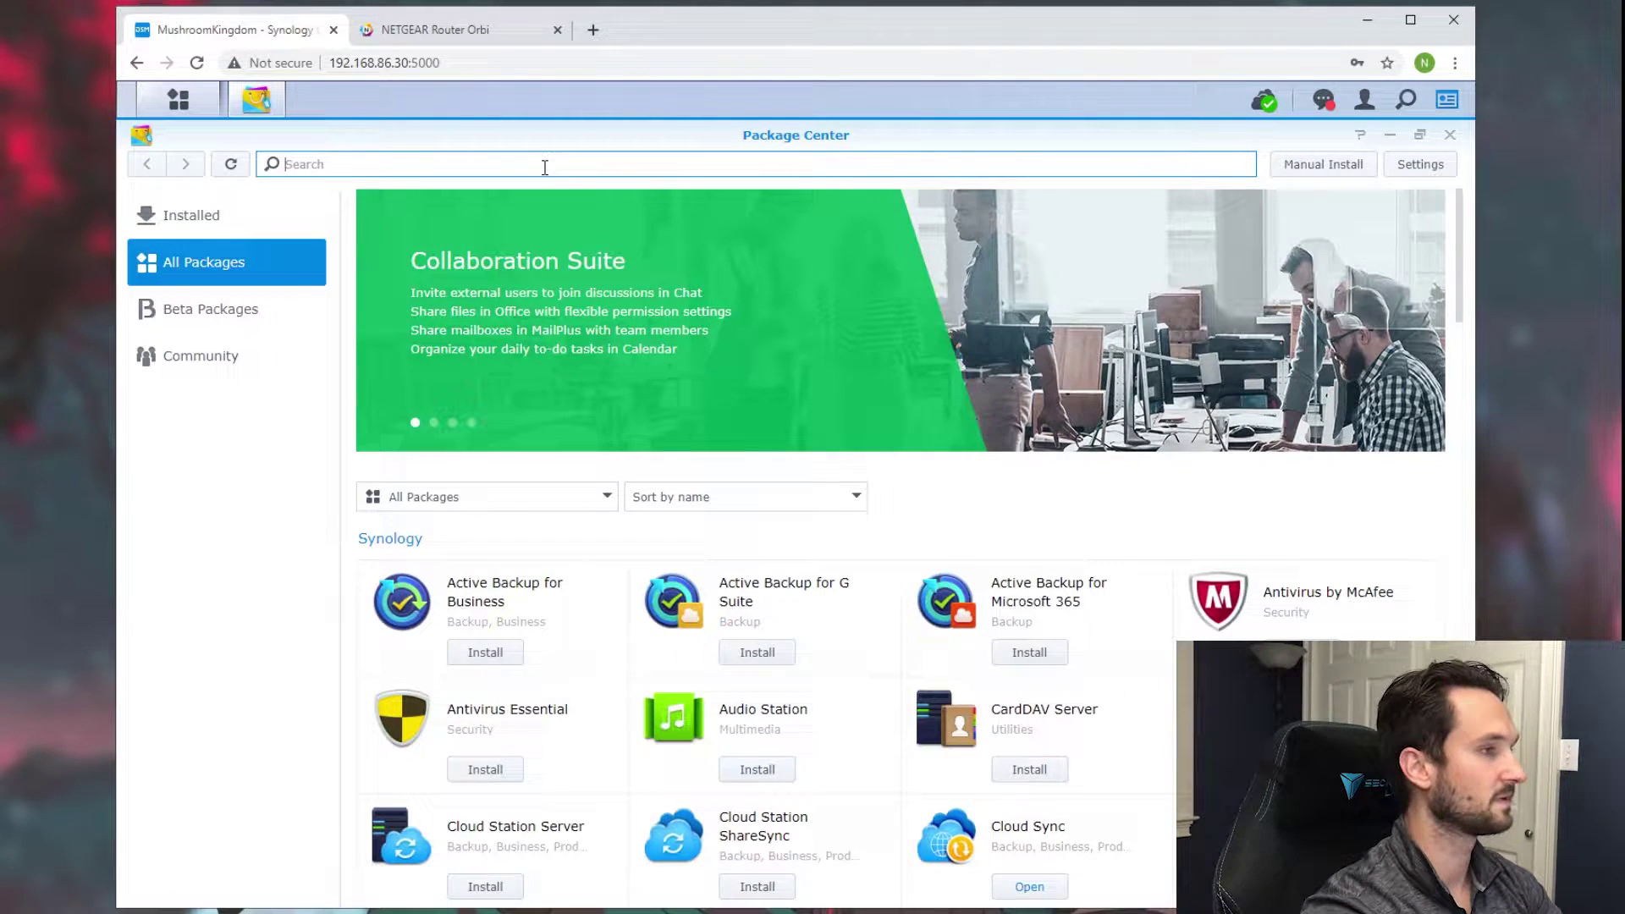
{"action": "type", "text": "vpn"}
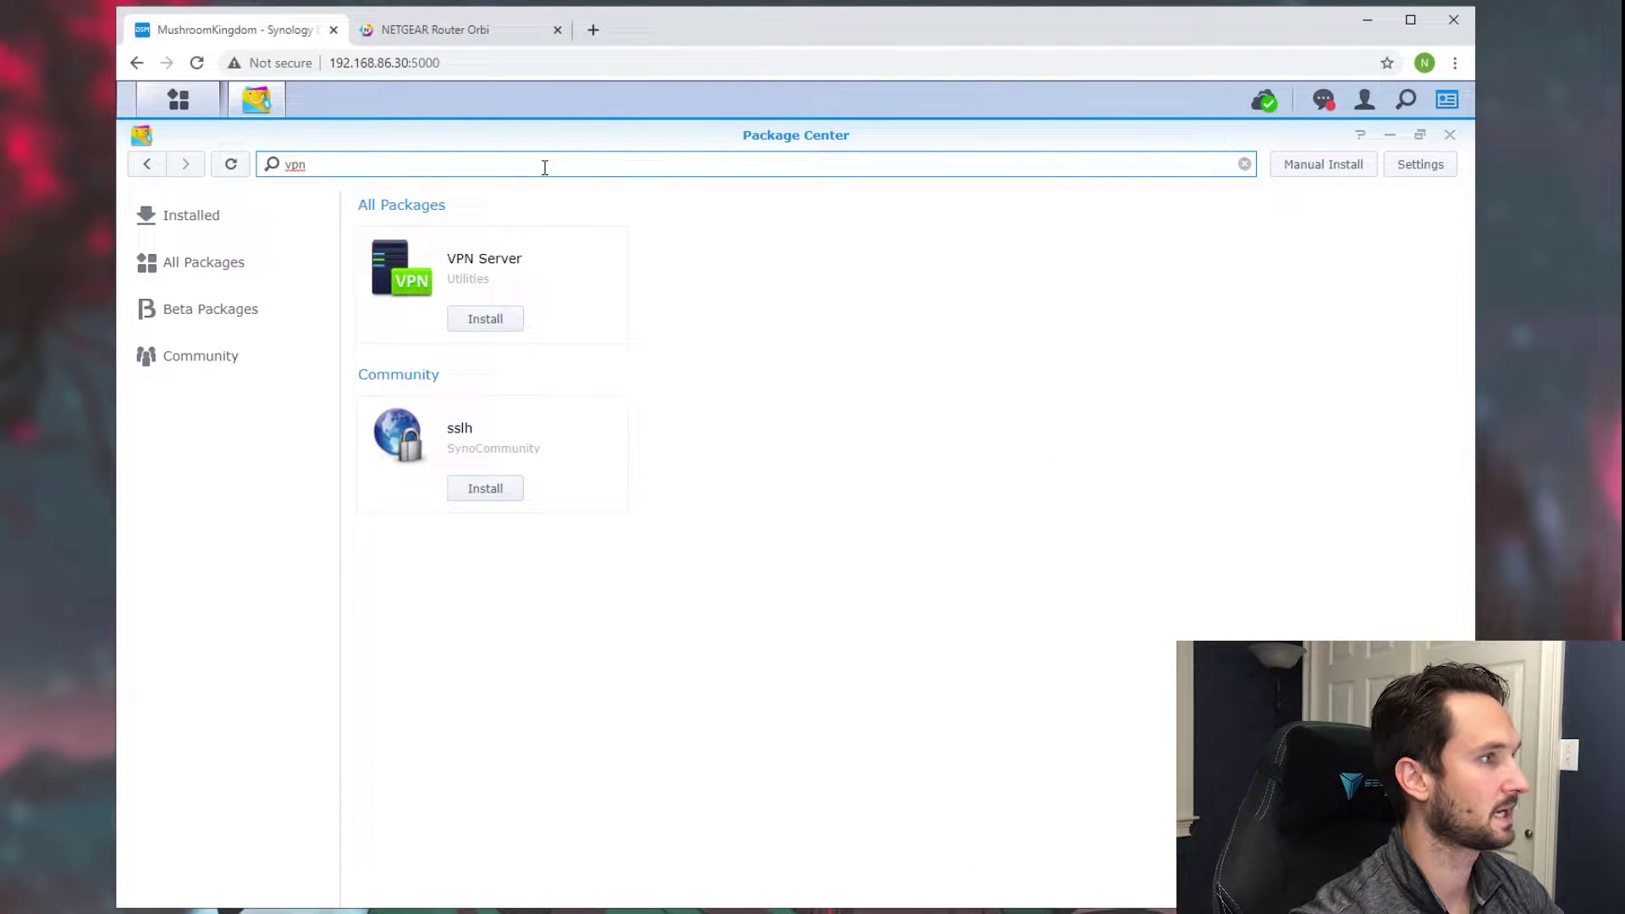
{"action": "left_click", "coordinate": [584, 254]}
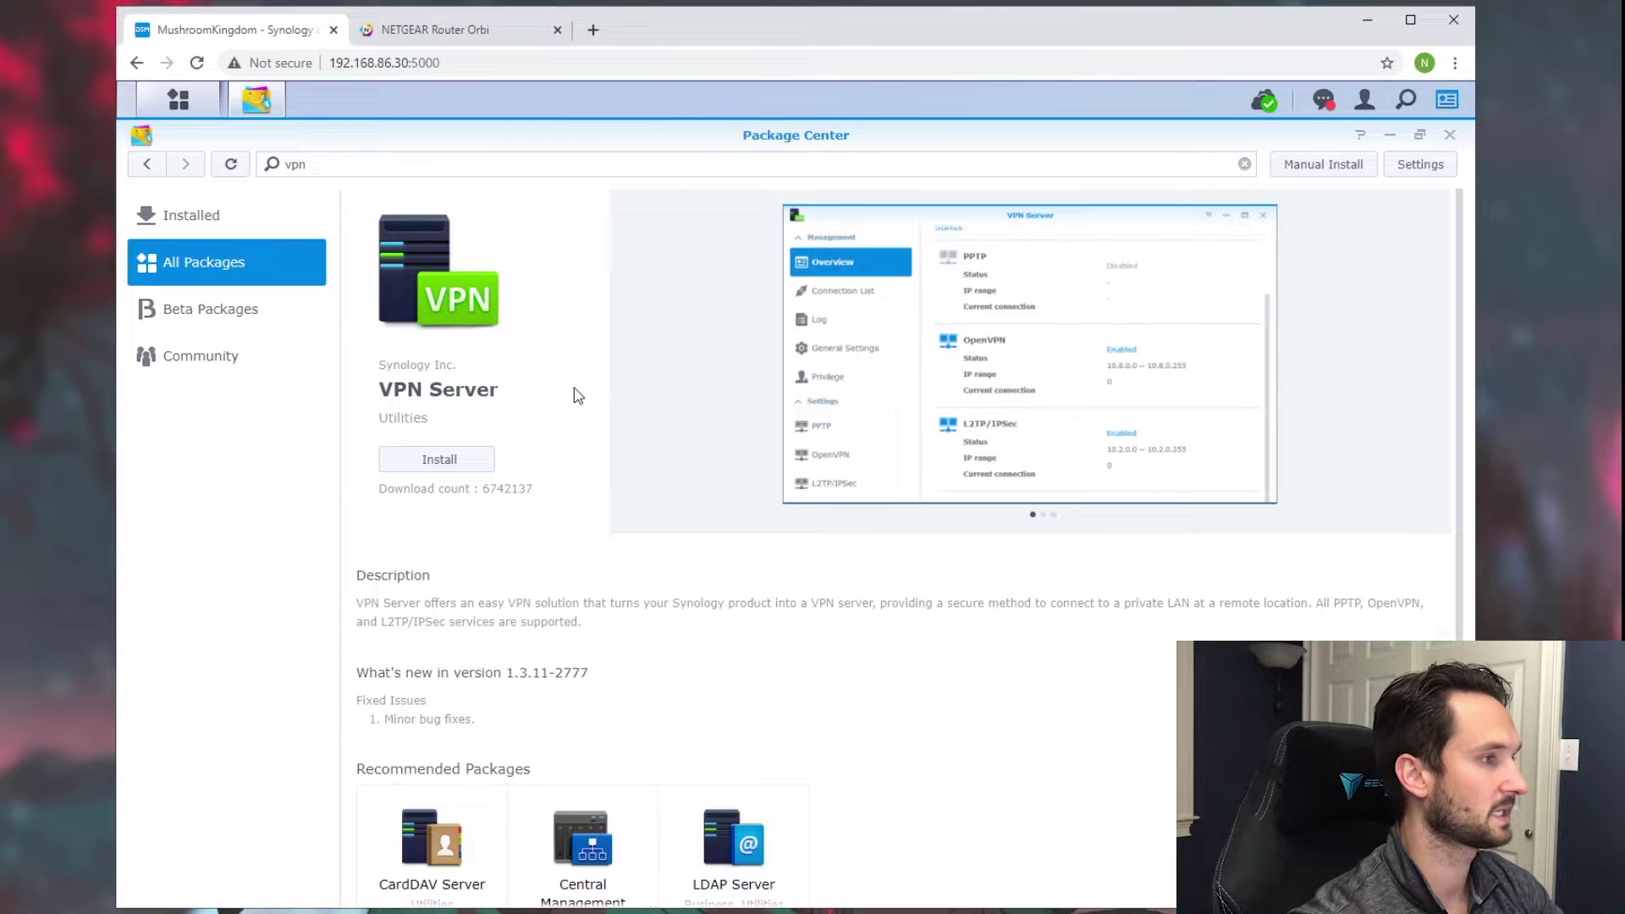
{"action": "left_click", "coordinate": [455, 458]}
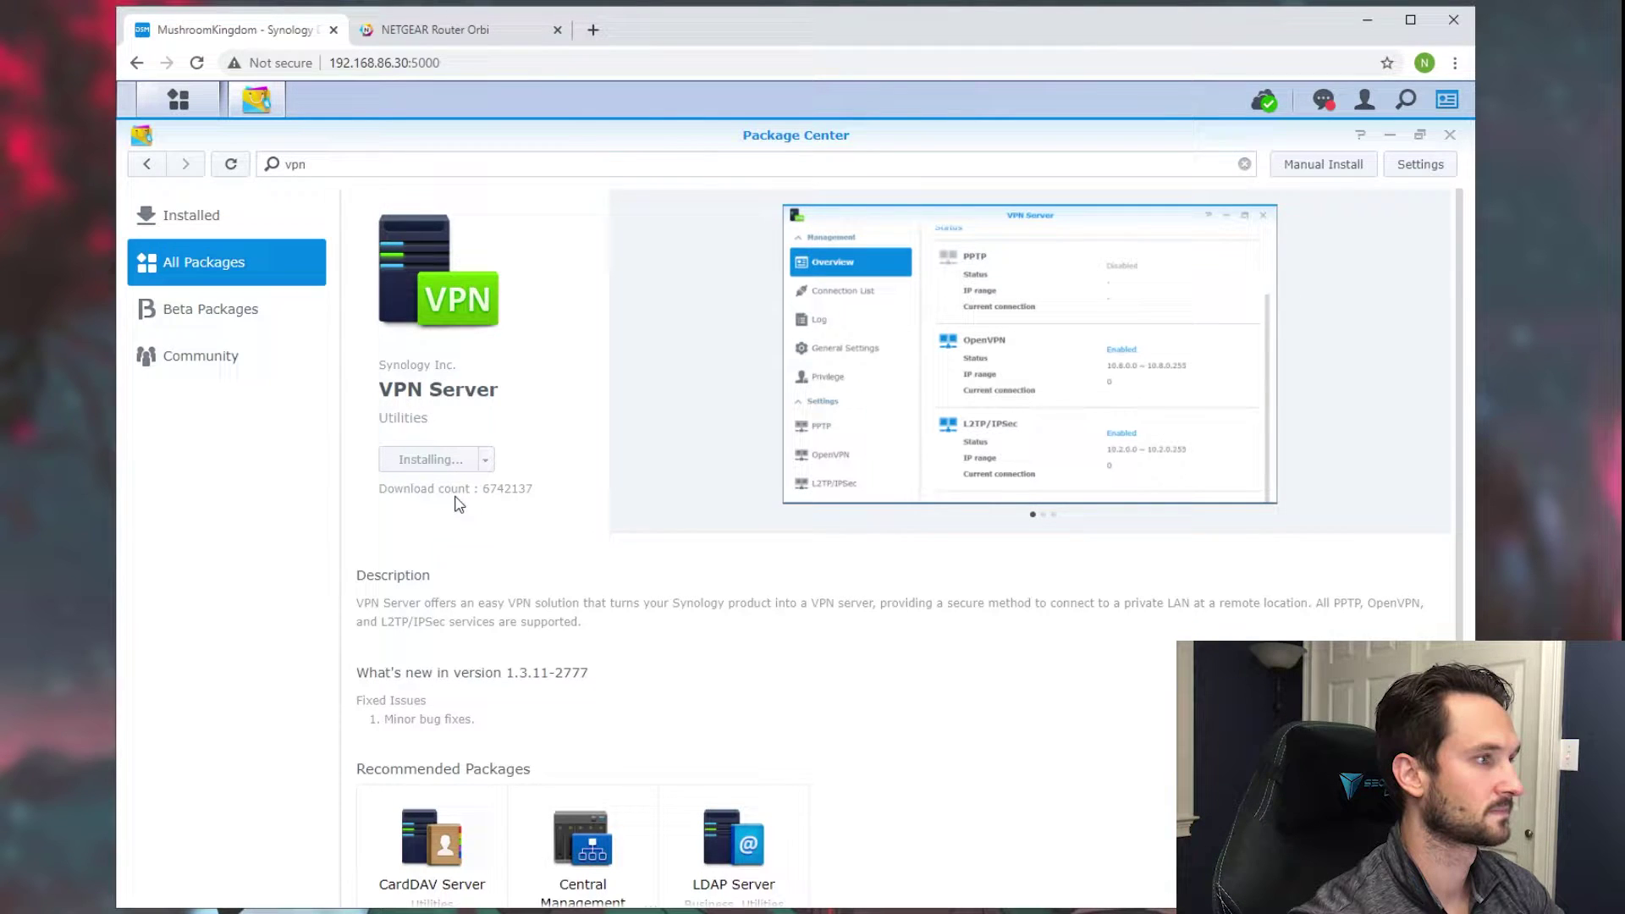
{"action": "scroll", "coordinate": [762, 567], "scroll_direction": "down", "scroll_amount": 3}
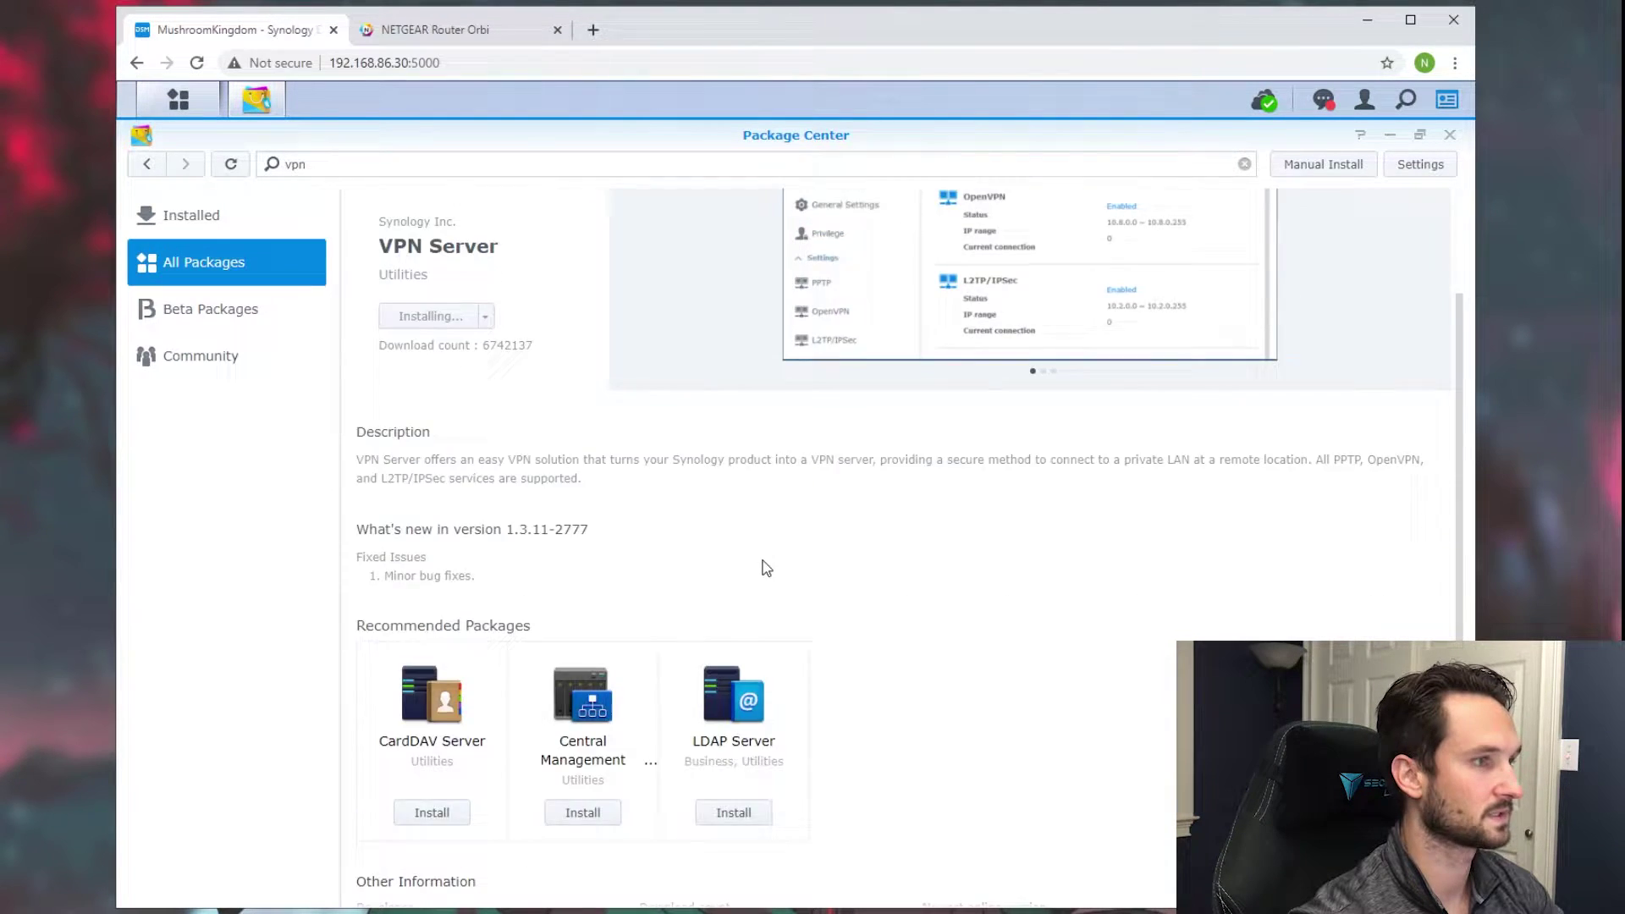
{"action": "scroll", "coordinate": [401, 536], "scroll_direction": "up", "scroll_amount": 3}
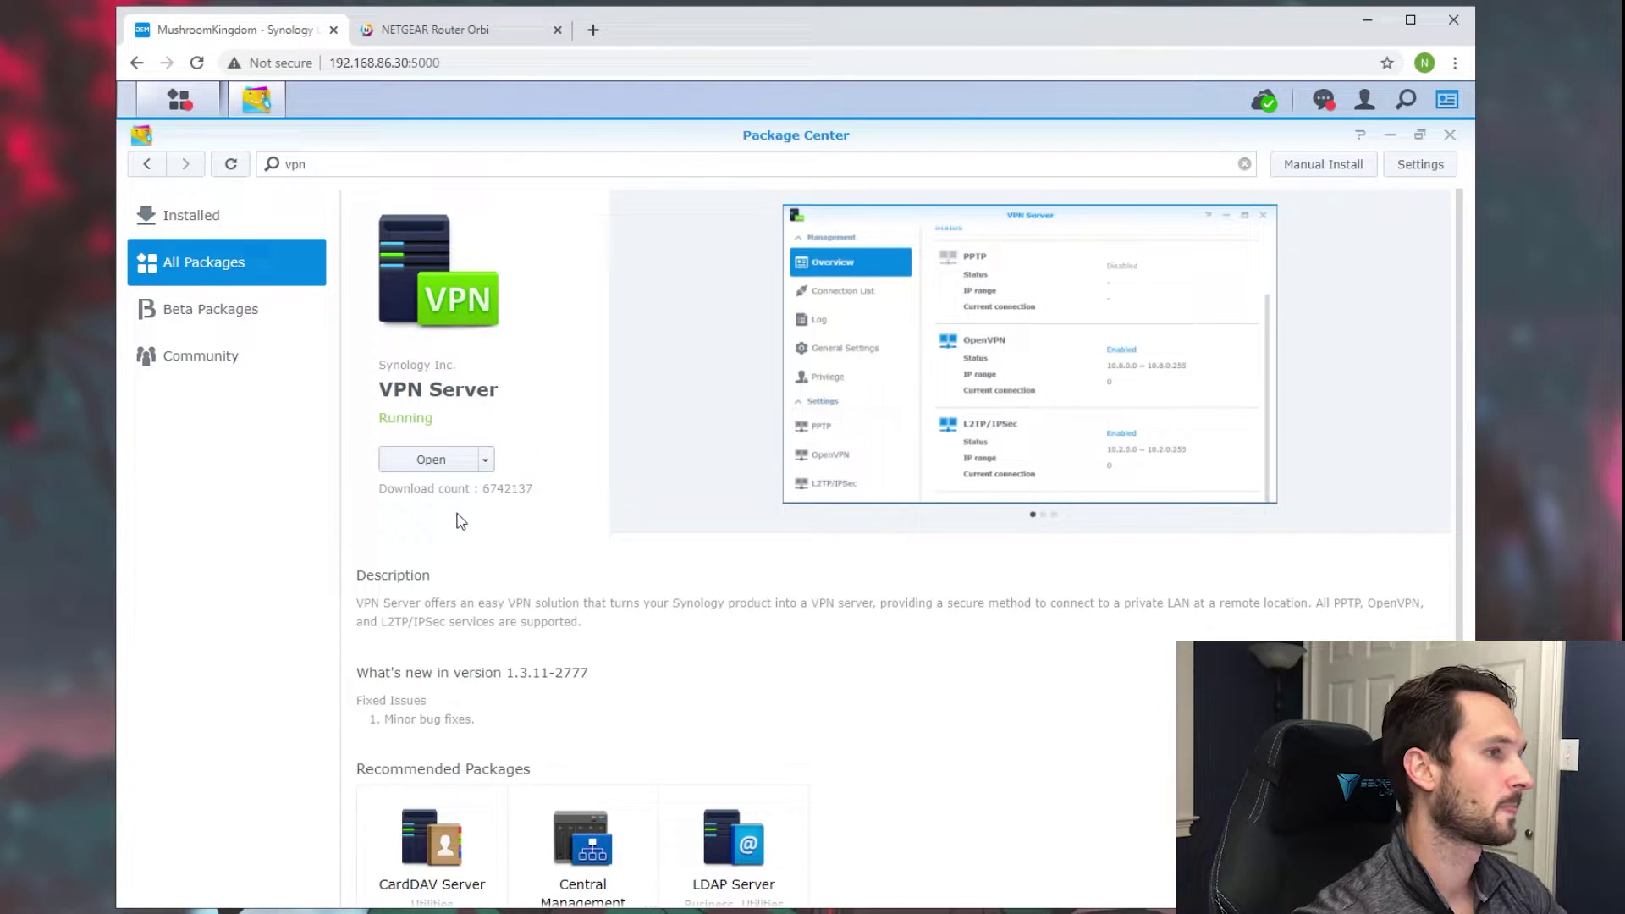
Step: Launch the VPN Server app and expand its window to full size
{"action": "left_click", "coordinate": [423, 464]}
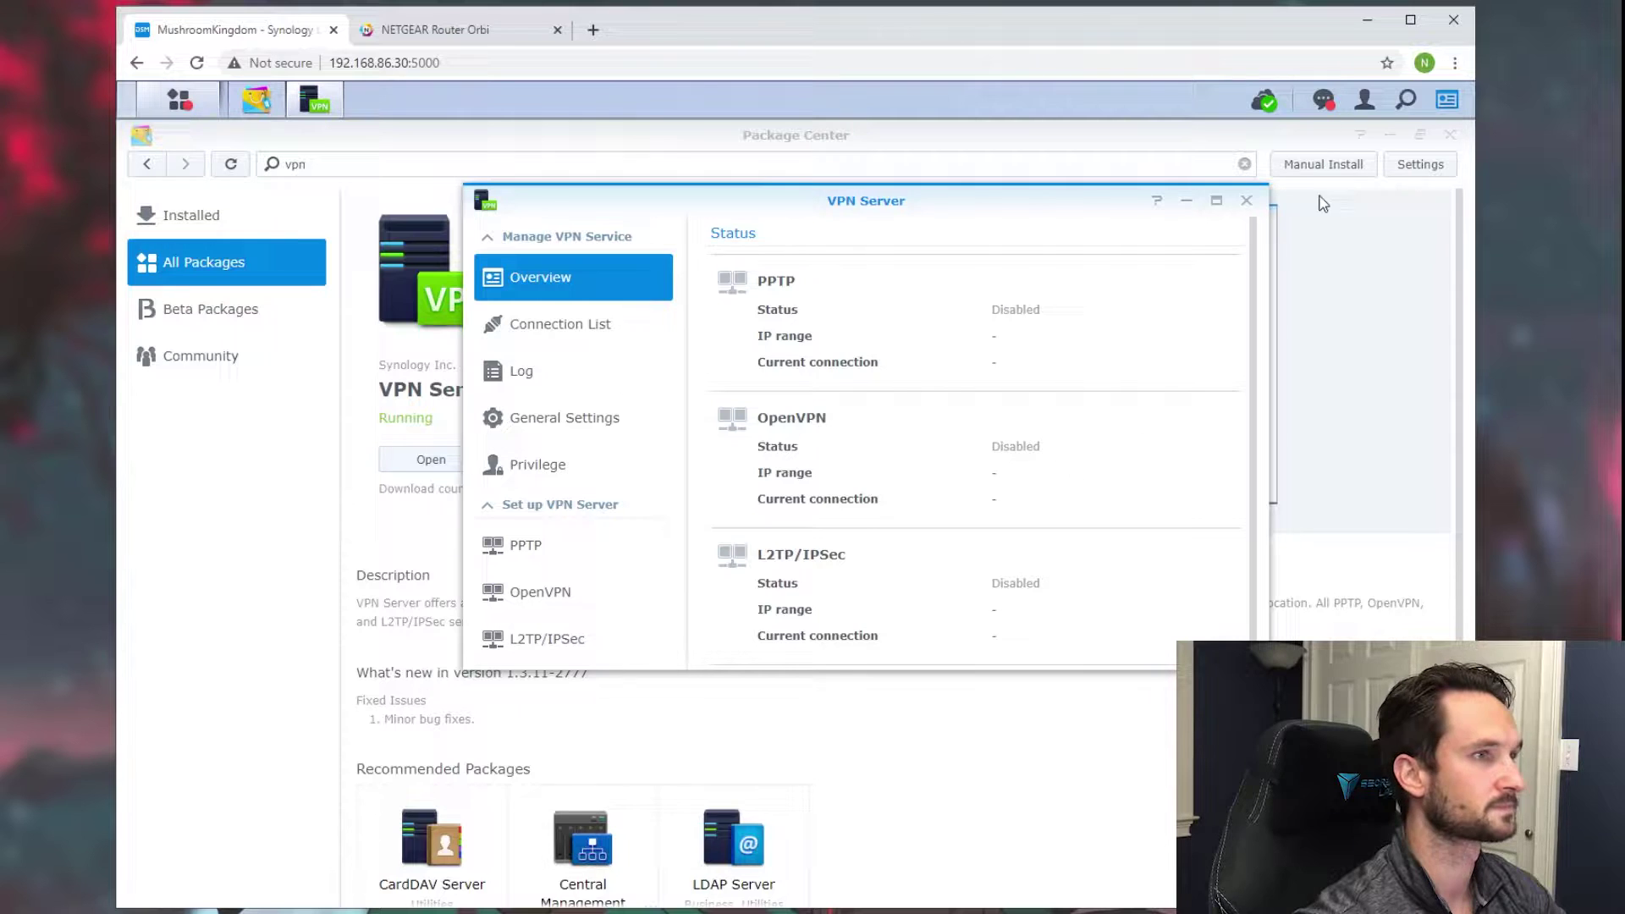
{"action": "left_click", "coordinate": [1388, 134]}
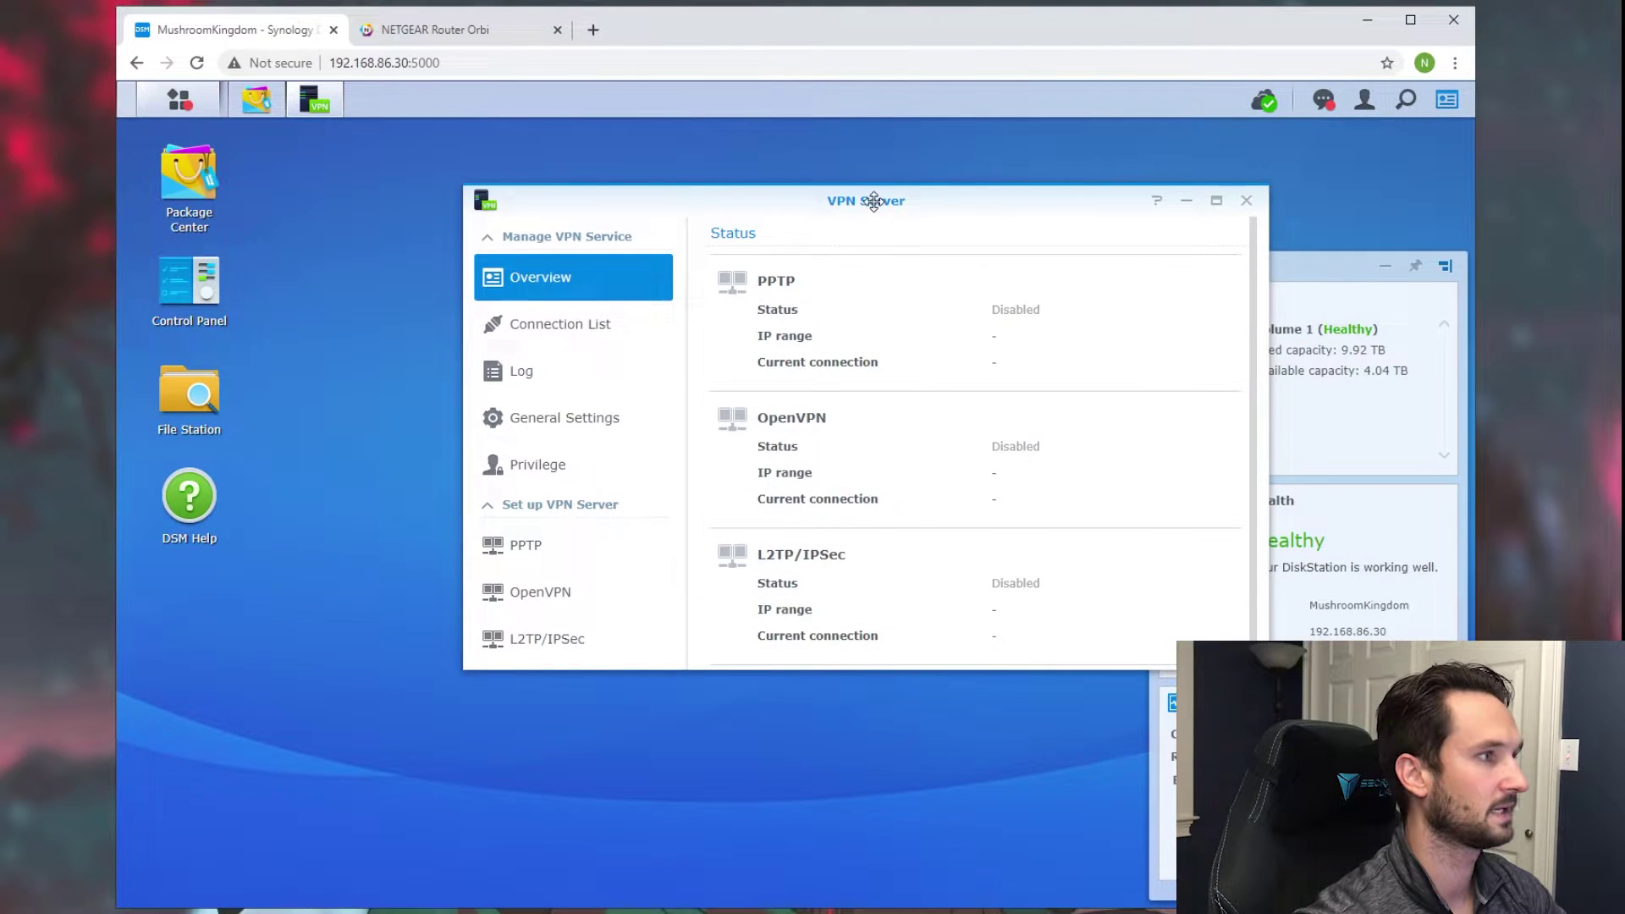
{"action": "left_click_drag", "start_coordinate": [874, 203], "coordinate": [835, 200]}
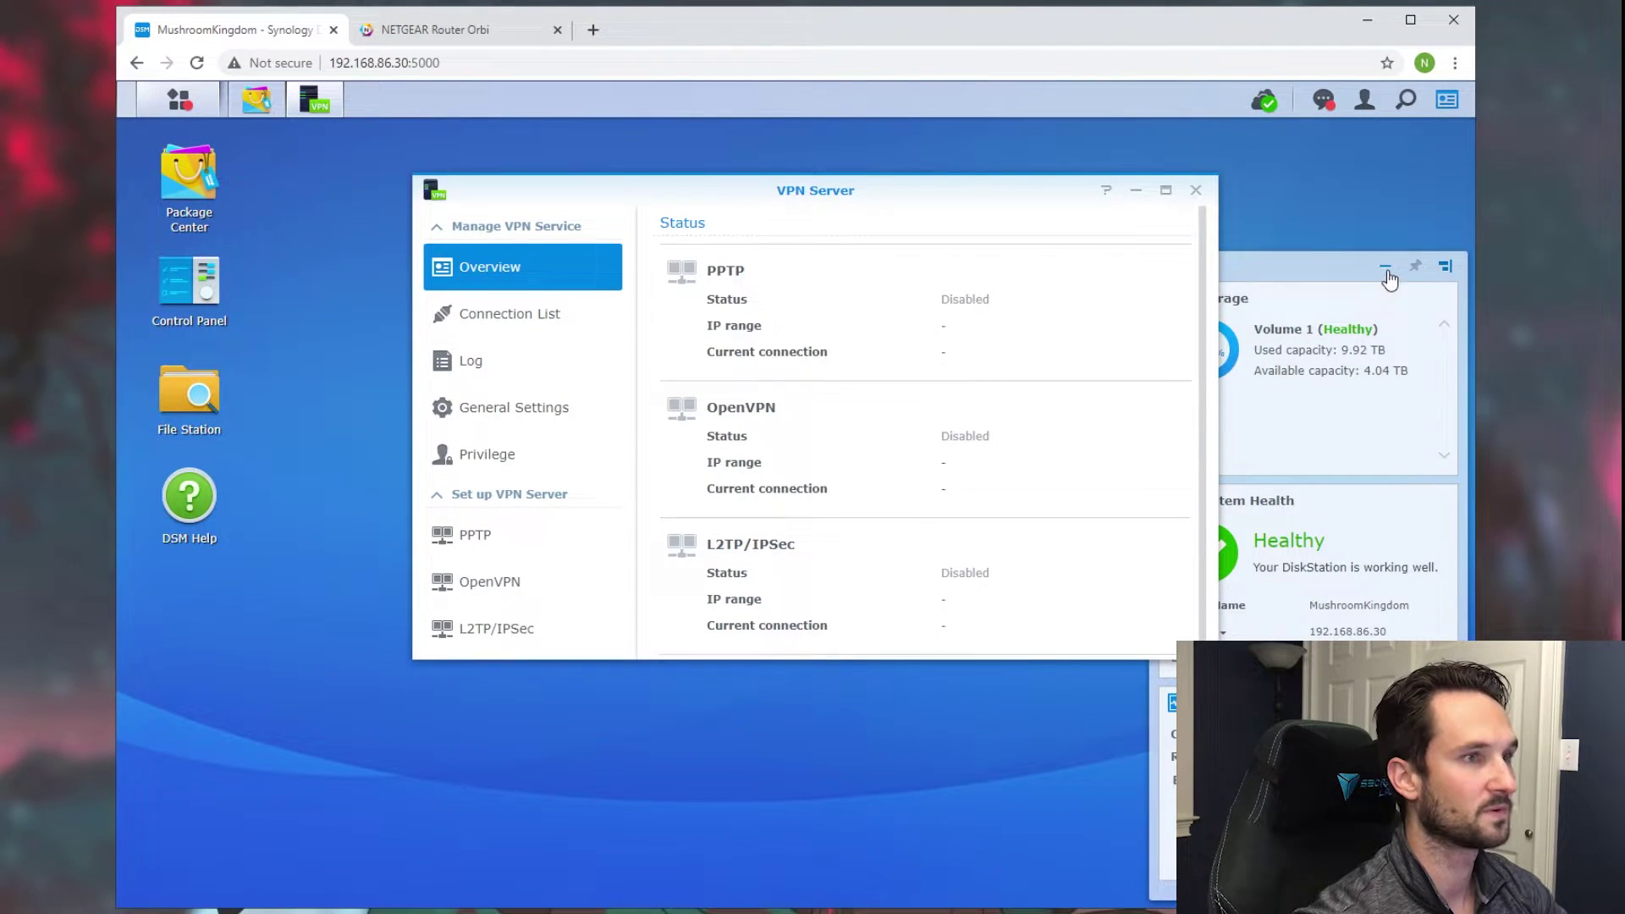
{"action": "left_click", "coordinate": [1385, 266]}
{"action": "double_click", "coordinate": [975, 196]}
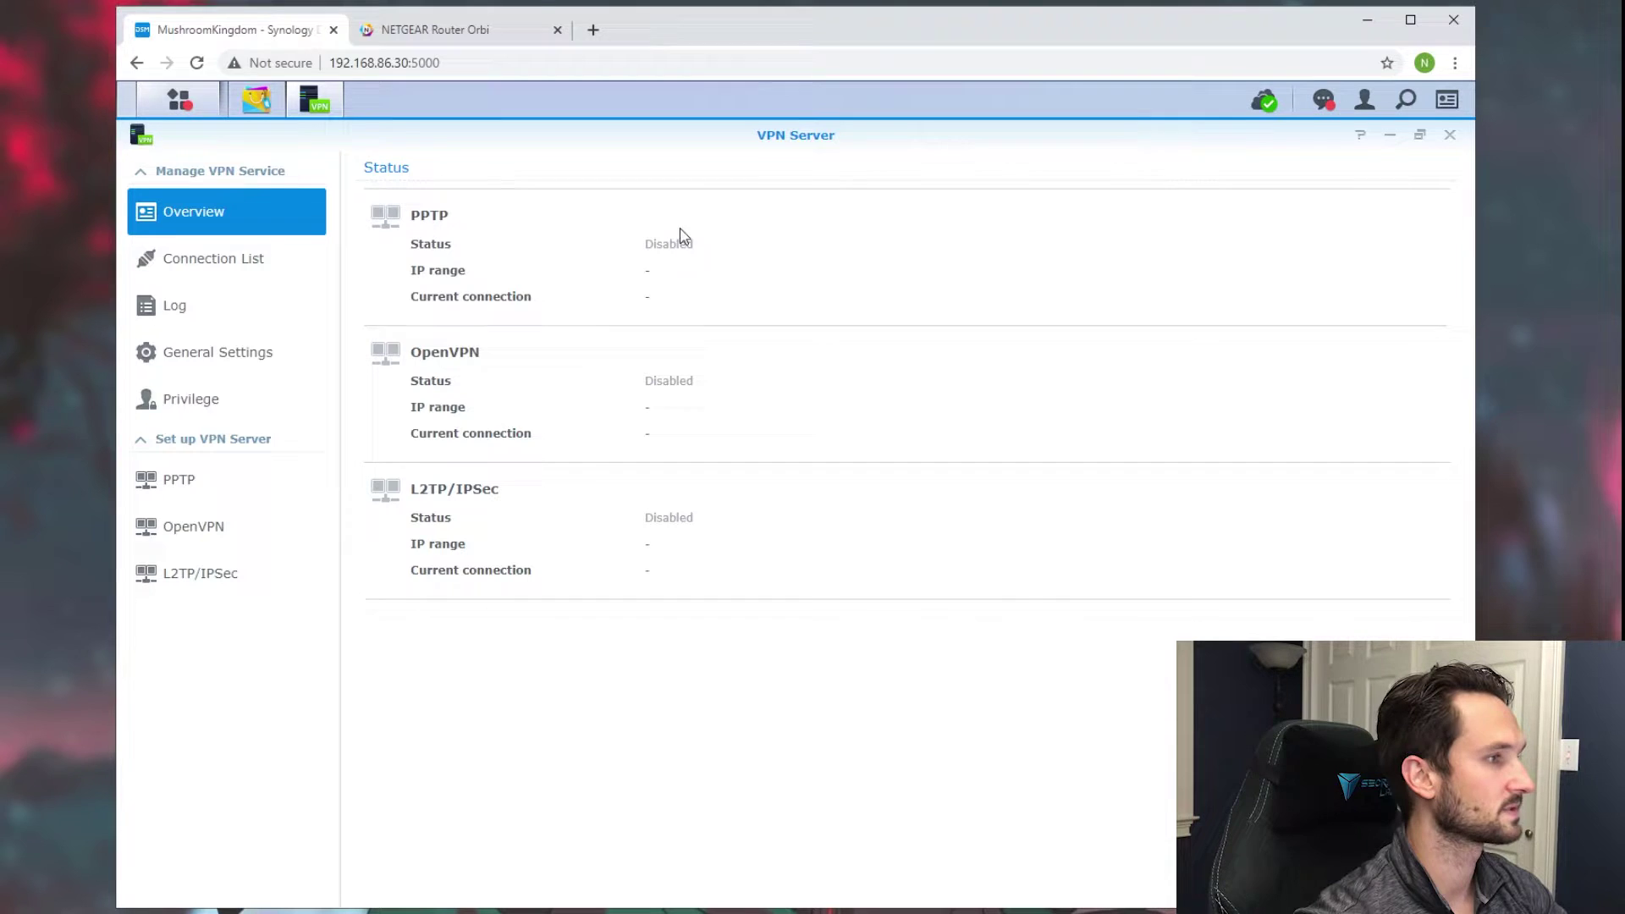
Step: Review VPN Server's Connection List, Log, General Settings and Privilege pages
{"action": "left_click", "coordinate": [225, 267]}
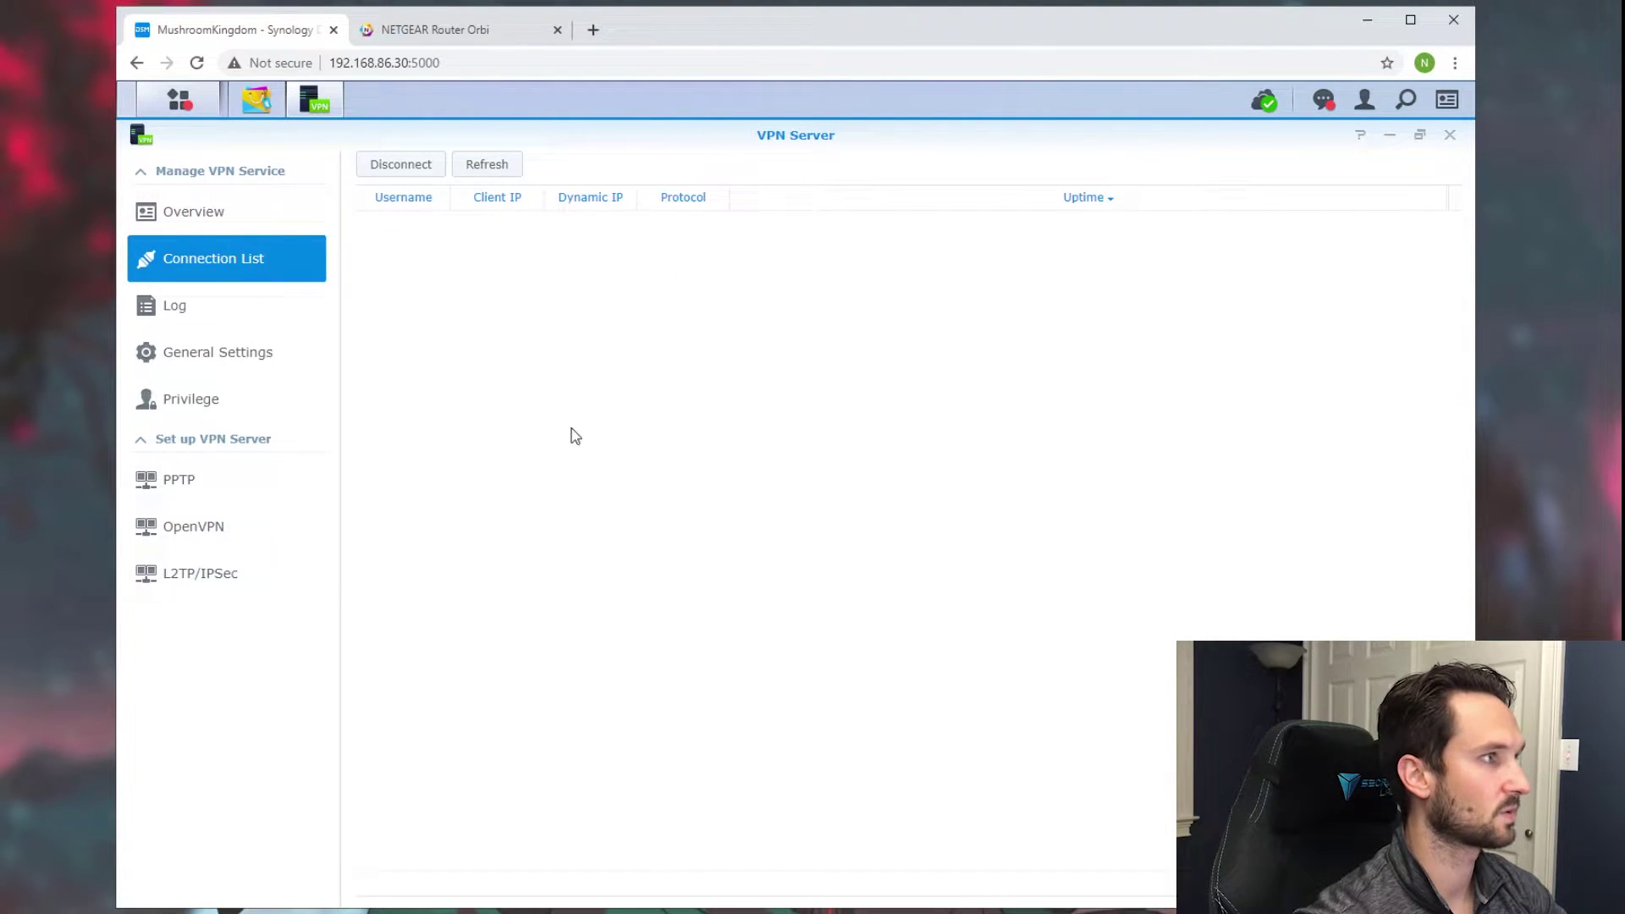
{"action": "left_click", "coordinate": [179, 320]}
{"action": "left_click", "coordinate": [192, 360]}
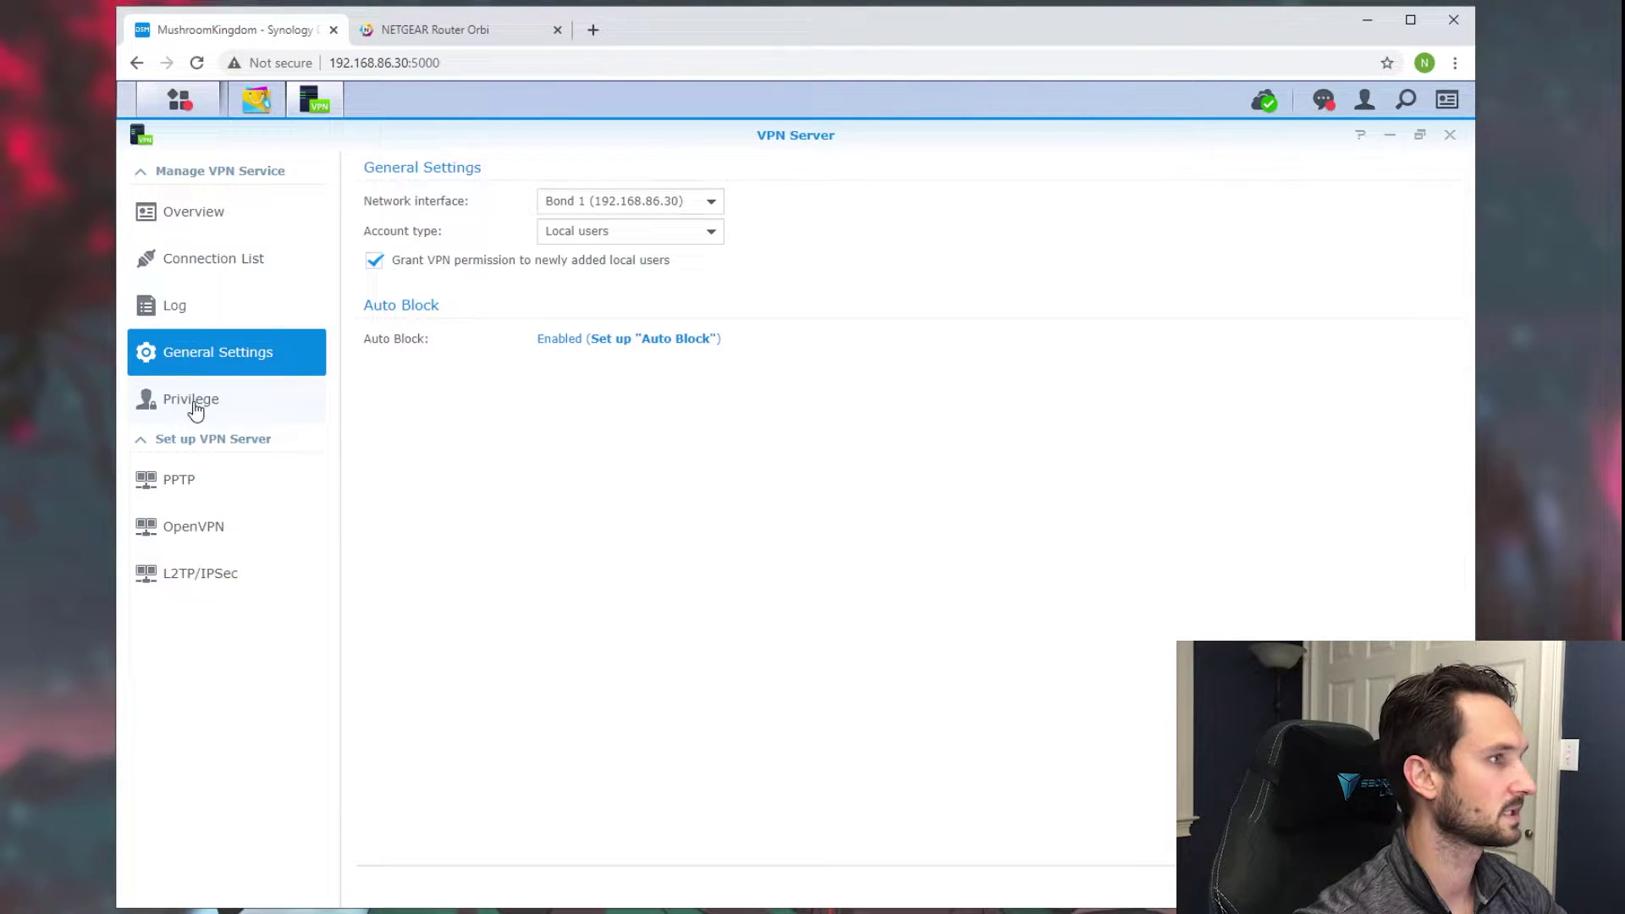
{"action": "left_click", "coordinate": [208, 415]}
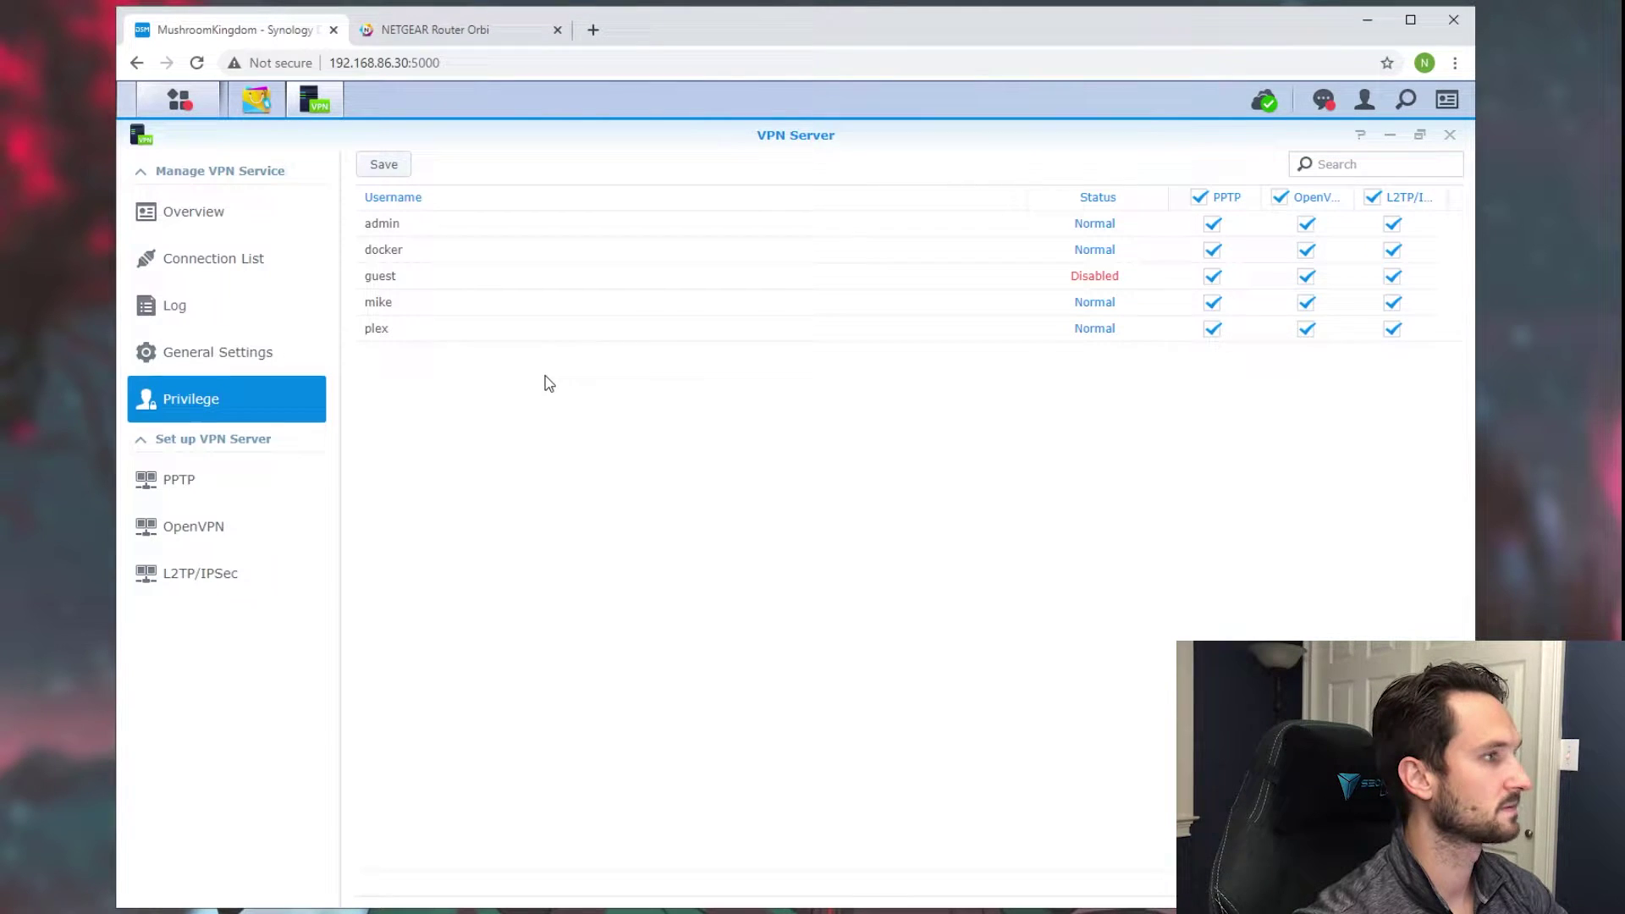
{"action": "left_click", "coordinate": [180, 102]}
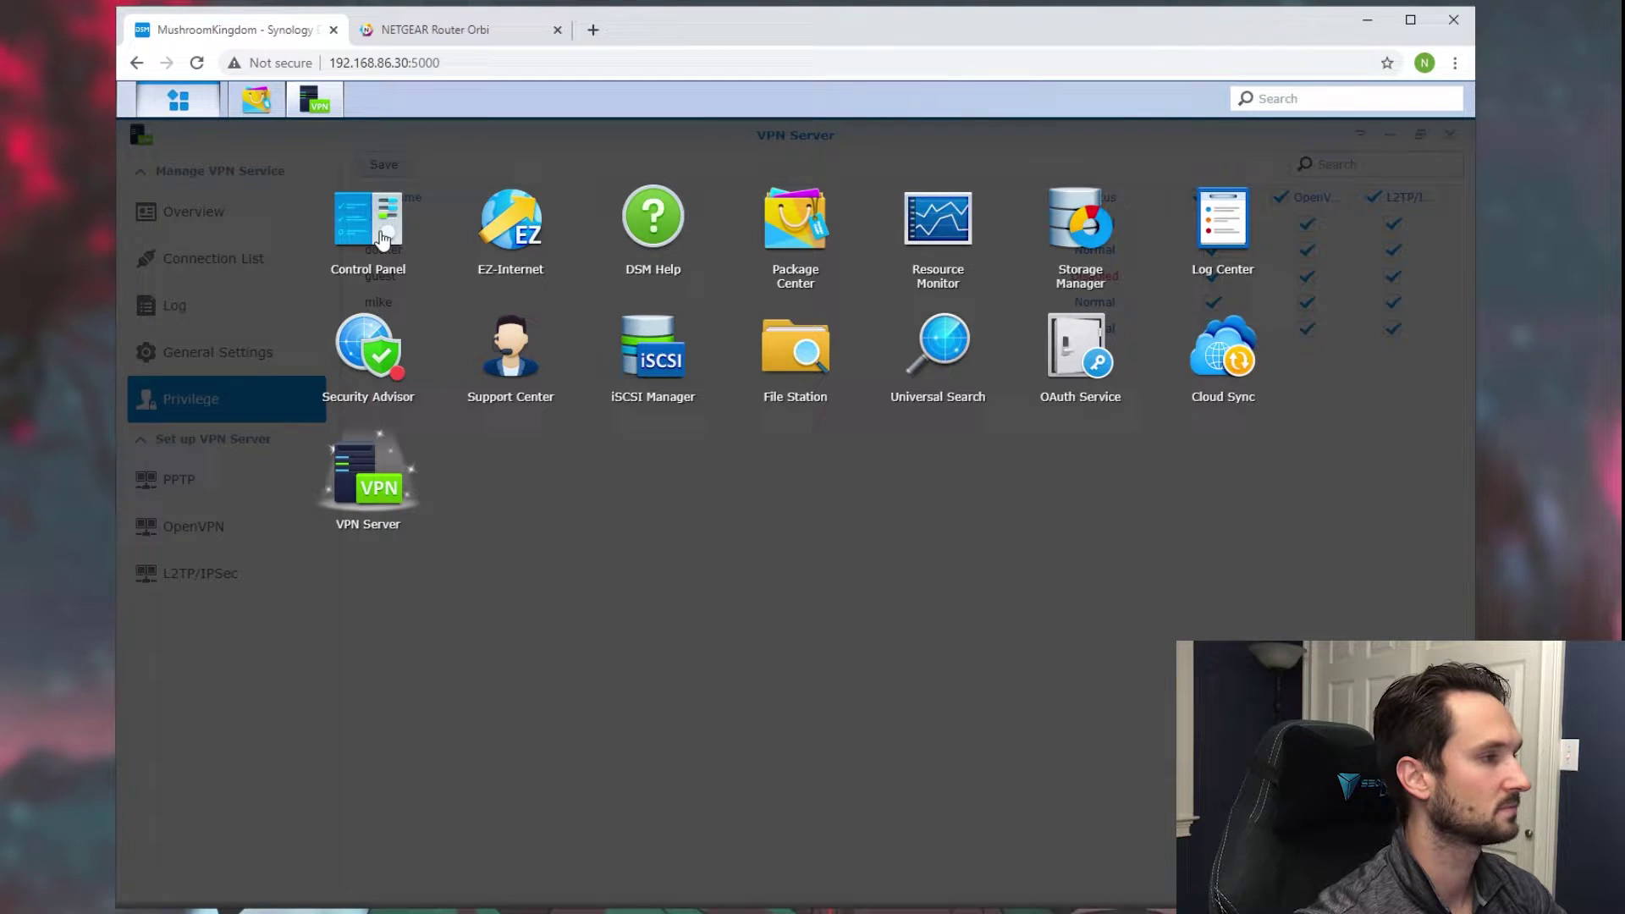
Step: In Control Panel > User, create a user named VPN and enter and confirm its password
{"action": "left_click", "coordinate": [385, 234]}
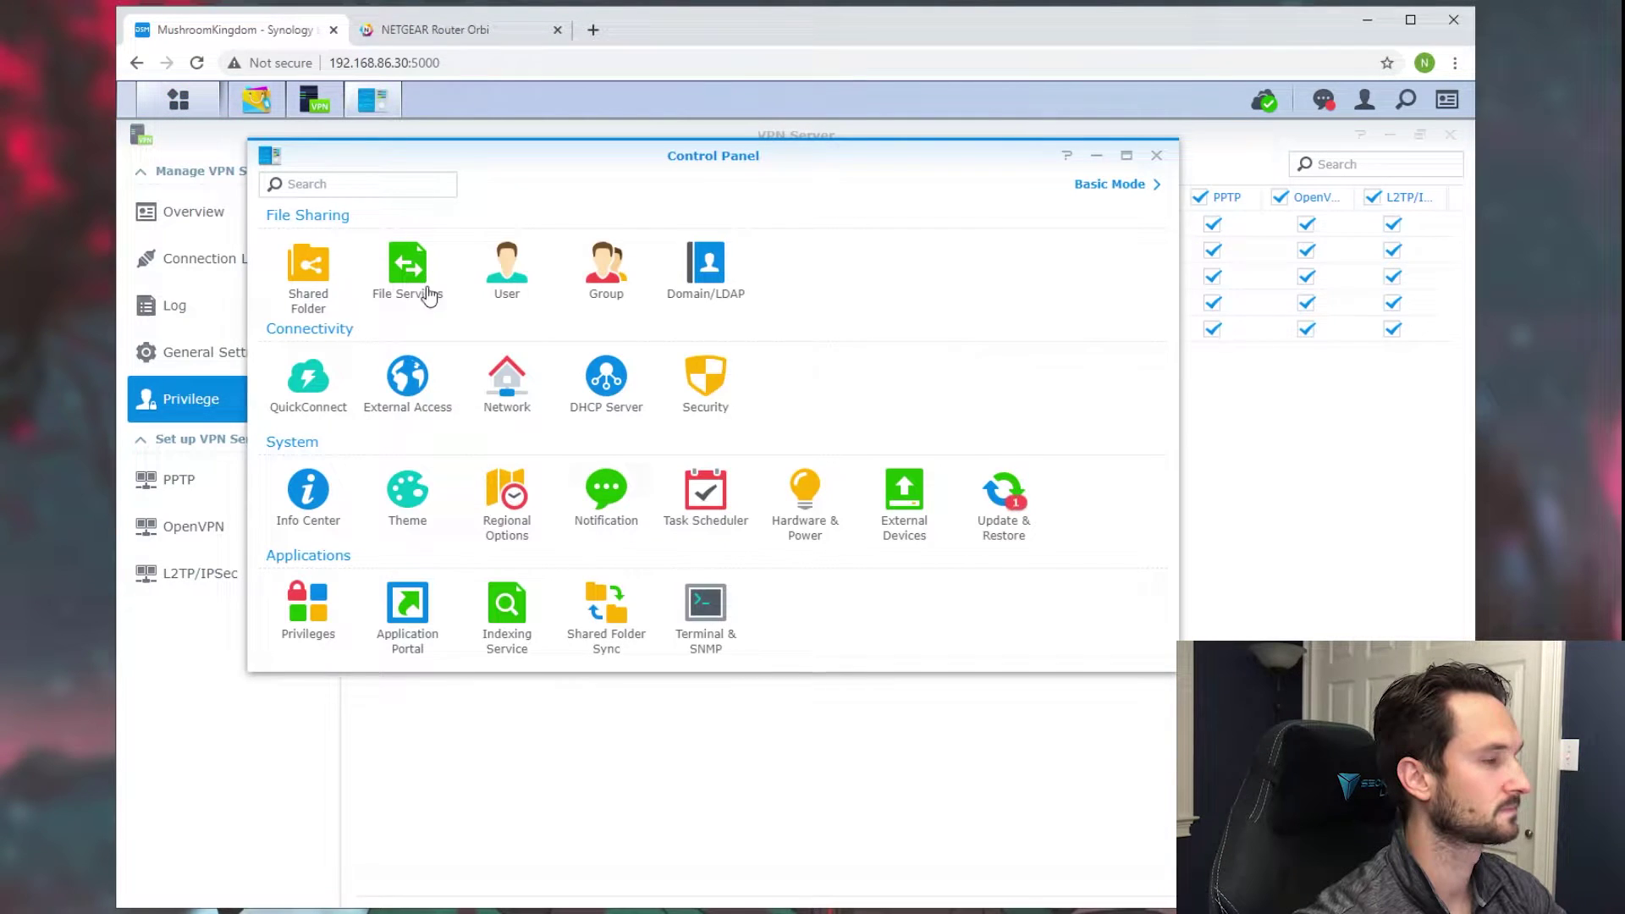
{"action": "left_click", "coordinate": [507, 273]}
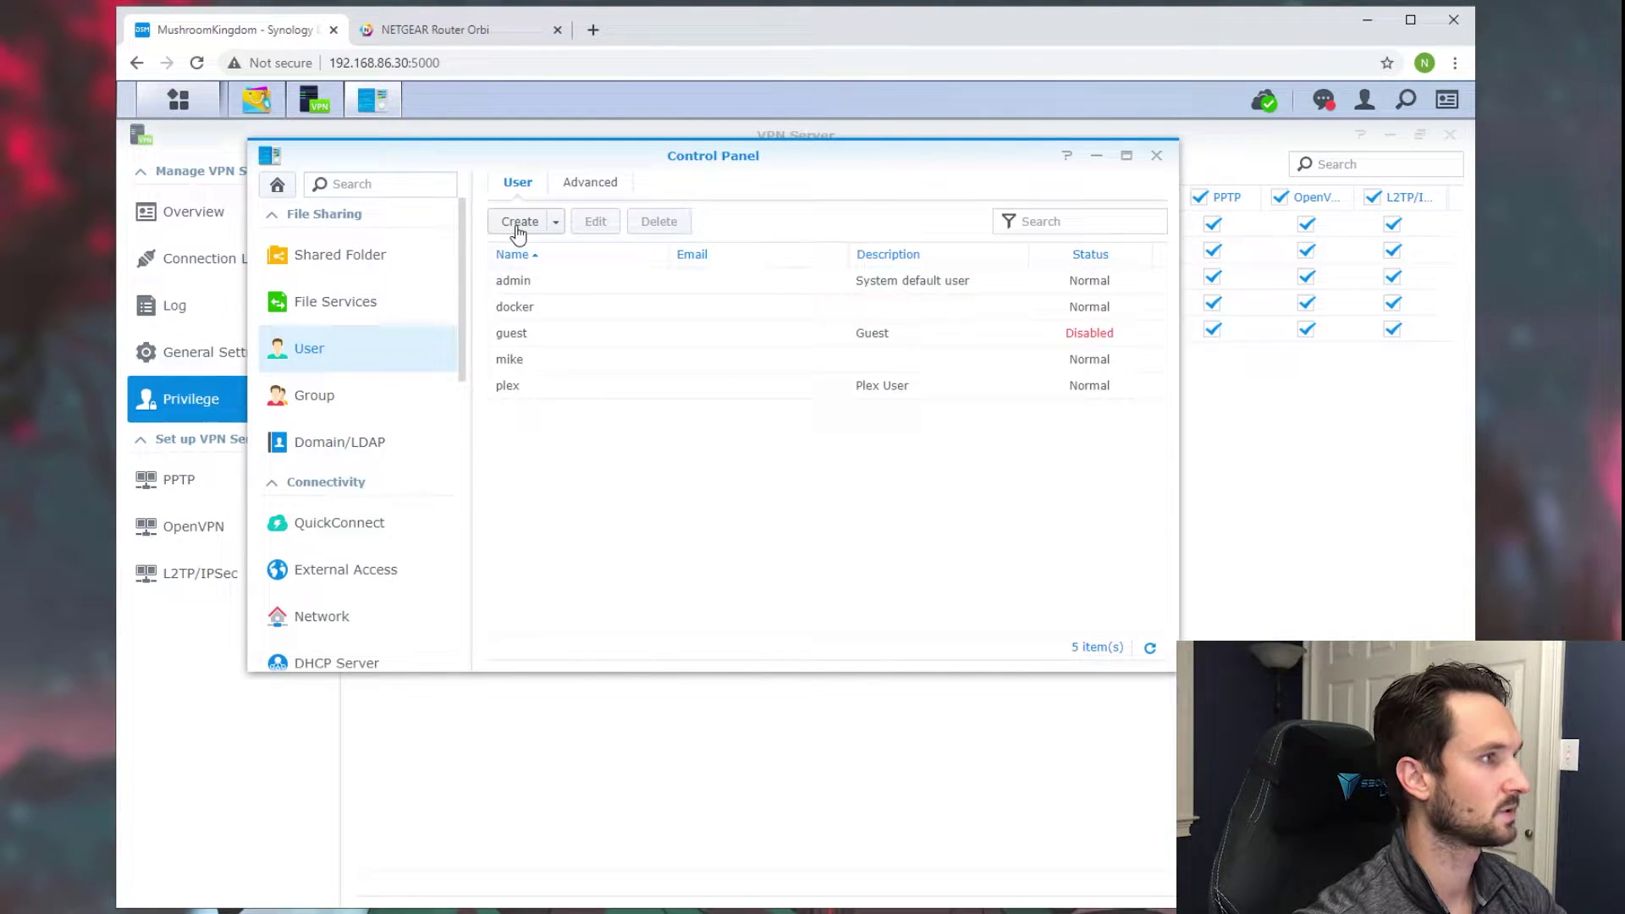
{"action": "left_click", "coordinate": [511, 223]}
{"action": "left_click", "coordinate": [631, 313]}
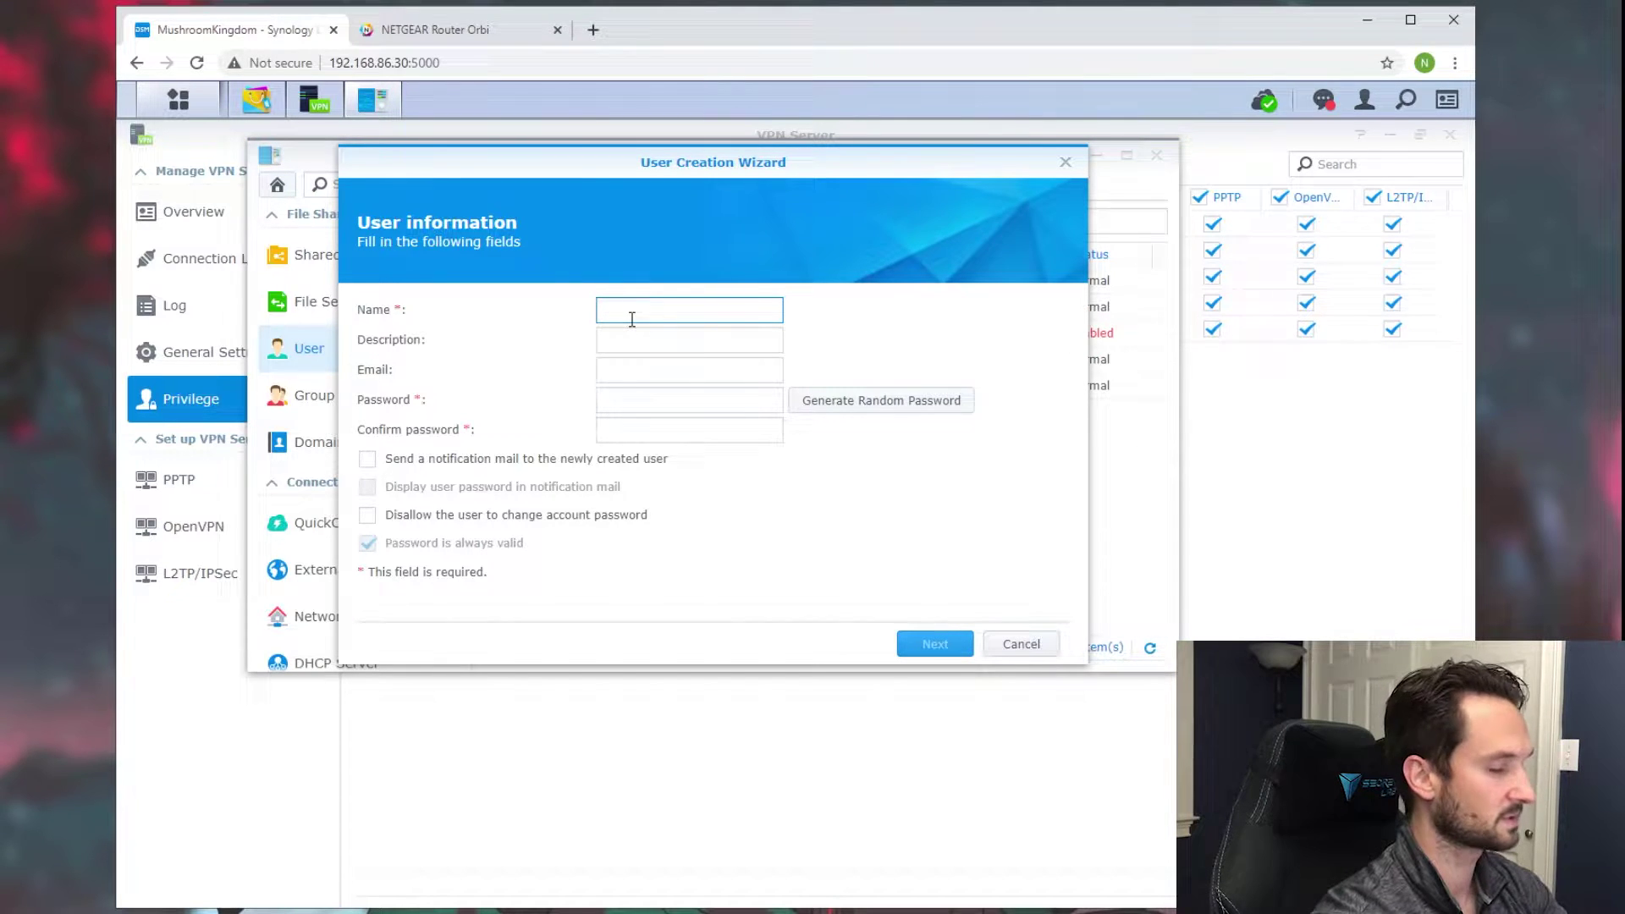
{"action": "left_click", "coordinate": [635, 393]}
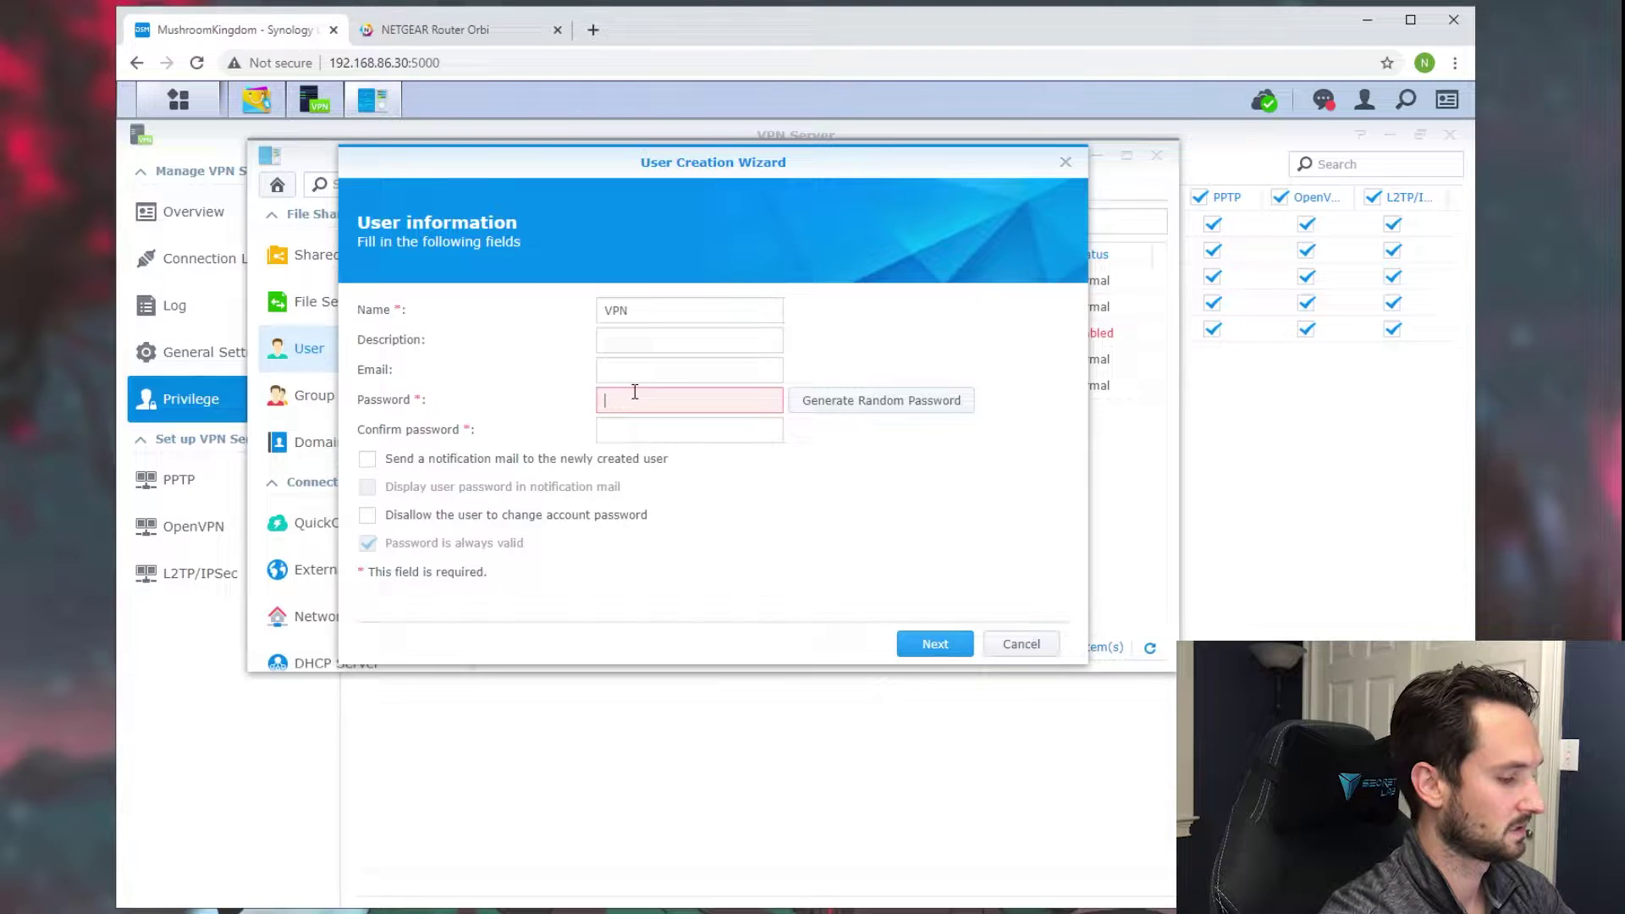
{"action": "type", "text": "•••••"}
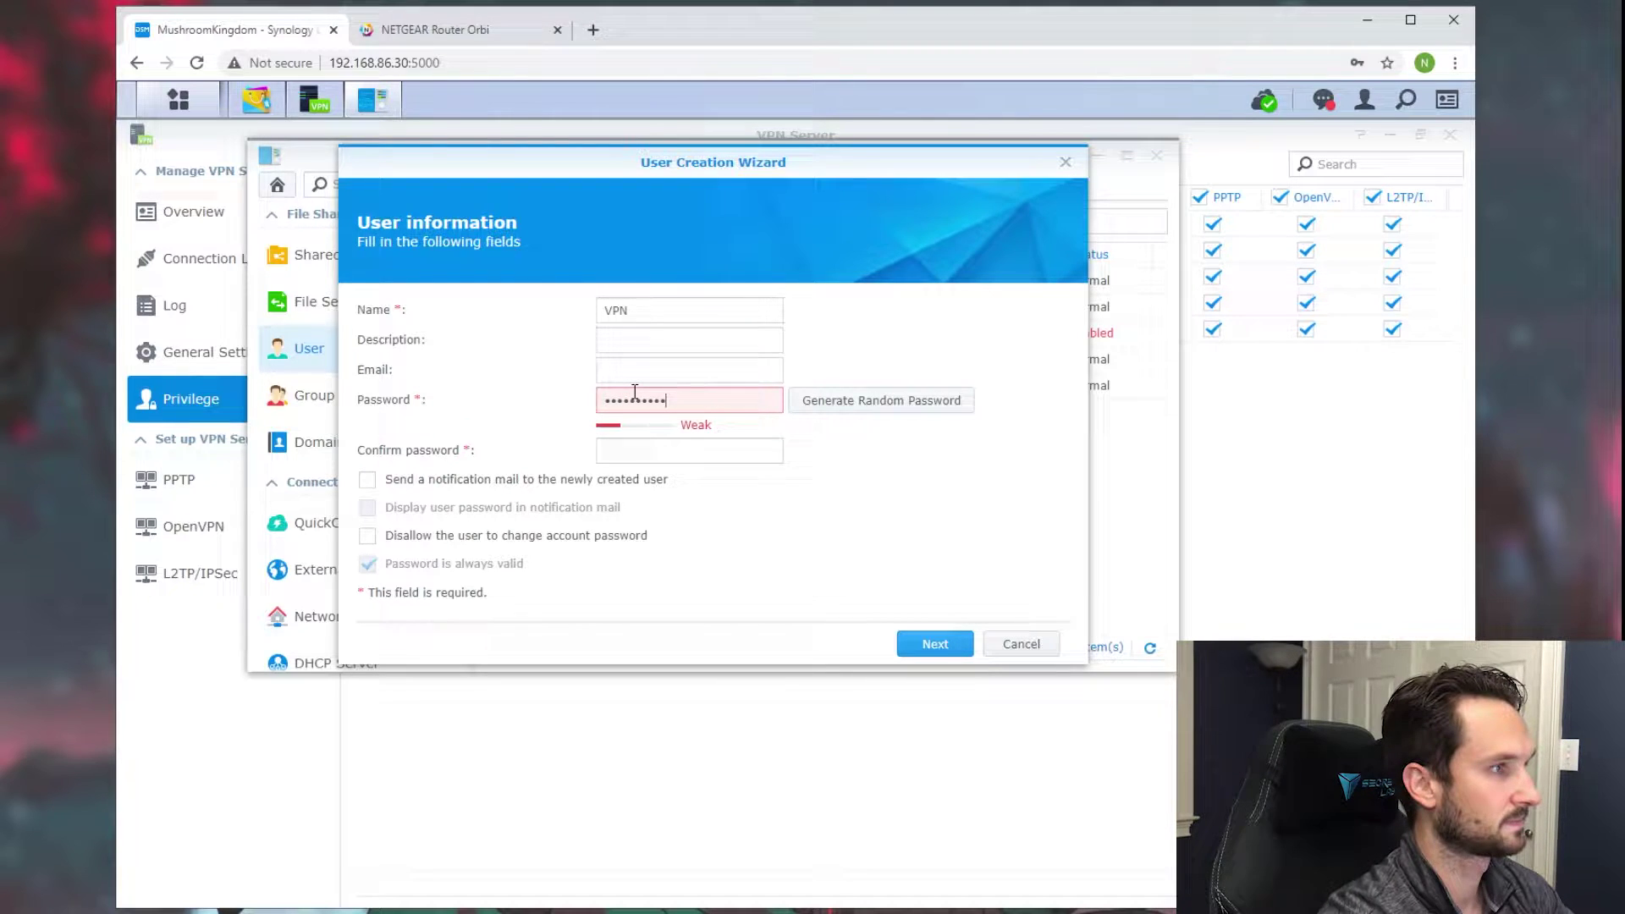
{"action": "type", "text": "•••"}
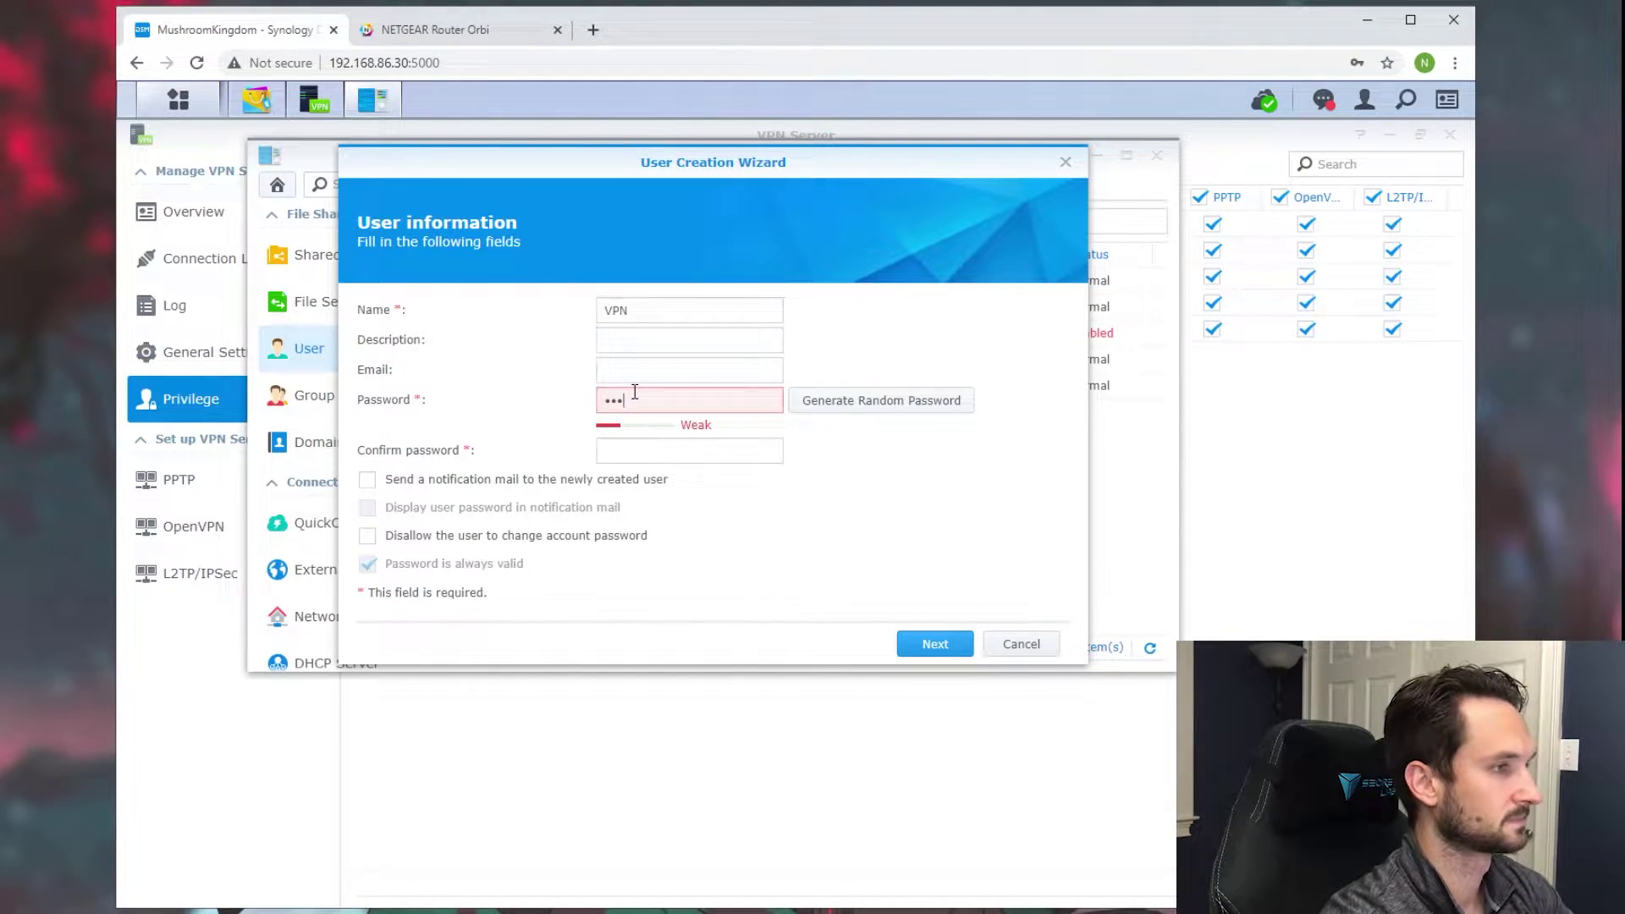
{"action": "key", "text": "Tab"}
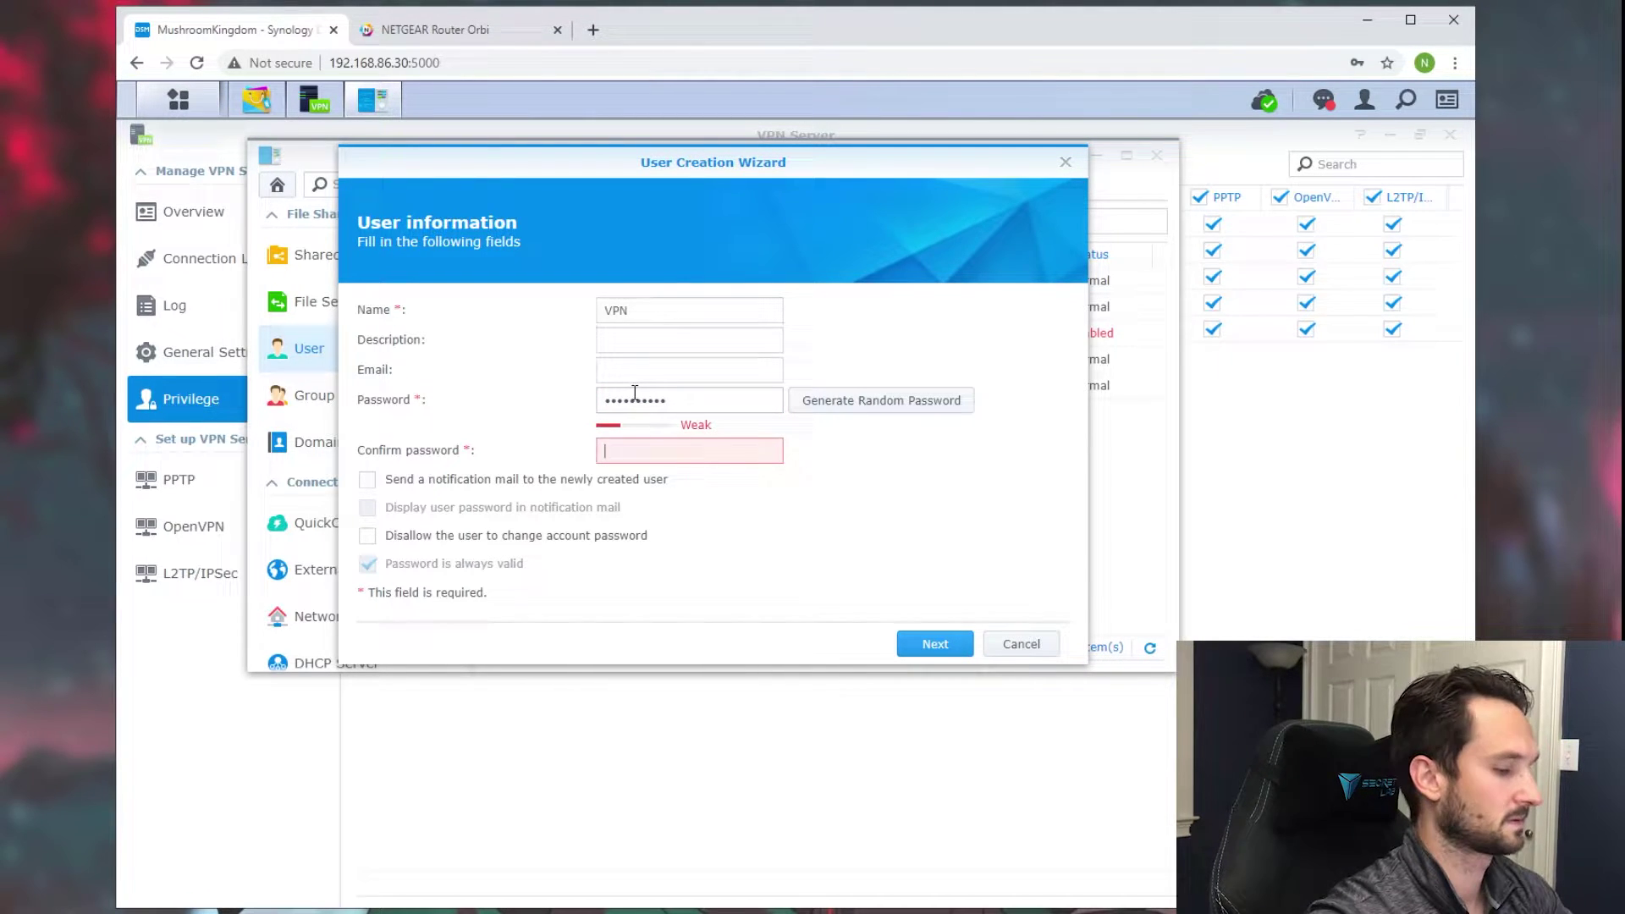
{"action": "type", "text": "••"}
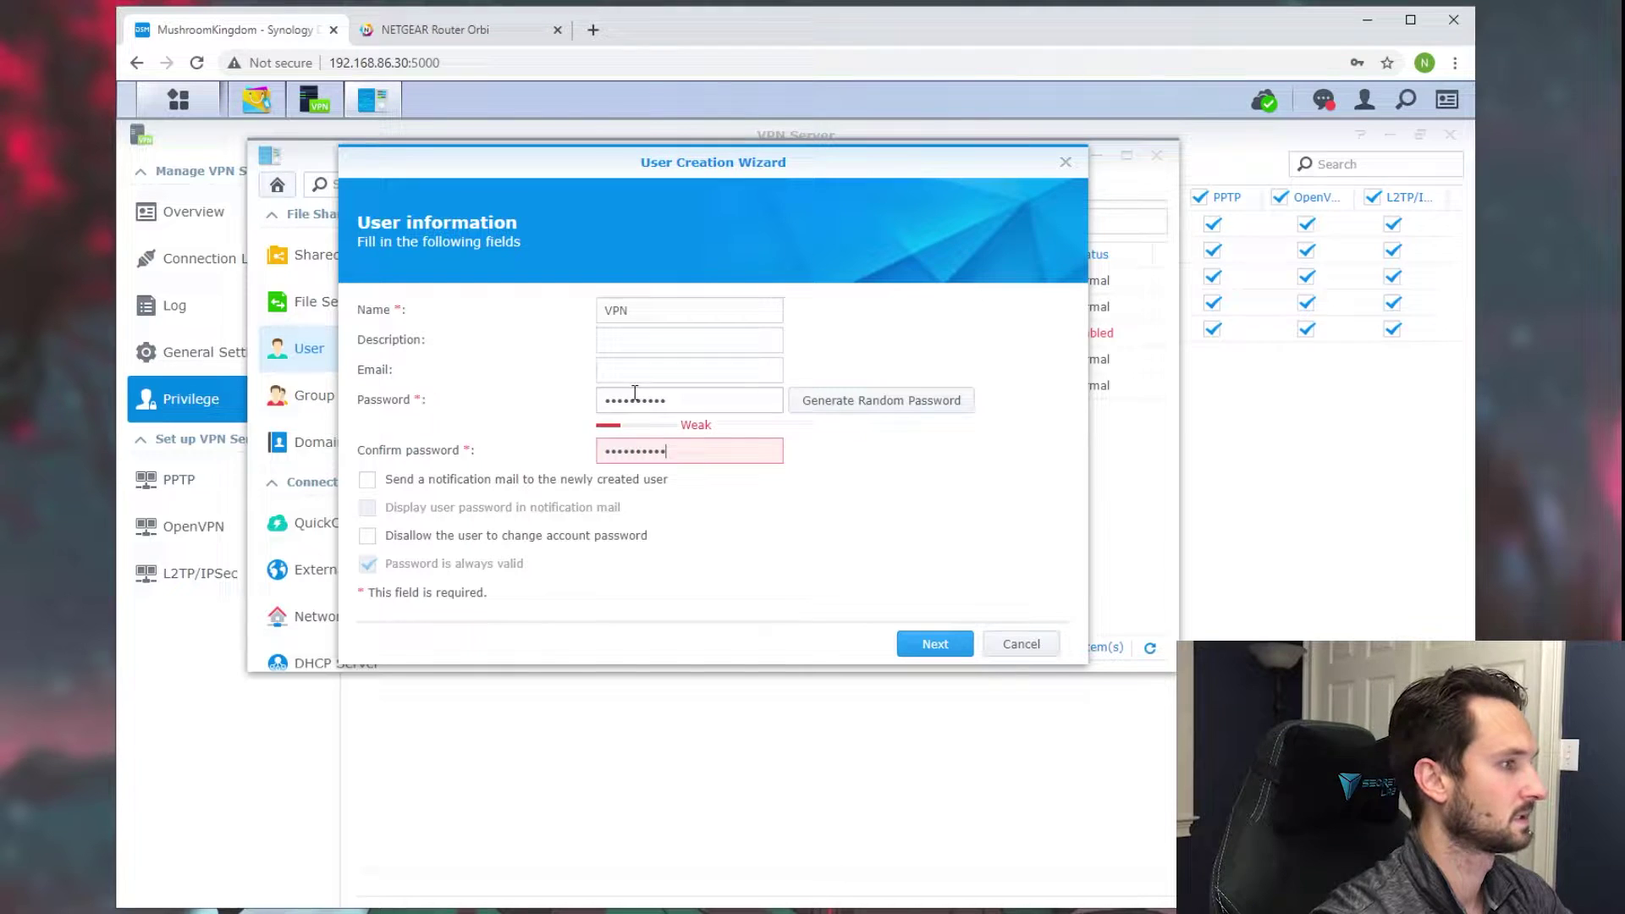
Step: Finish the wizard with the users group and default permissions, quotas and speed limits to create the VPN user
{"action": "left_click", "coordinate": [935, 647]}
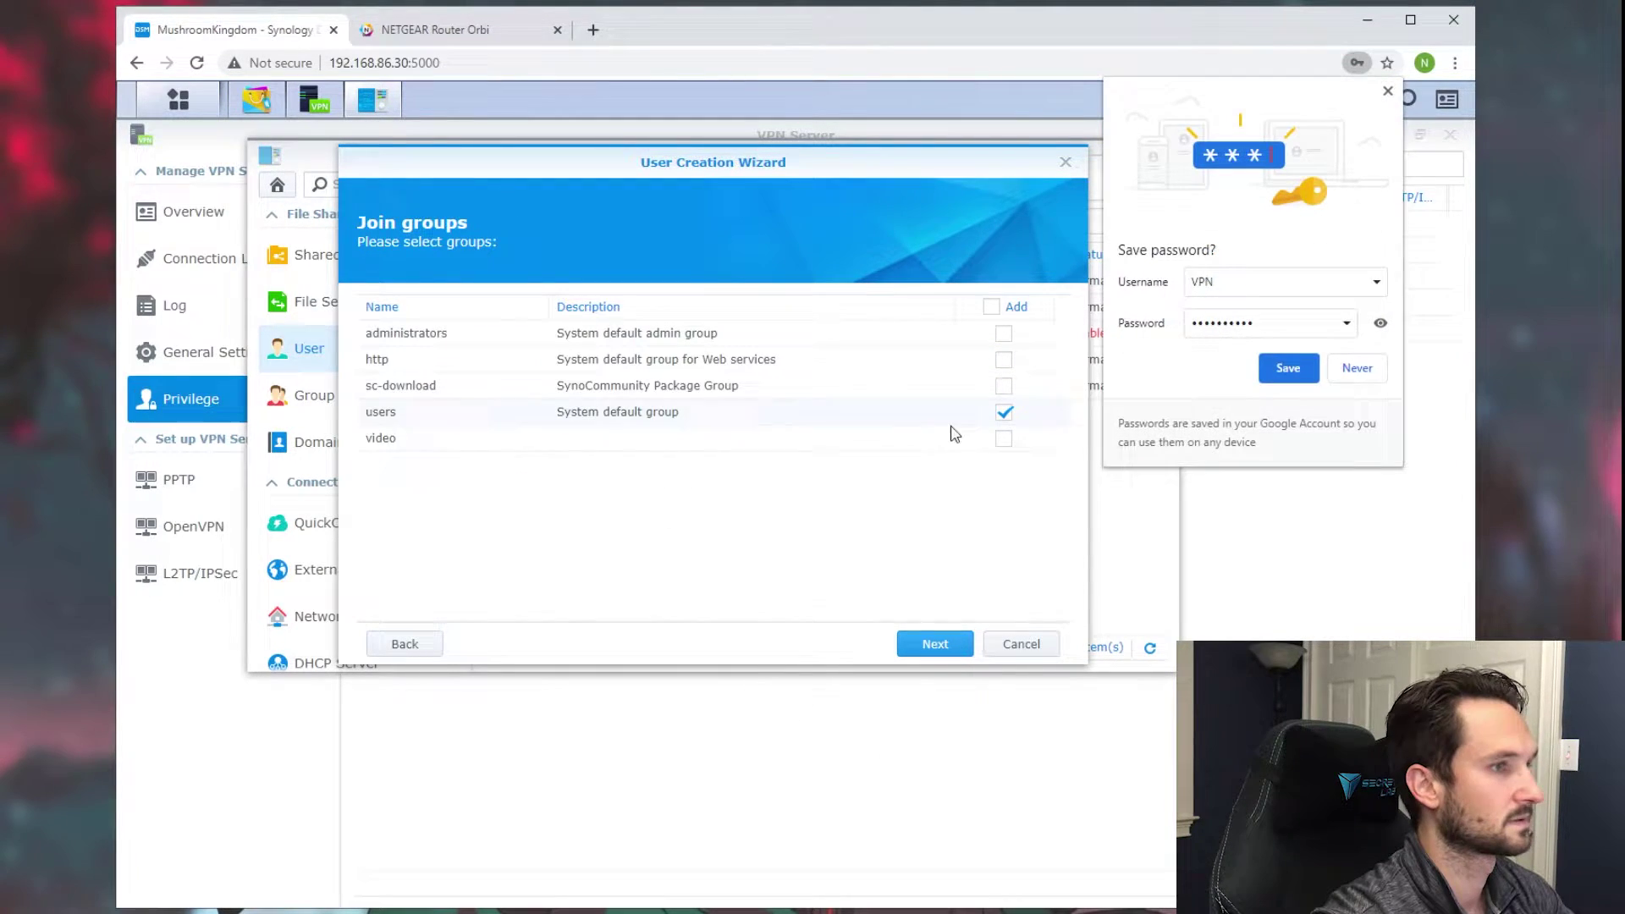
{"action": "left_click", "coordinate": [1388, 91]}
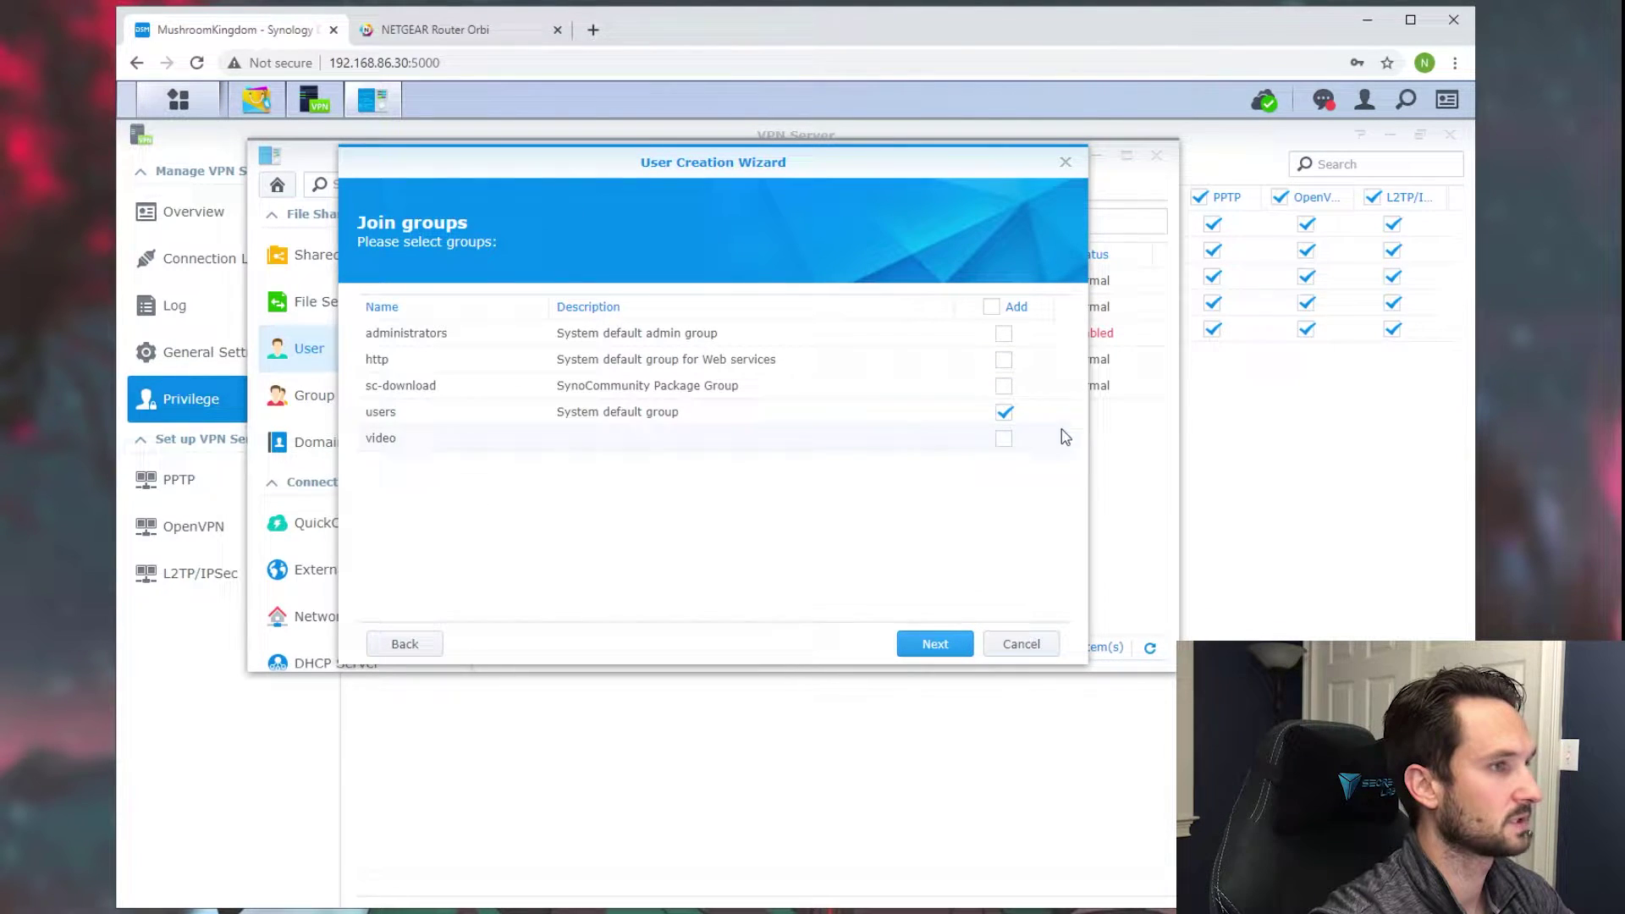
{"action": "left_click", "coordinate": [954, 646]}
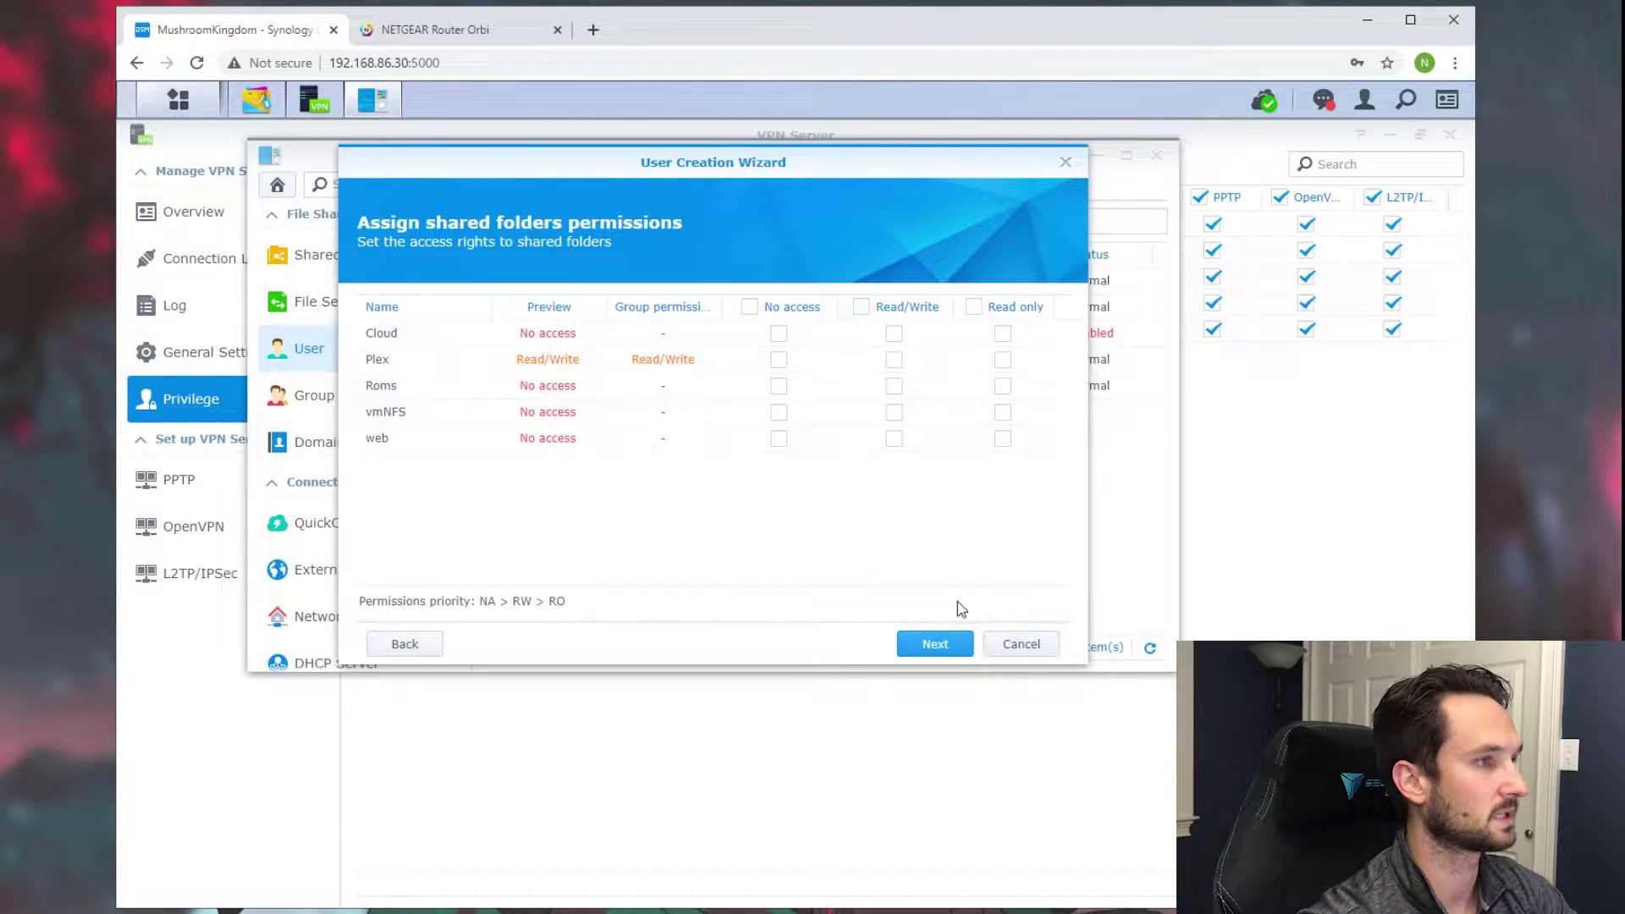
{"action": "left_click", "coordinate": [938, 645]}
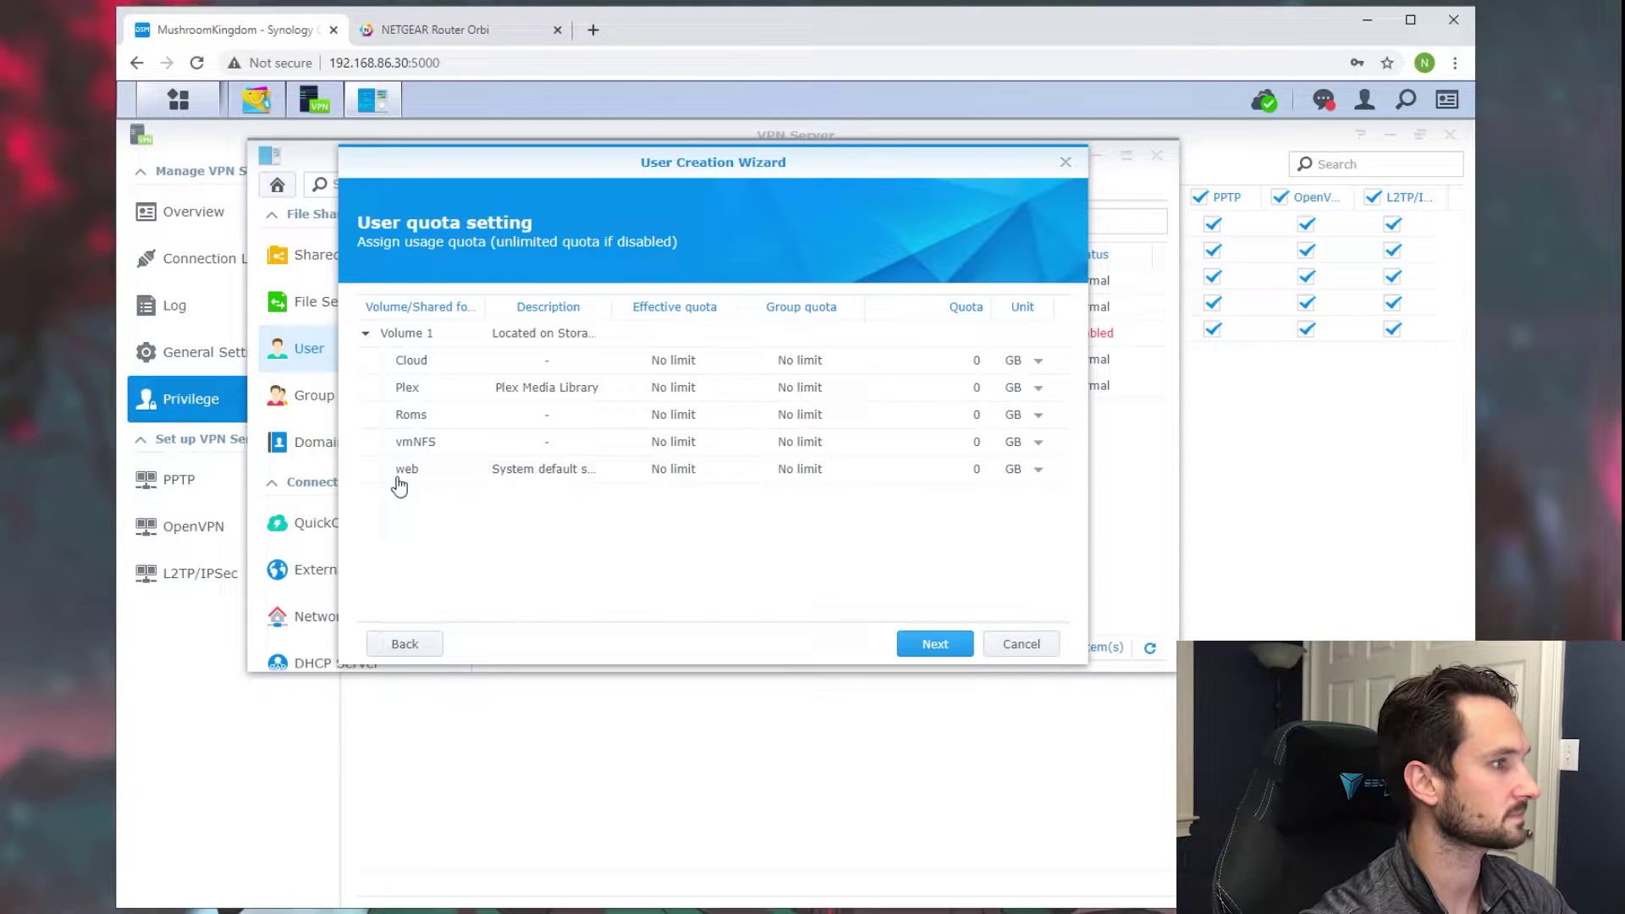
{"action": "left_click", "coordinate": [933, 643]}
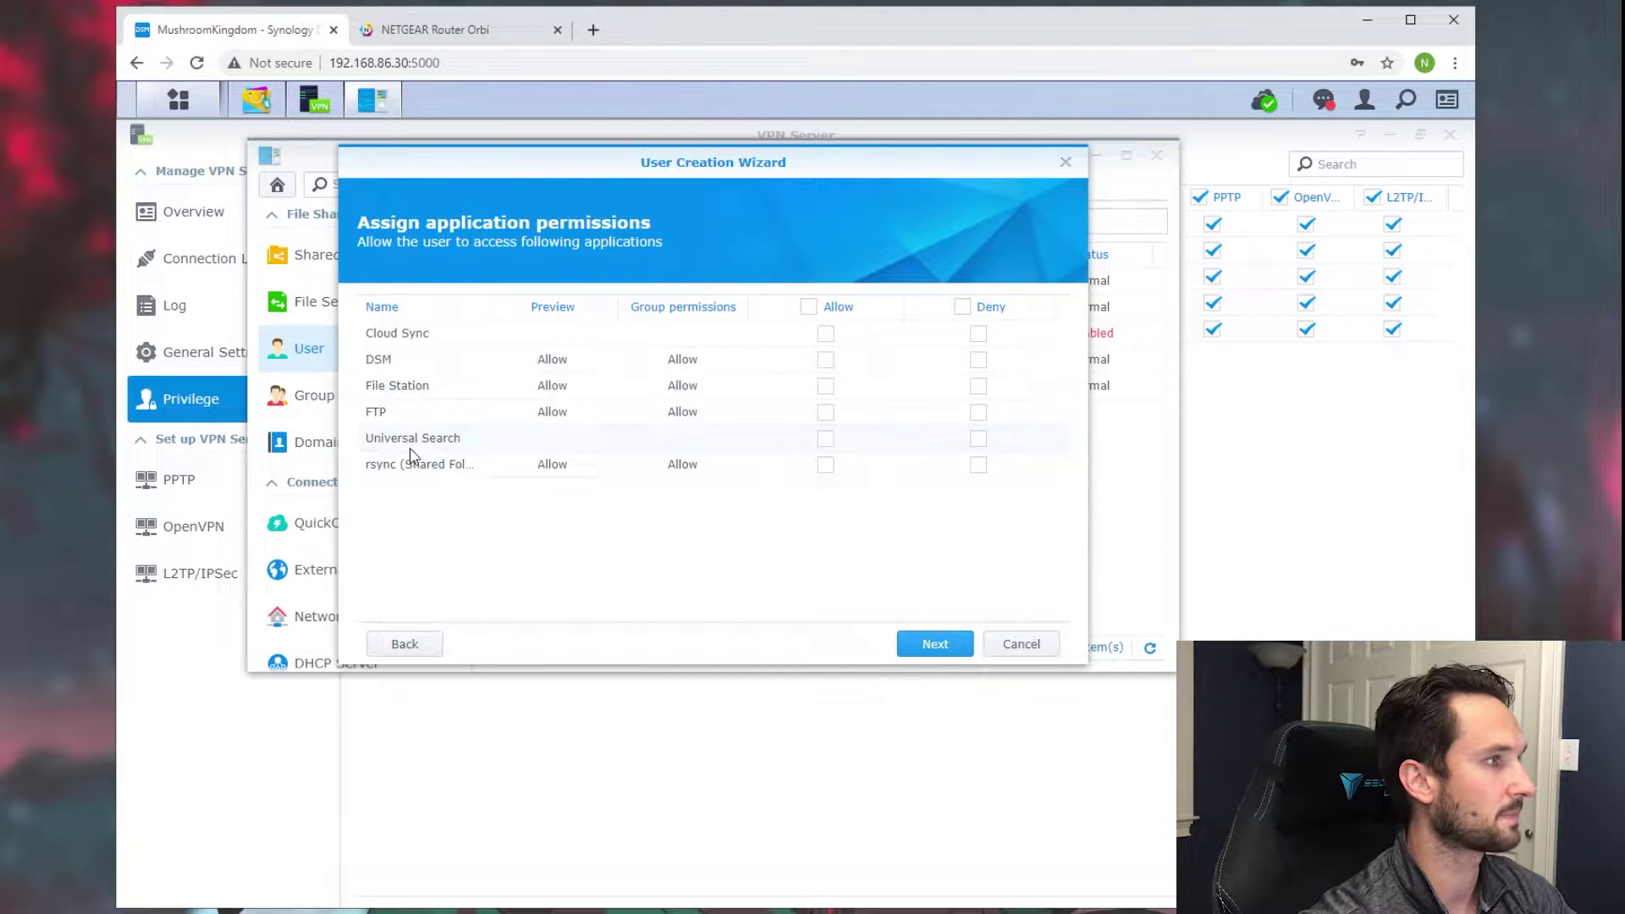
{"action": "left_click", "coordinate": [946, 646]}
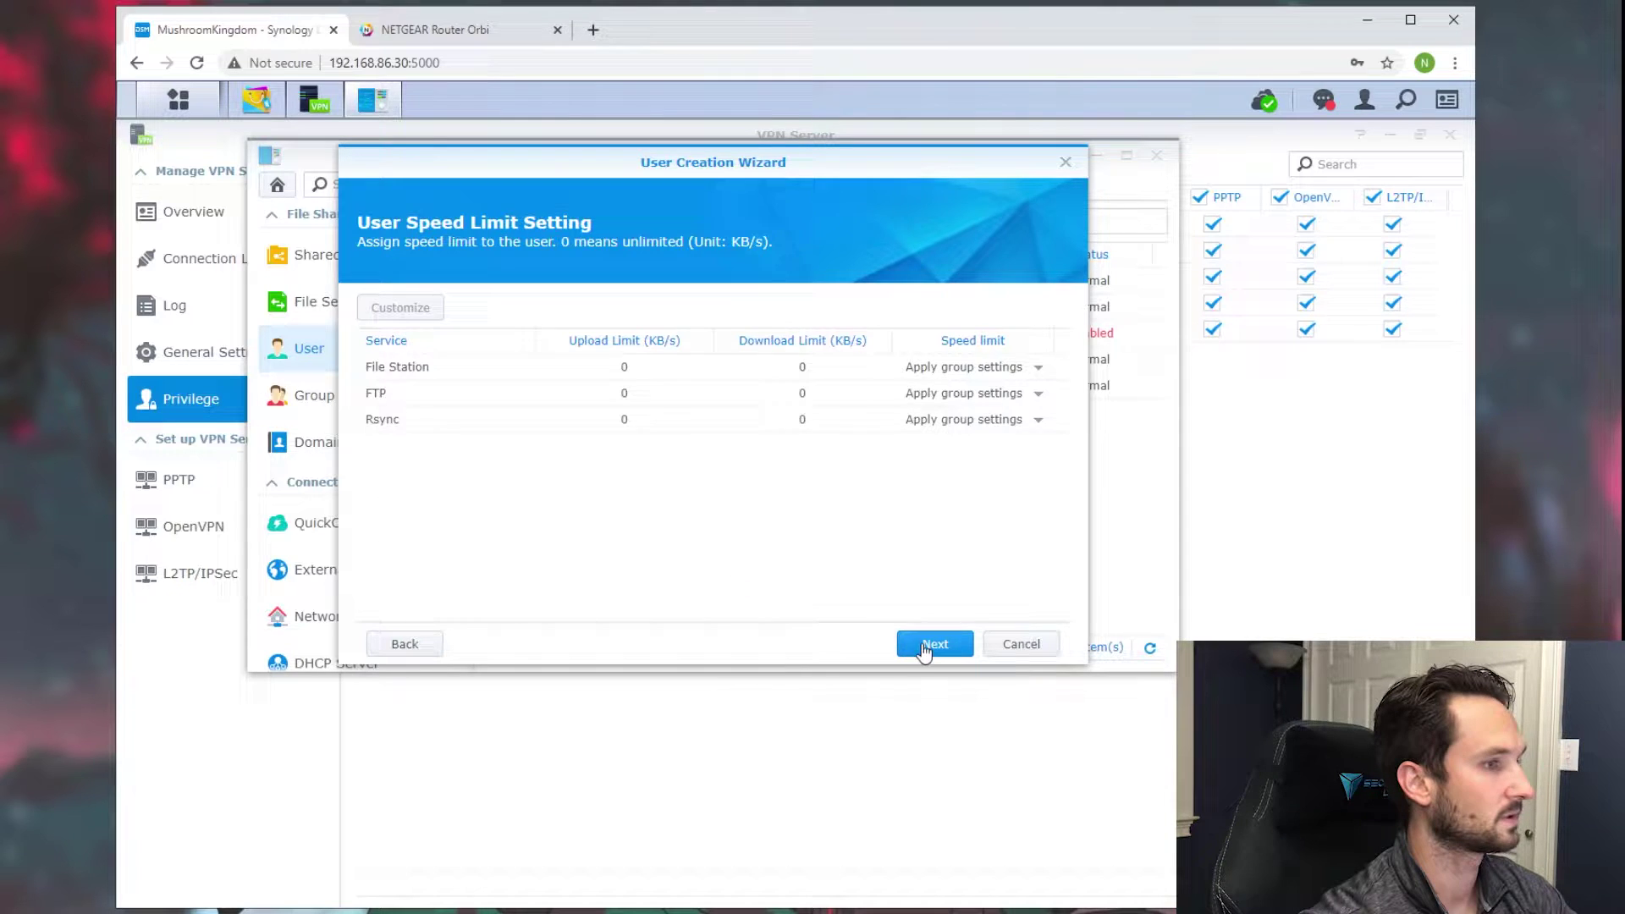
{"action": "left_click", "coordinate": [932, 646]}
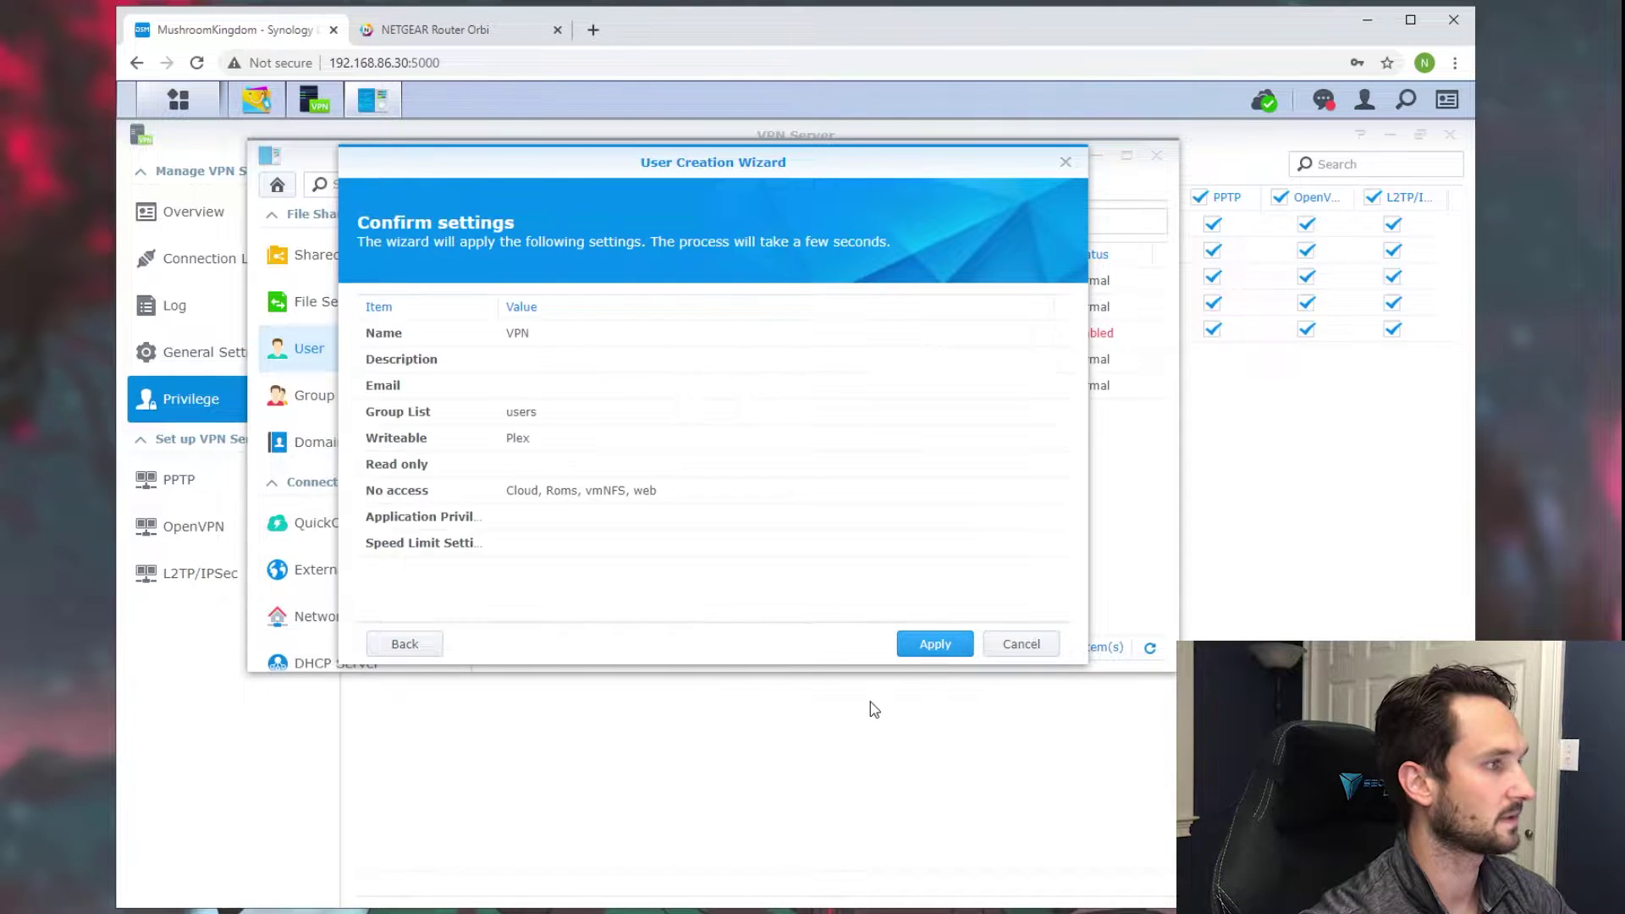
{"action": "left_click", "coordinate": [935, 646]}
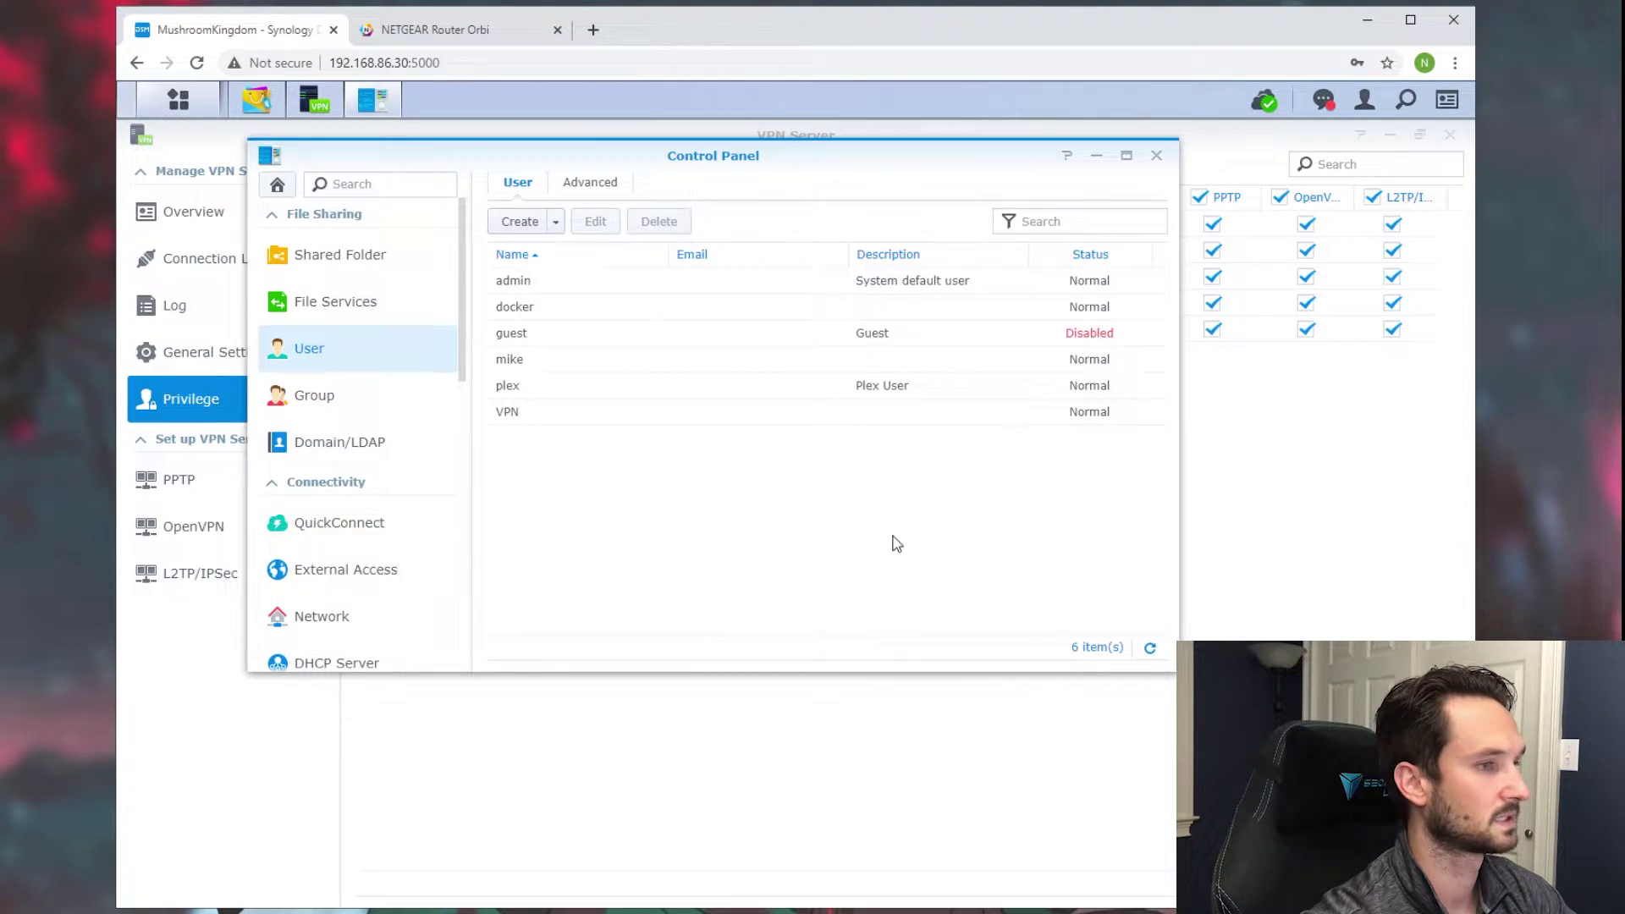
Step: Close Control Panel and refresh VPN Server's Privilege list to show the VPN user
{"action": "left_click", "coordinate": [1156, 155]}
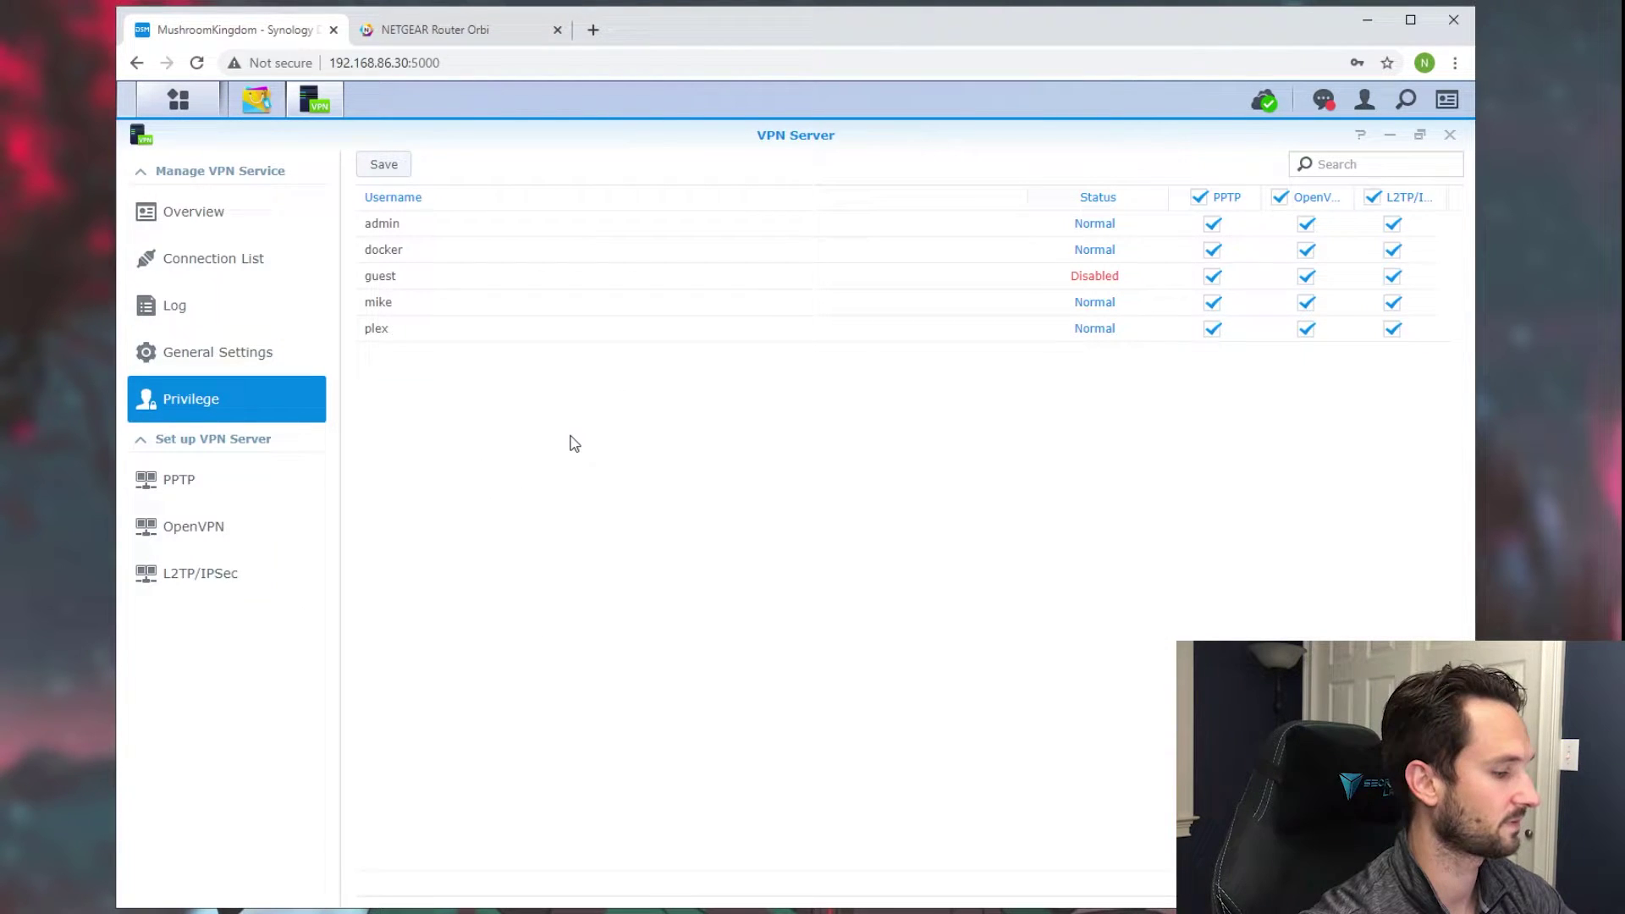
{"action": "left_click", "coordinate": [193, 353]}
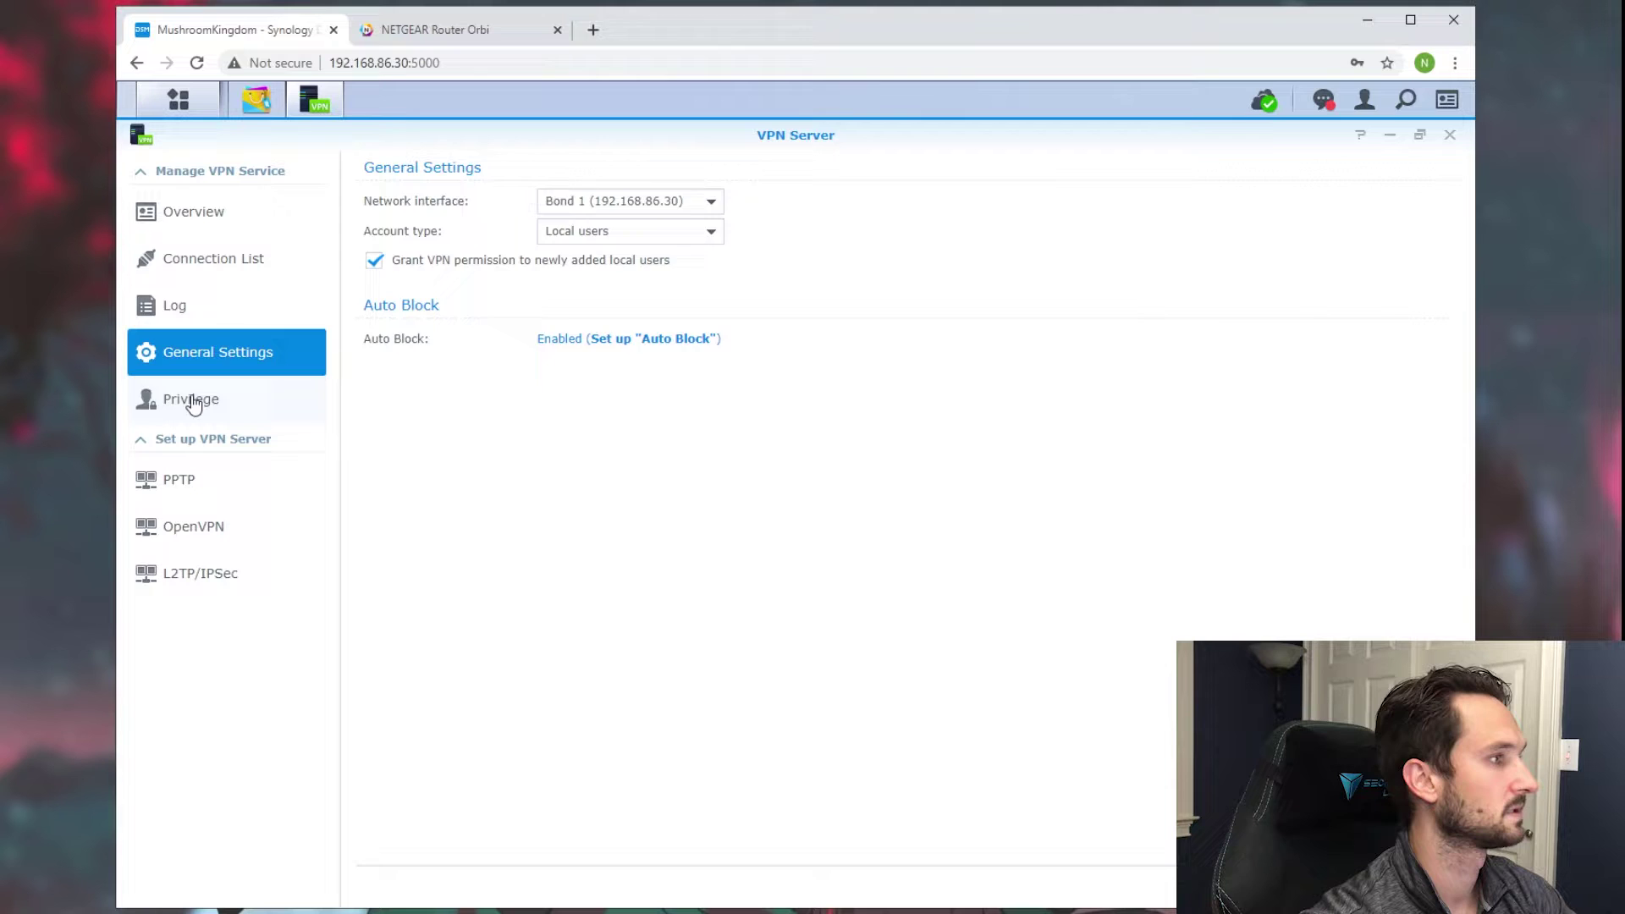
{"action": "left_click", "coordinate": [193, 398]}
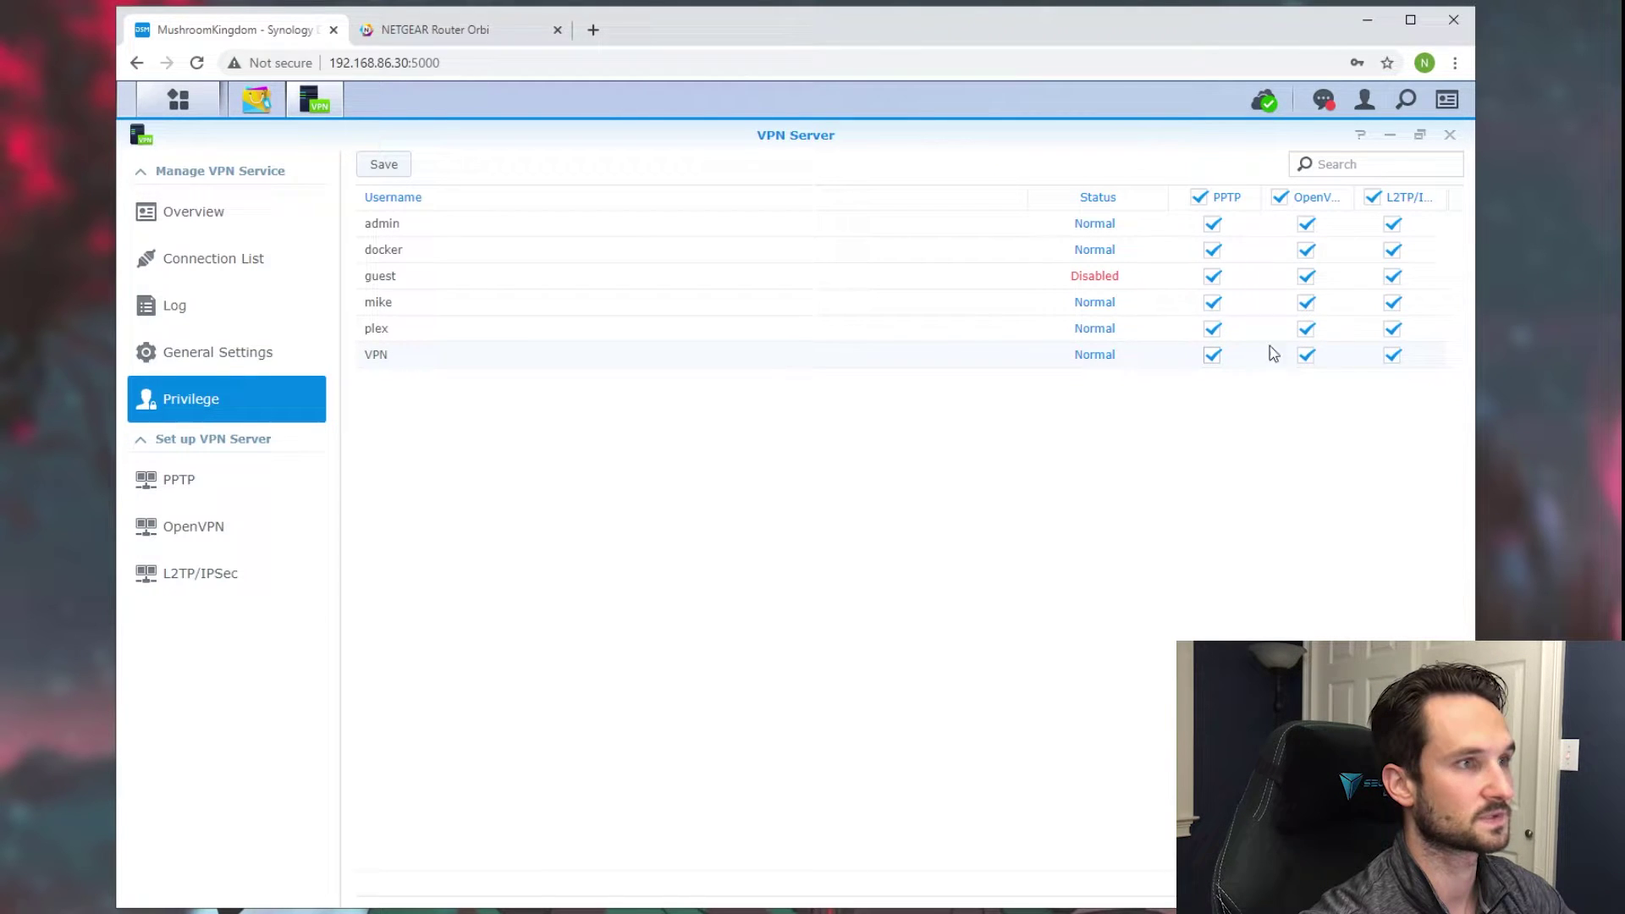
Step: Enable the OpenVPN server and check its port is 1194
{"action": "left_click", "coordinate": [251, 530]}
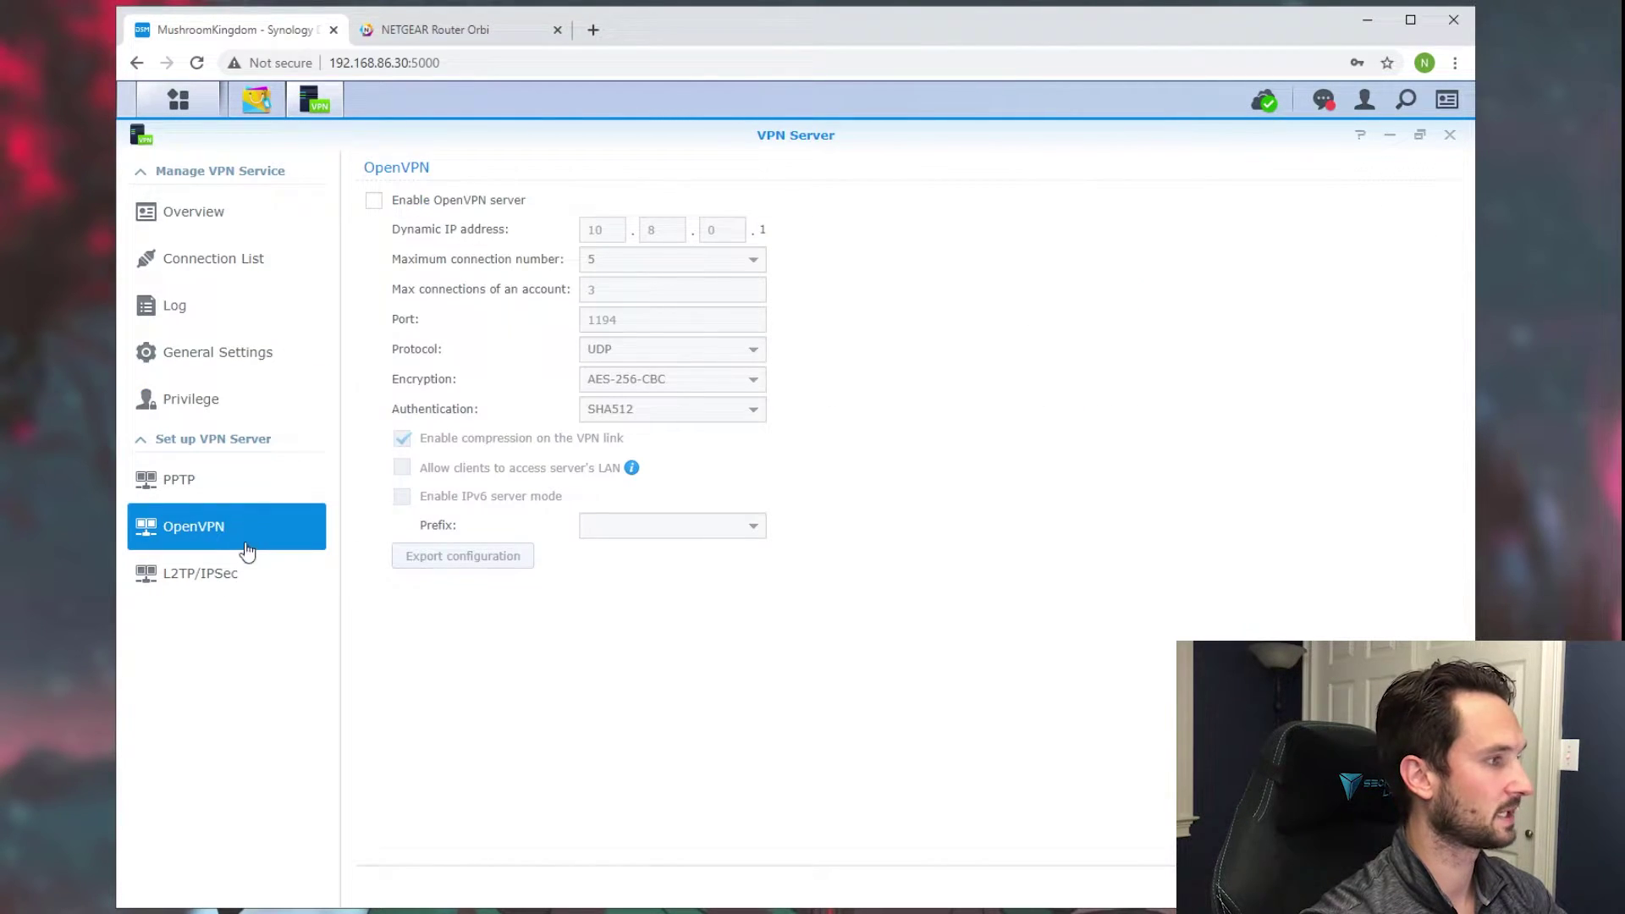
{"action": "left_click", "coordinate": [373, 202]}
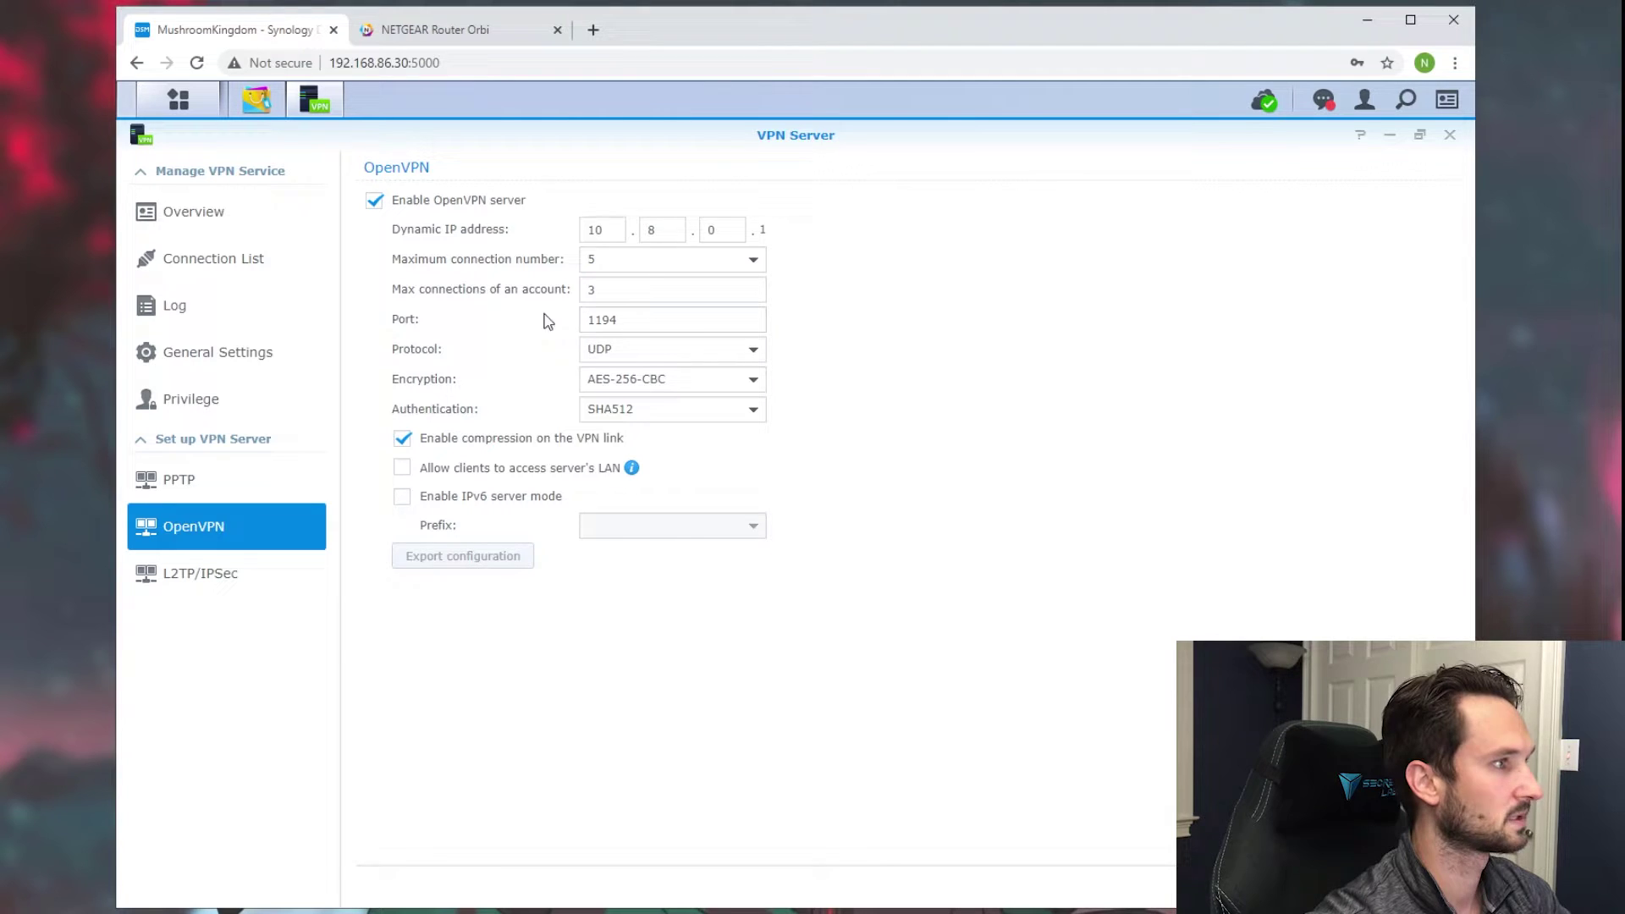
{"action": "left_click_drag", "start_coordinate": [619, 319], "coordinate": [582, 323]}
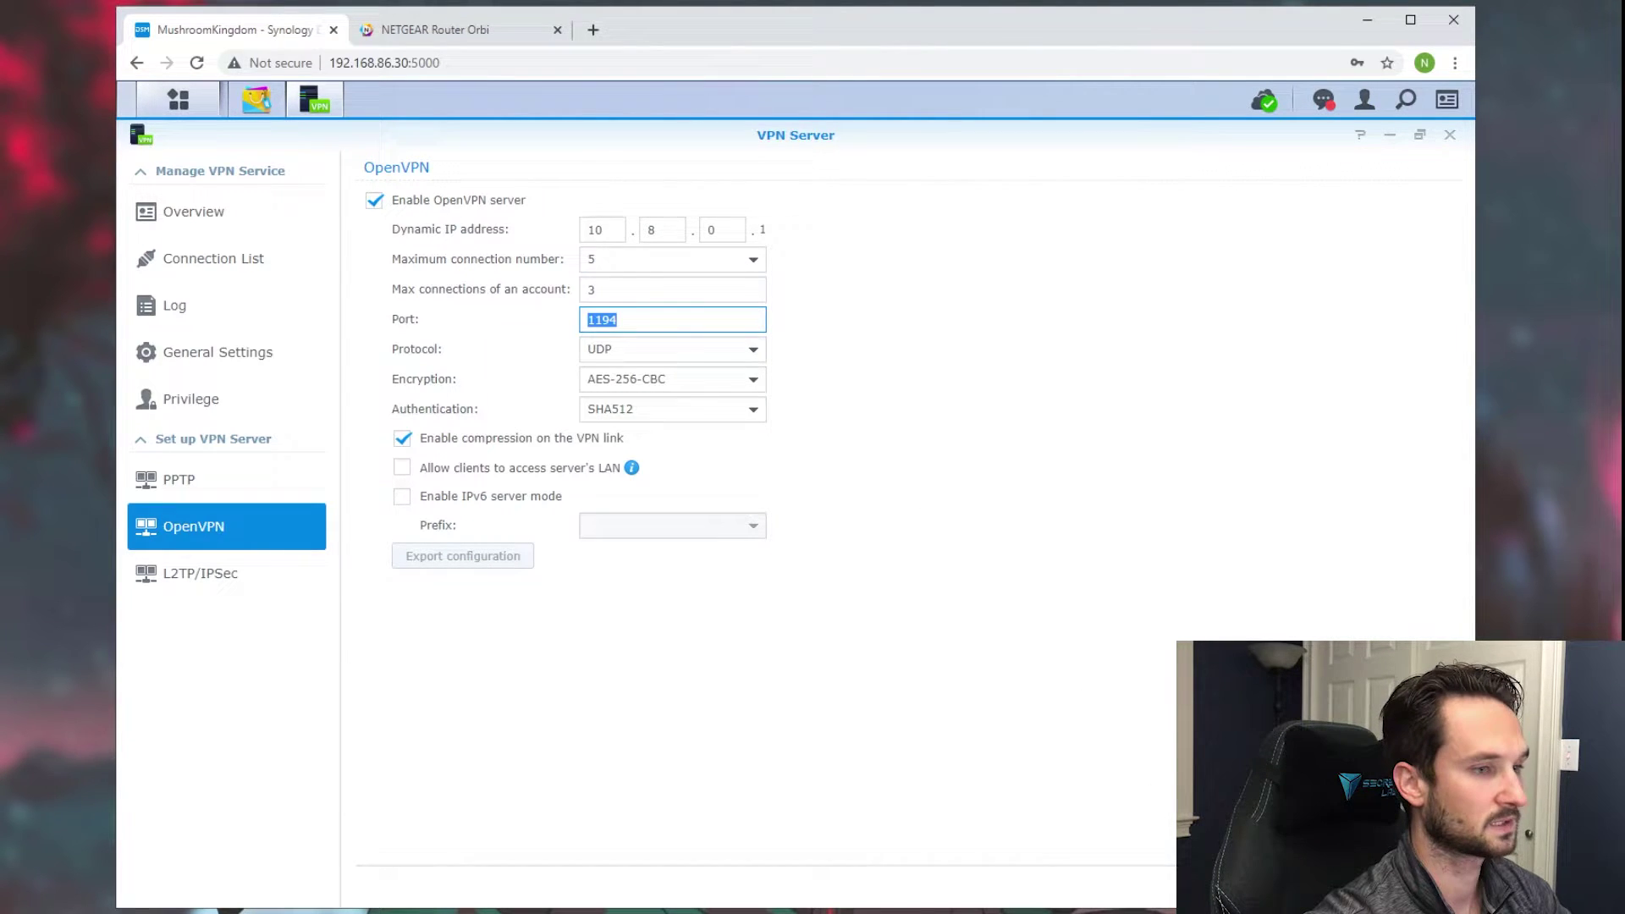
Step: Apply the OpenVPN settings, acknowledge the port-forwarding notice, and export the configuration as openvpn.zip
{"action": "left_click", "coordinate": [1422, 884]}
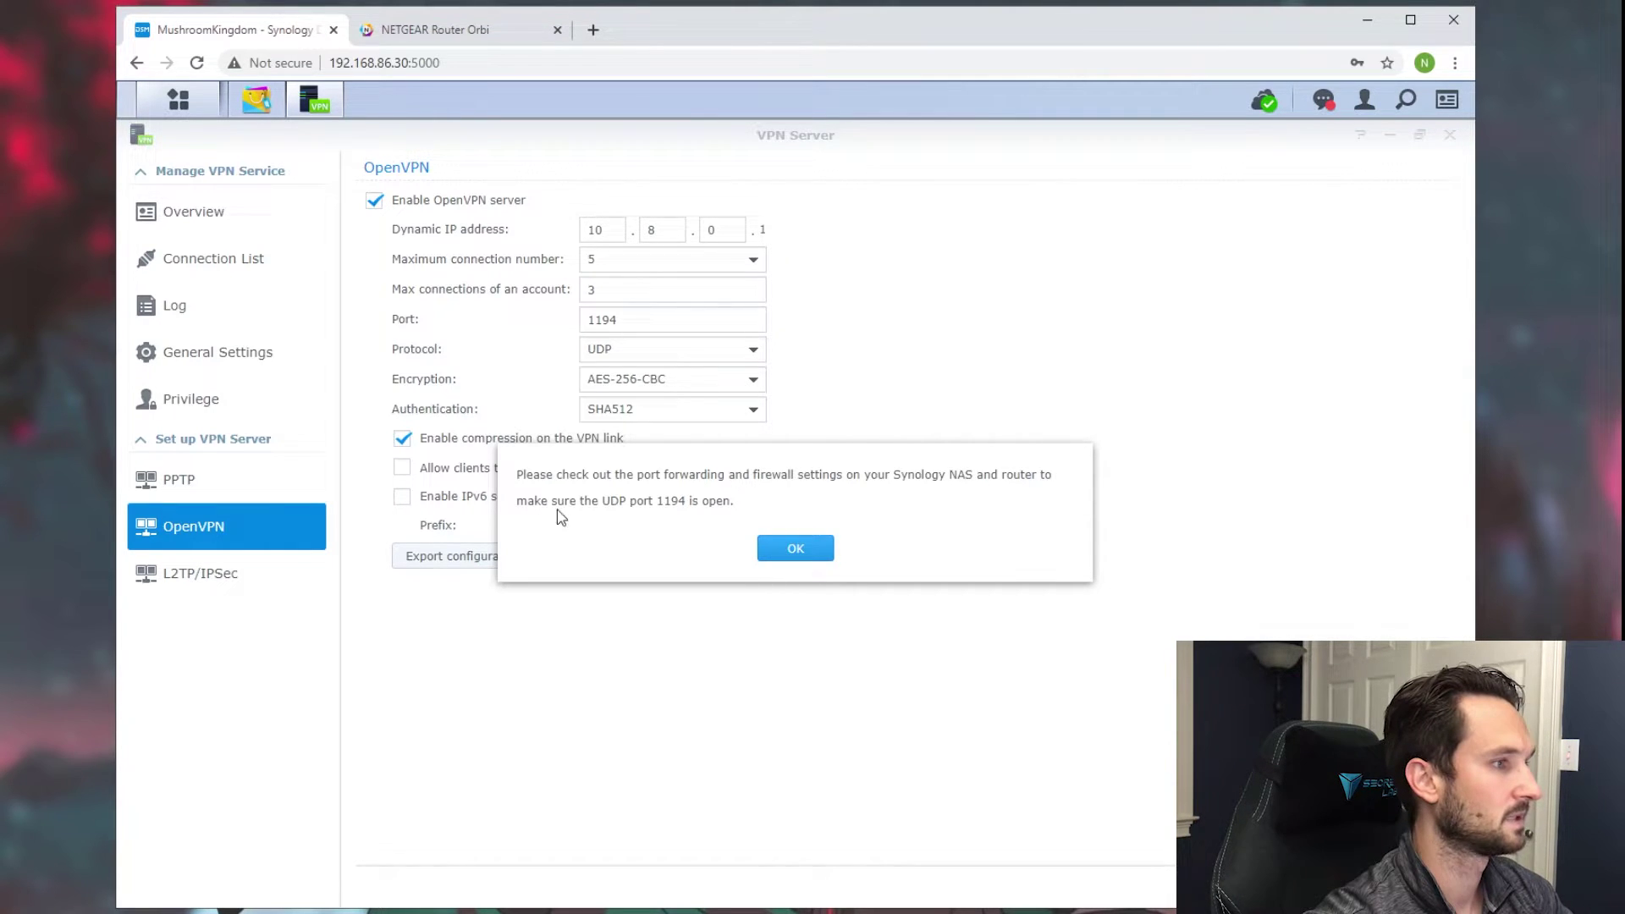
{"action": "left_click", "coordinate": [801, 555]}
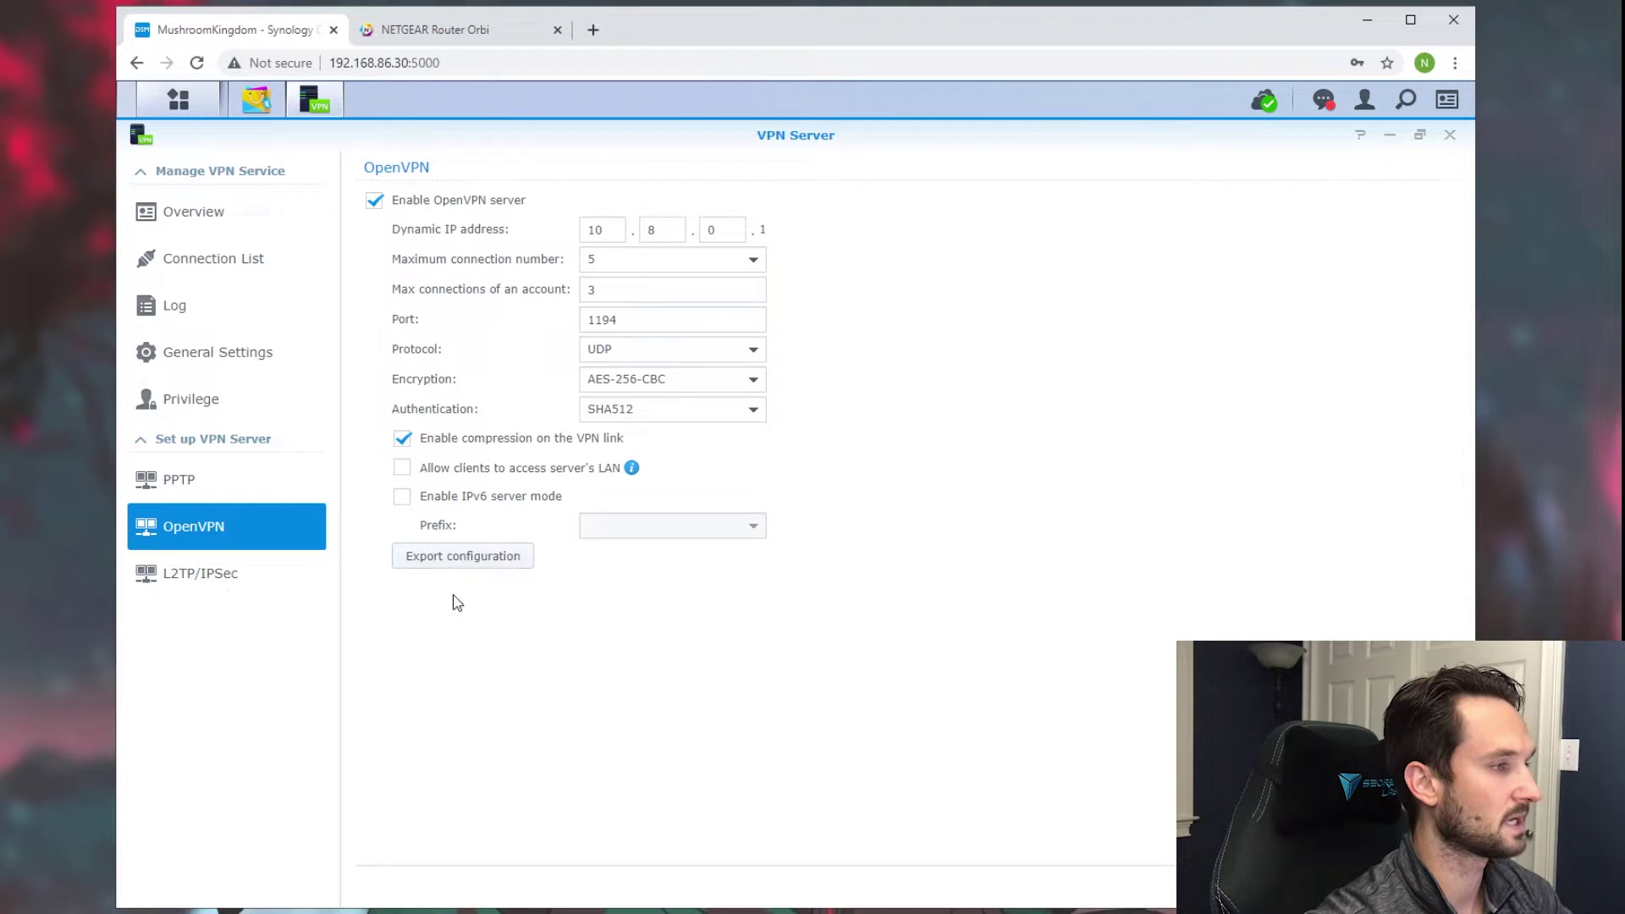
{"action": "left_click", "coordinate": [474, 565]}
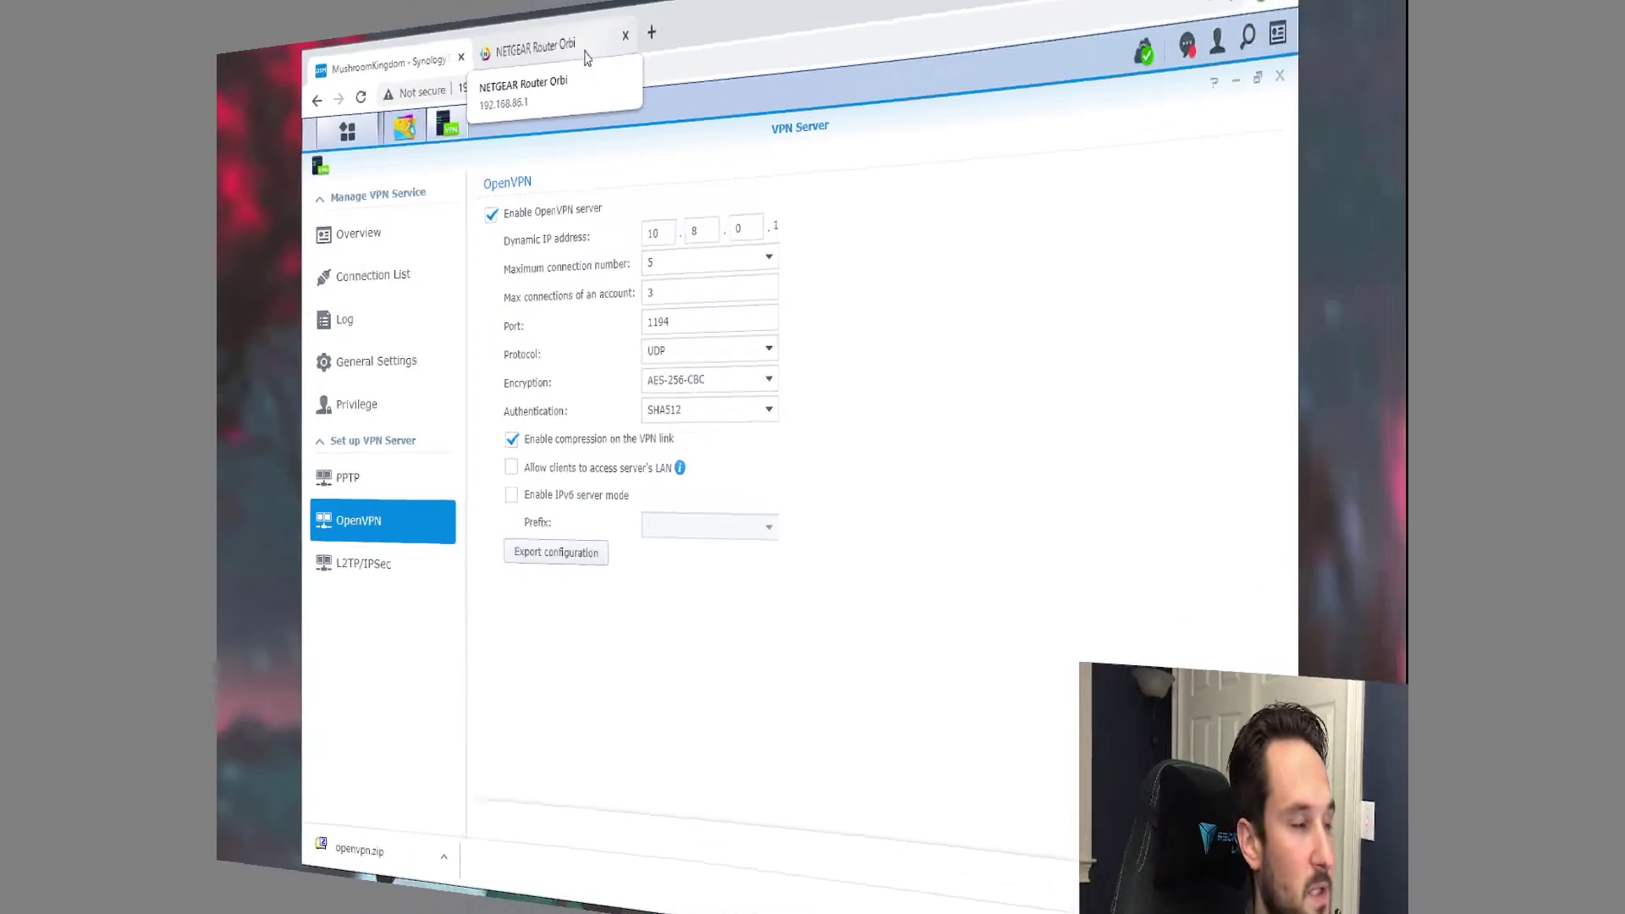
Step: Add an Orbi port forwarding rule named OpenVPN forwarding port 1194 to 192.168.86.30
{"action": "left_click", "coordinate": [501, 38]}
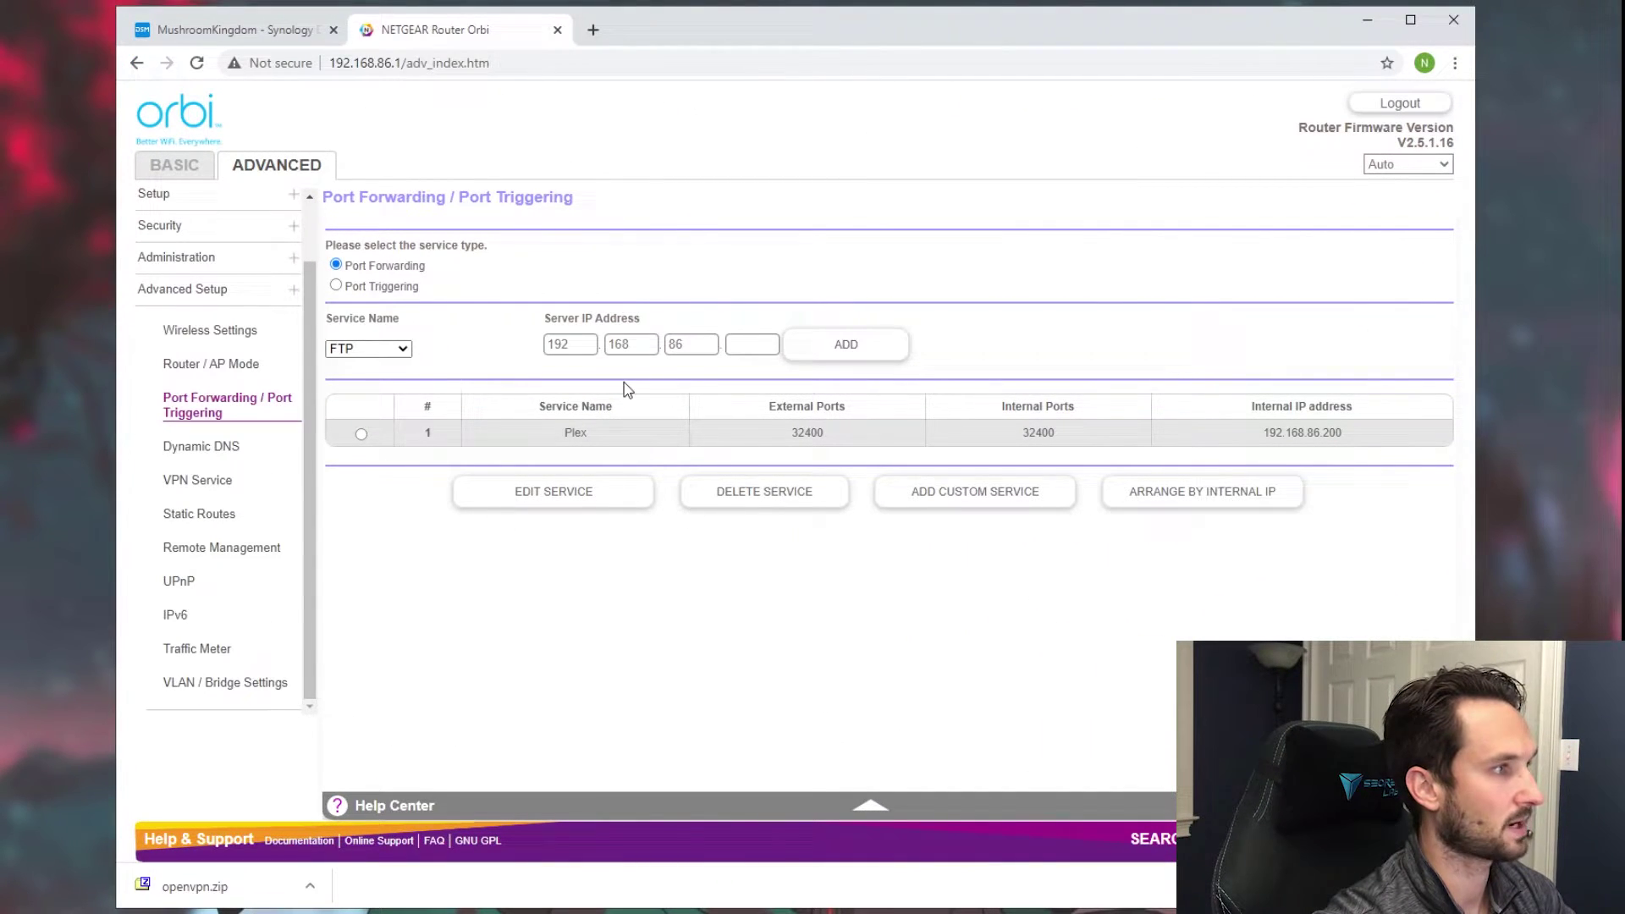
{"action": "left_click", "coordinate": [931, 494]}
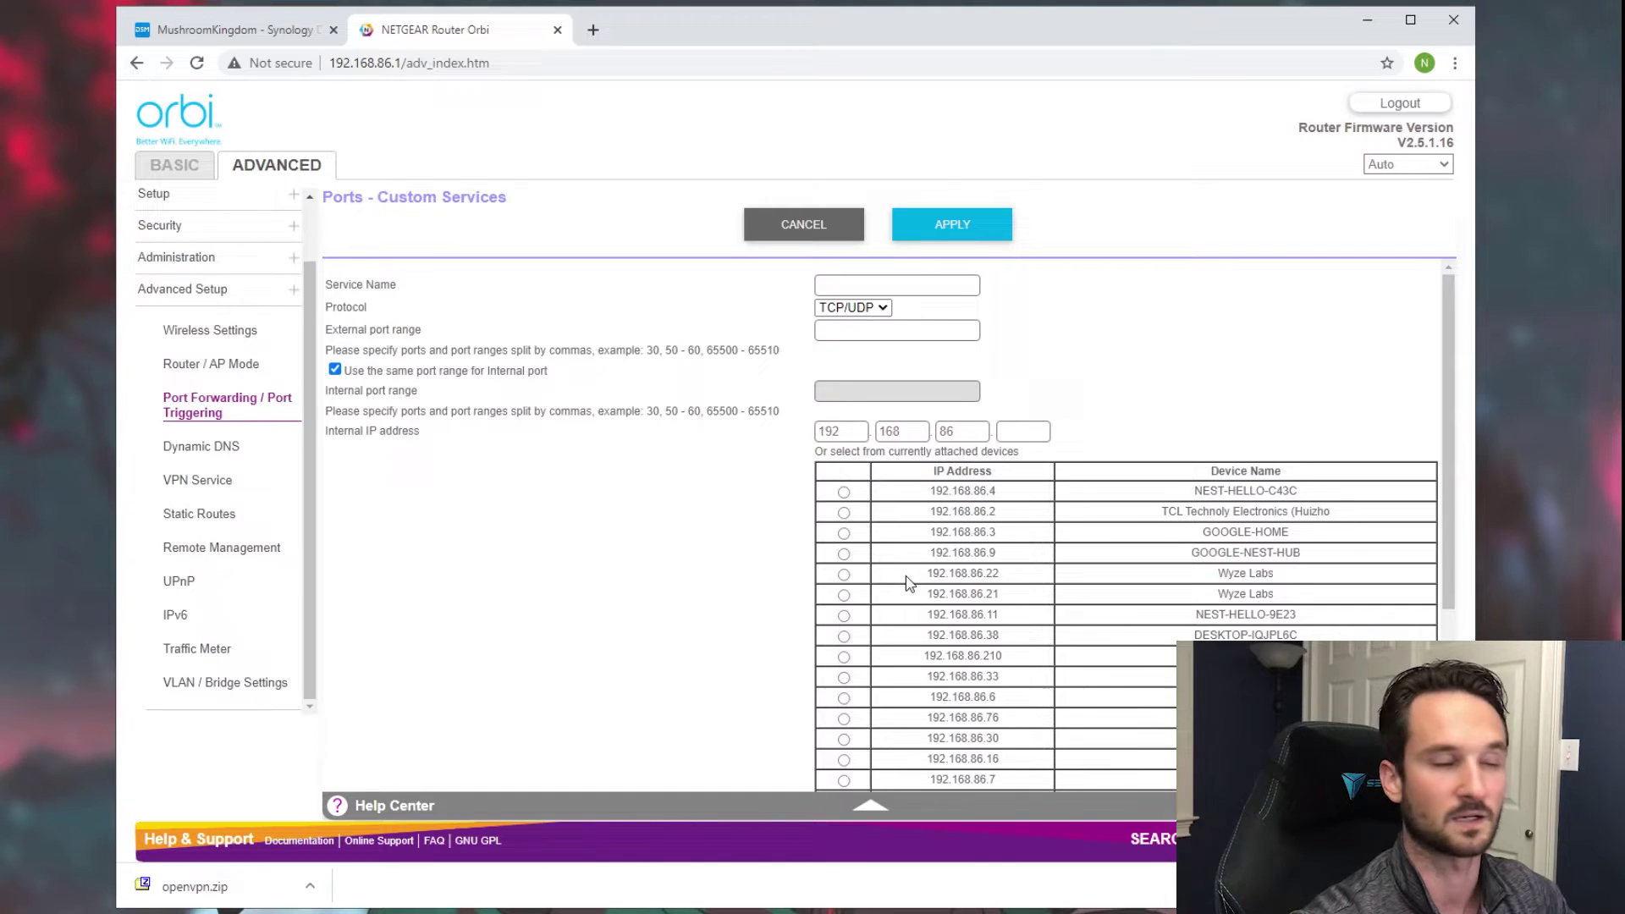
{"action": "left_click", "coordinate": [849, 284]}
{"action": "type", "text": "OpenVPN"}
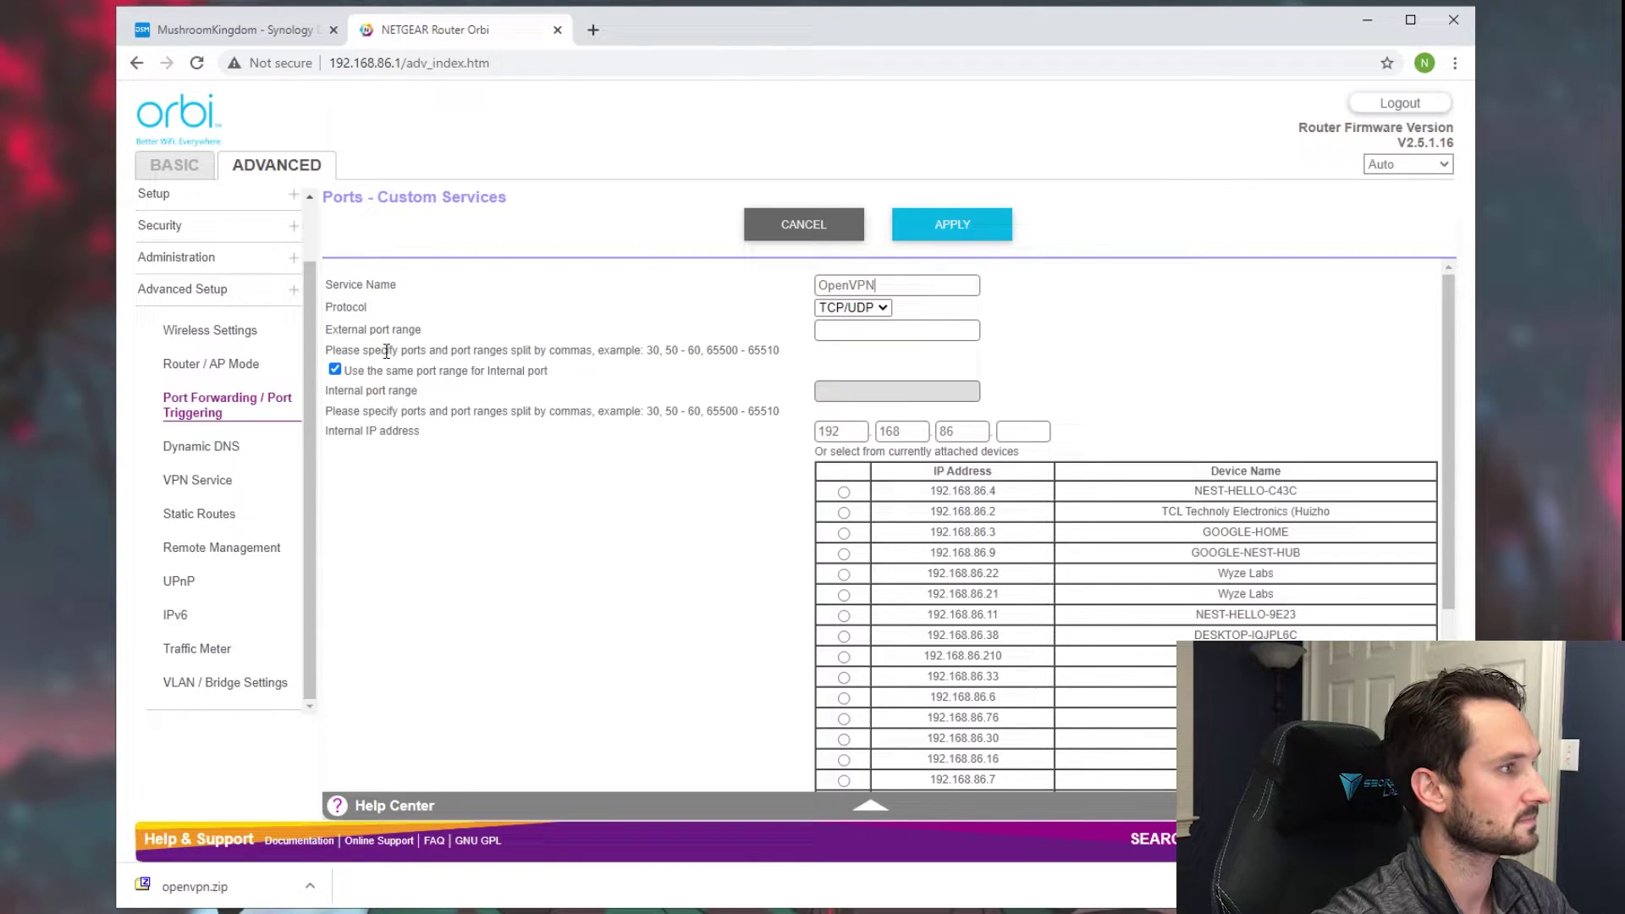
{"action": "left_click", "coordinate": [853, 335]}
{"action": "type", "text": "1"}
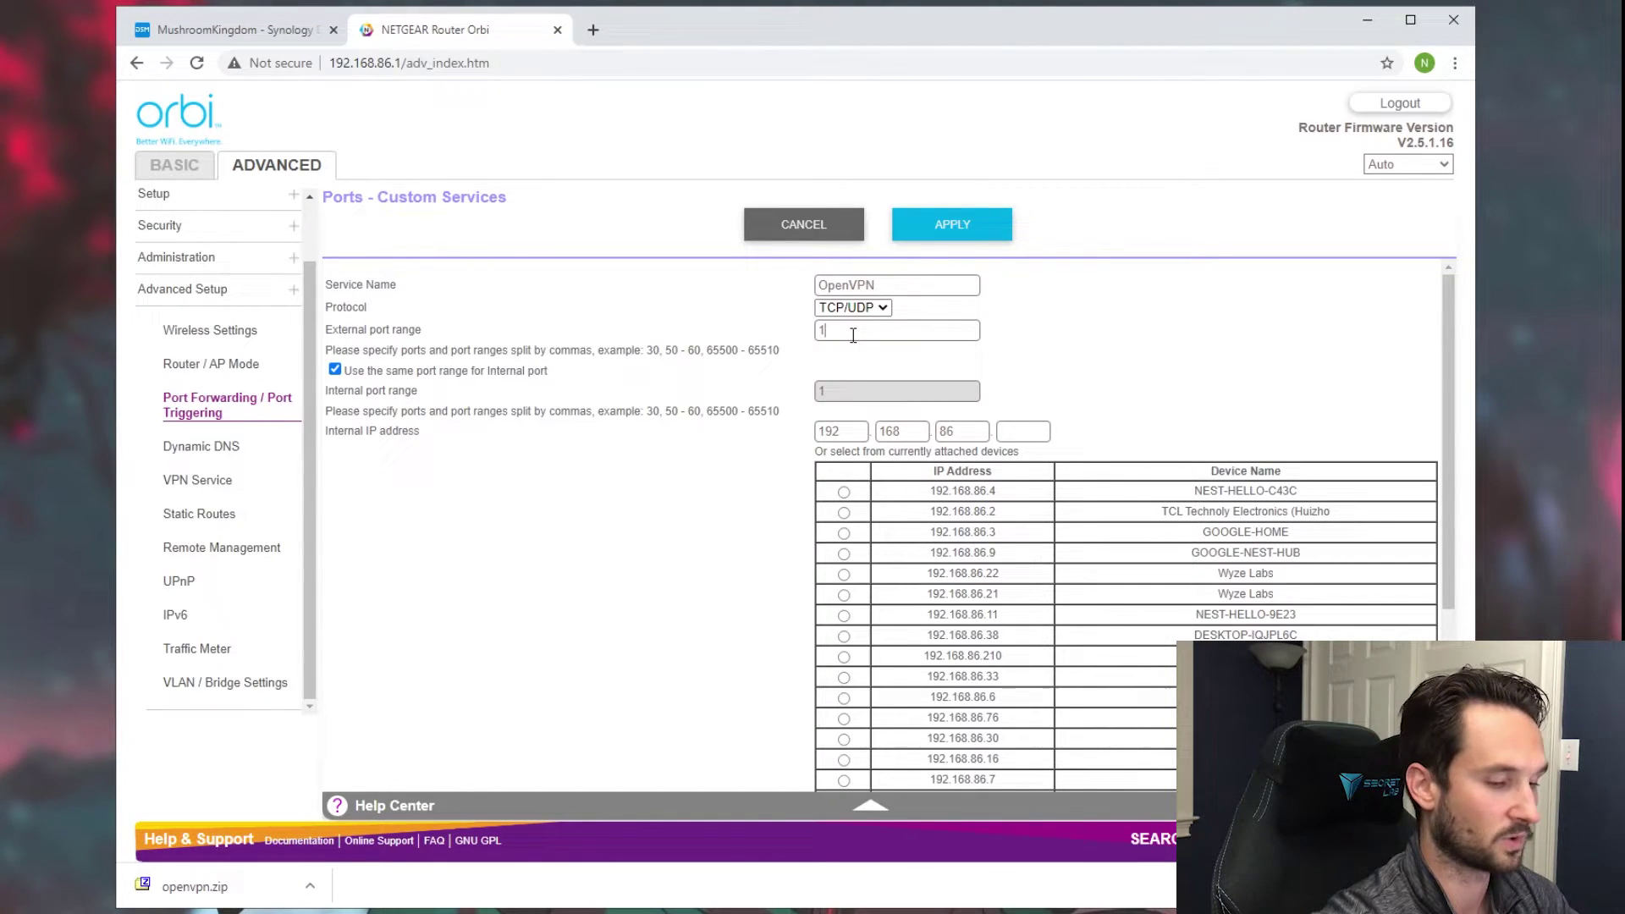
{"action": "type", "text": "194"}
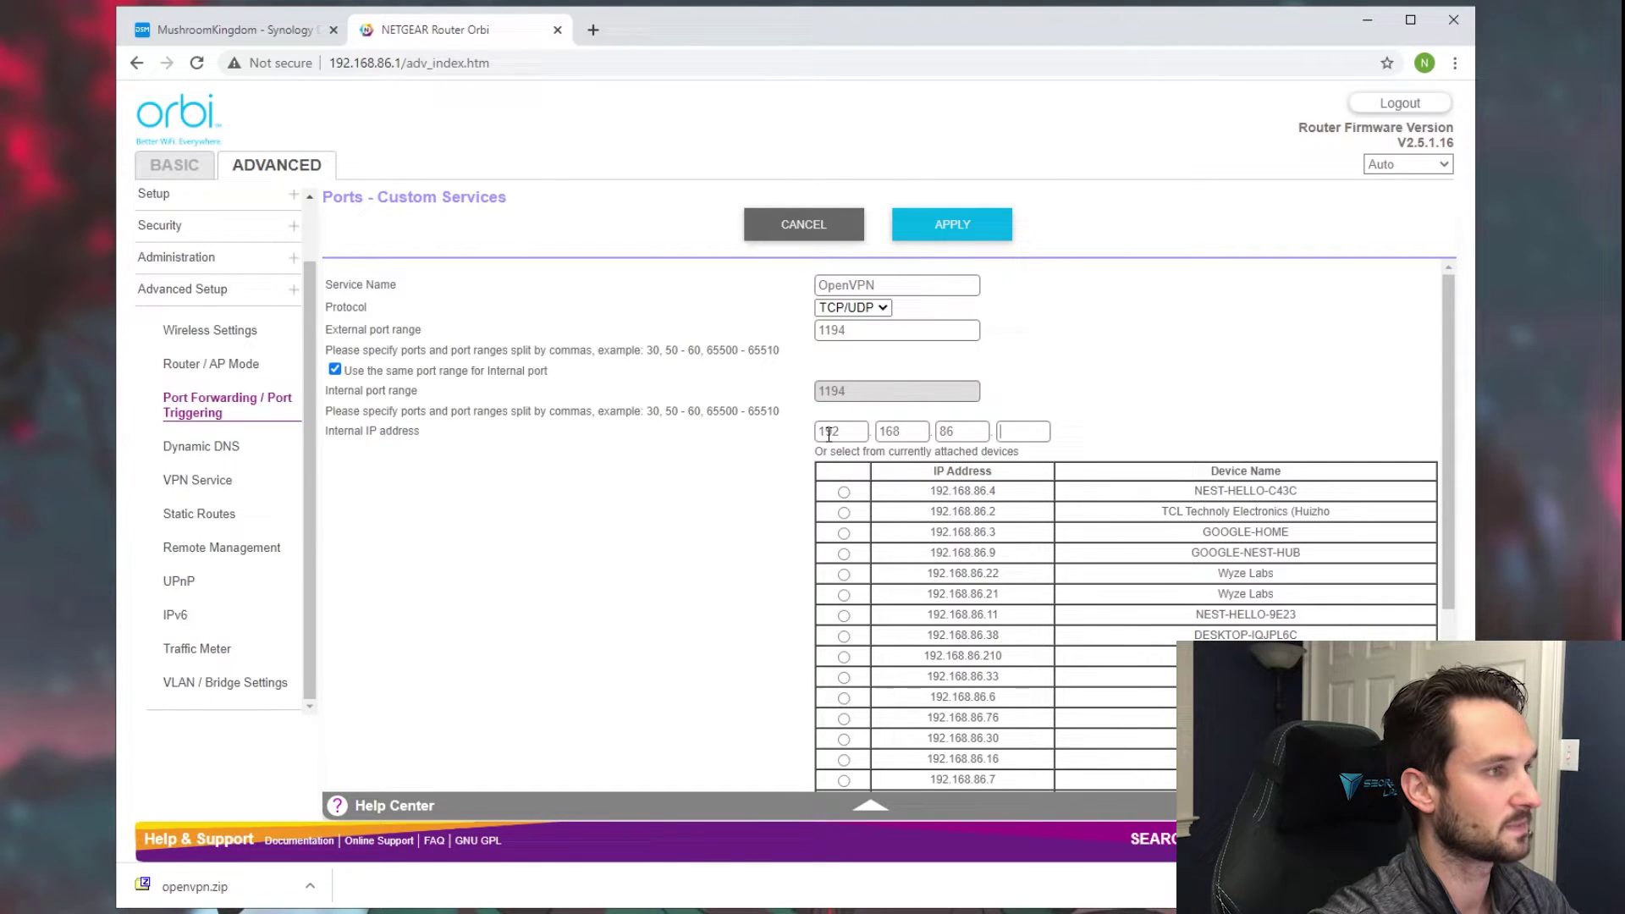
{"action": "left_click", "coordinate": [1011, 435]}
{"action": "type", "text": "30"}
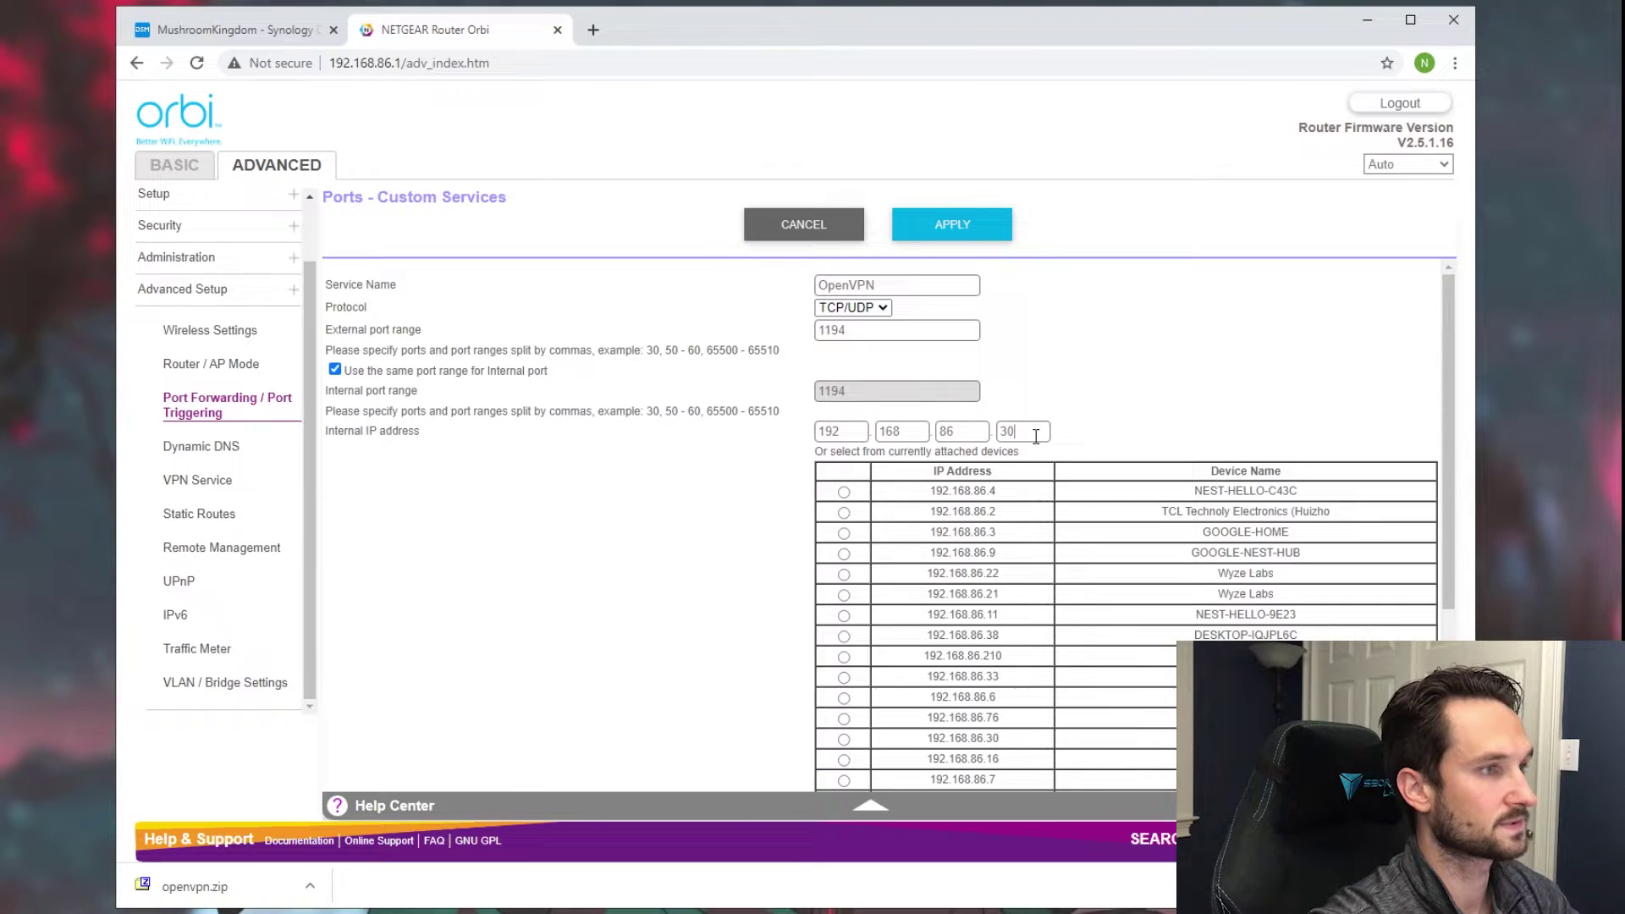
{"action": "left_click", "coordinate": [947, 228]}
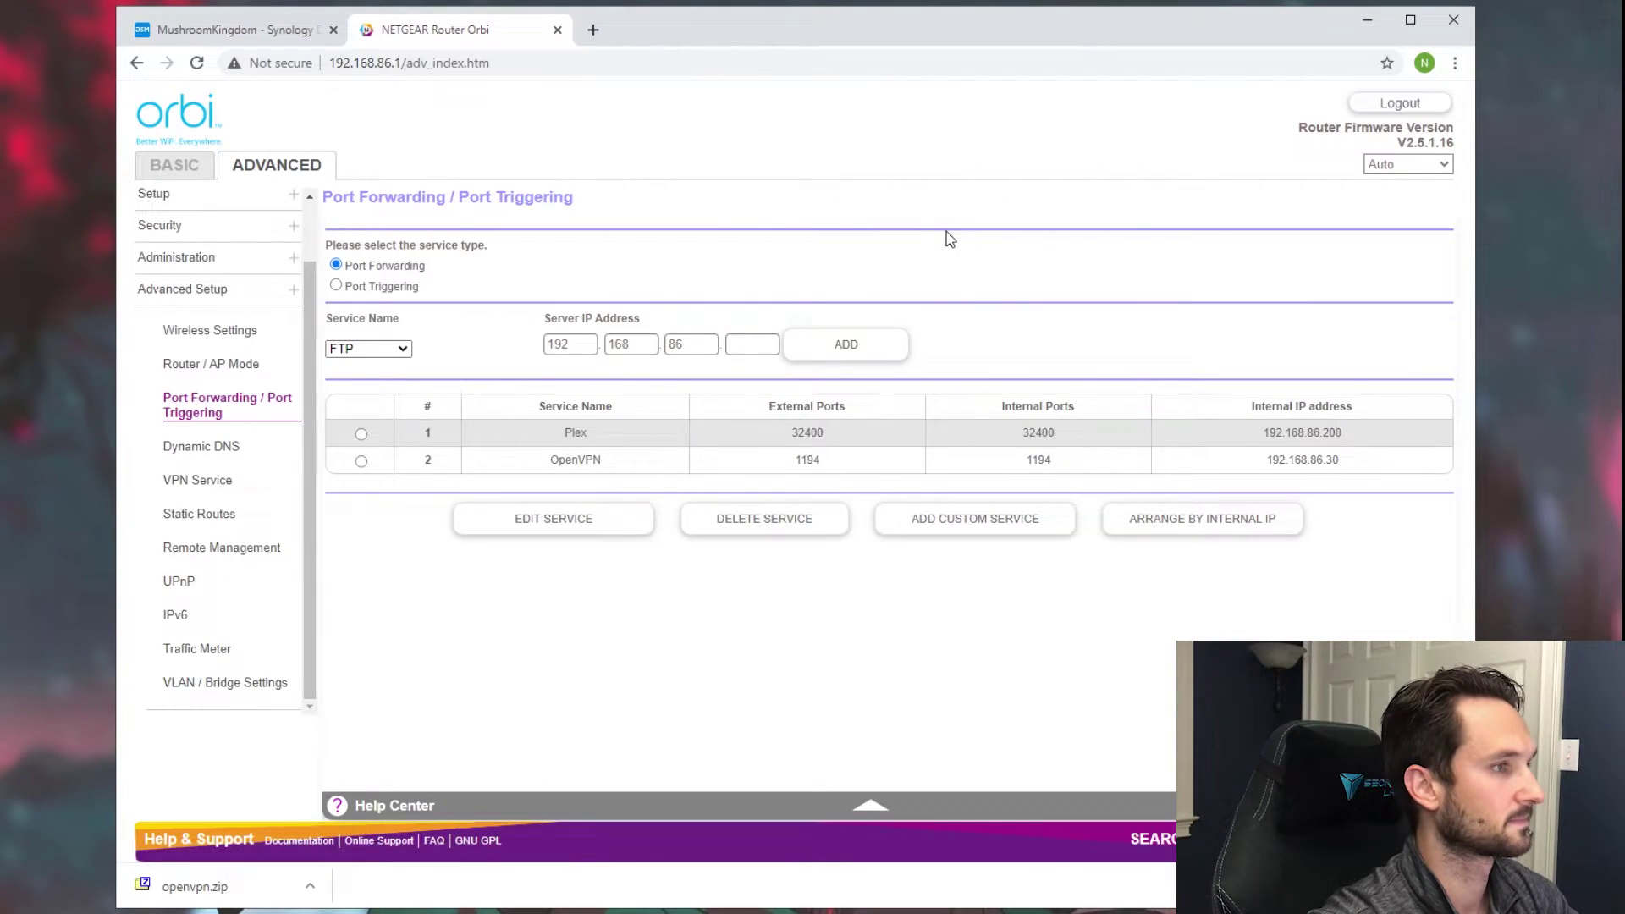
Step: Verify the OpenVPN rule's name and internal IP 192.168.86.30 in the forwarding list
{"action": "left_click_drag", "start_coordinate": [551, 461], "coordinate": [607, 458]}
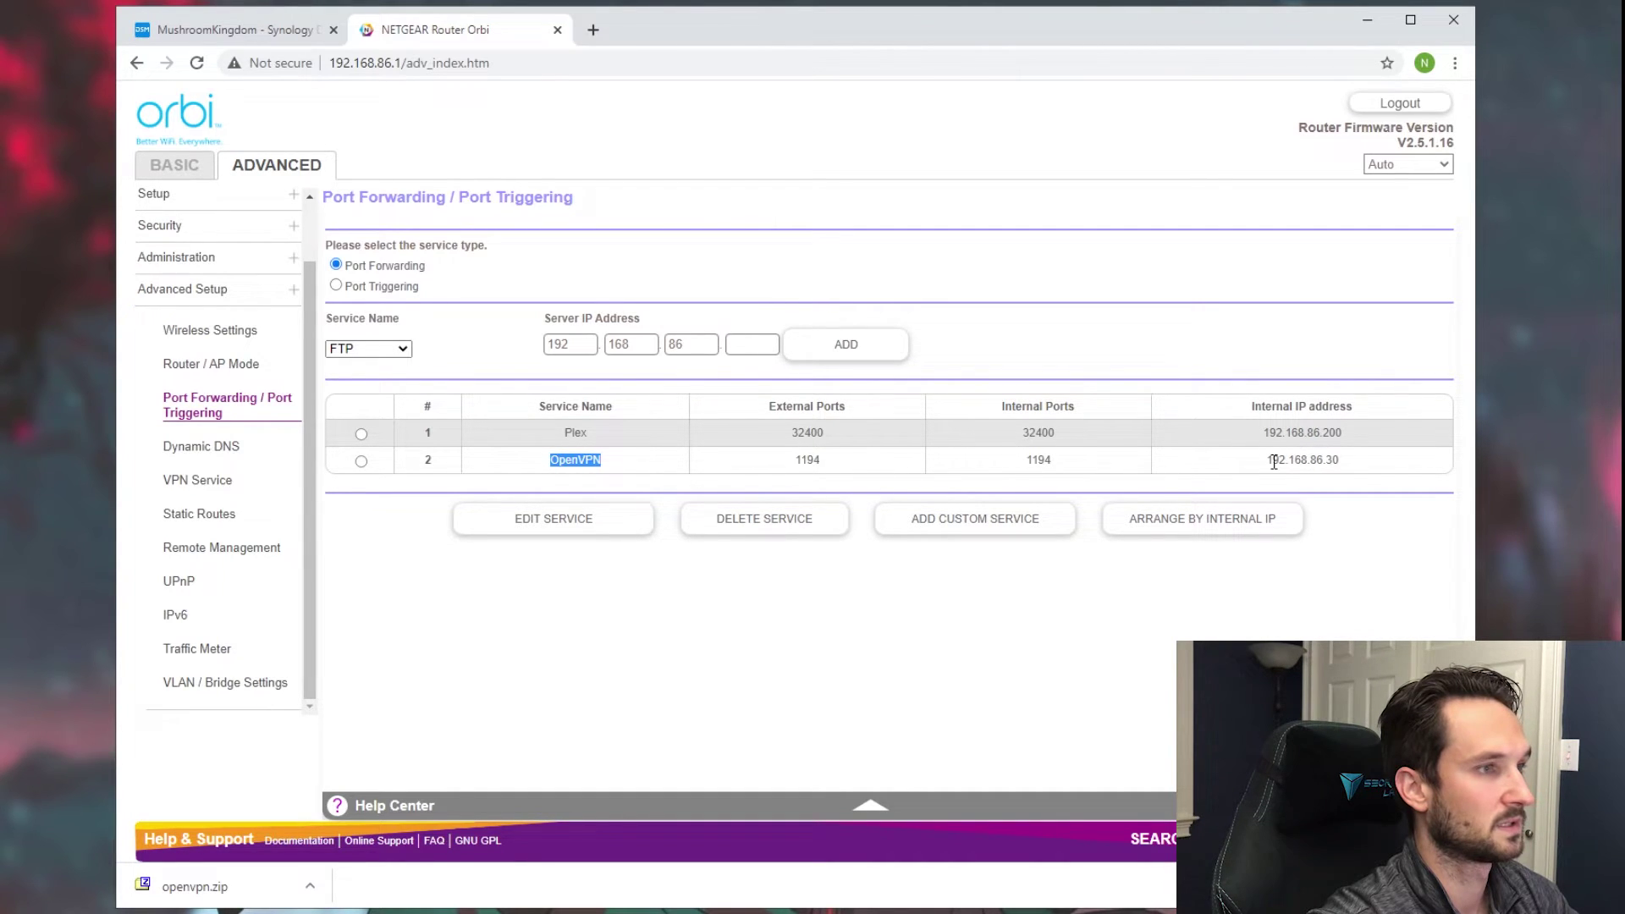
{"action": "left_click_drag", "start_coordinate": [1261, 461], "coordinate": [1349, 460]}
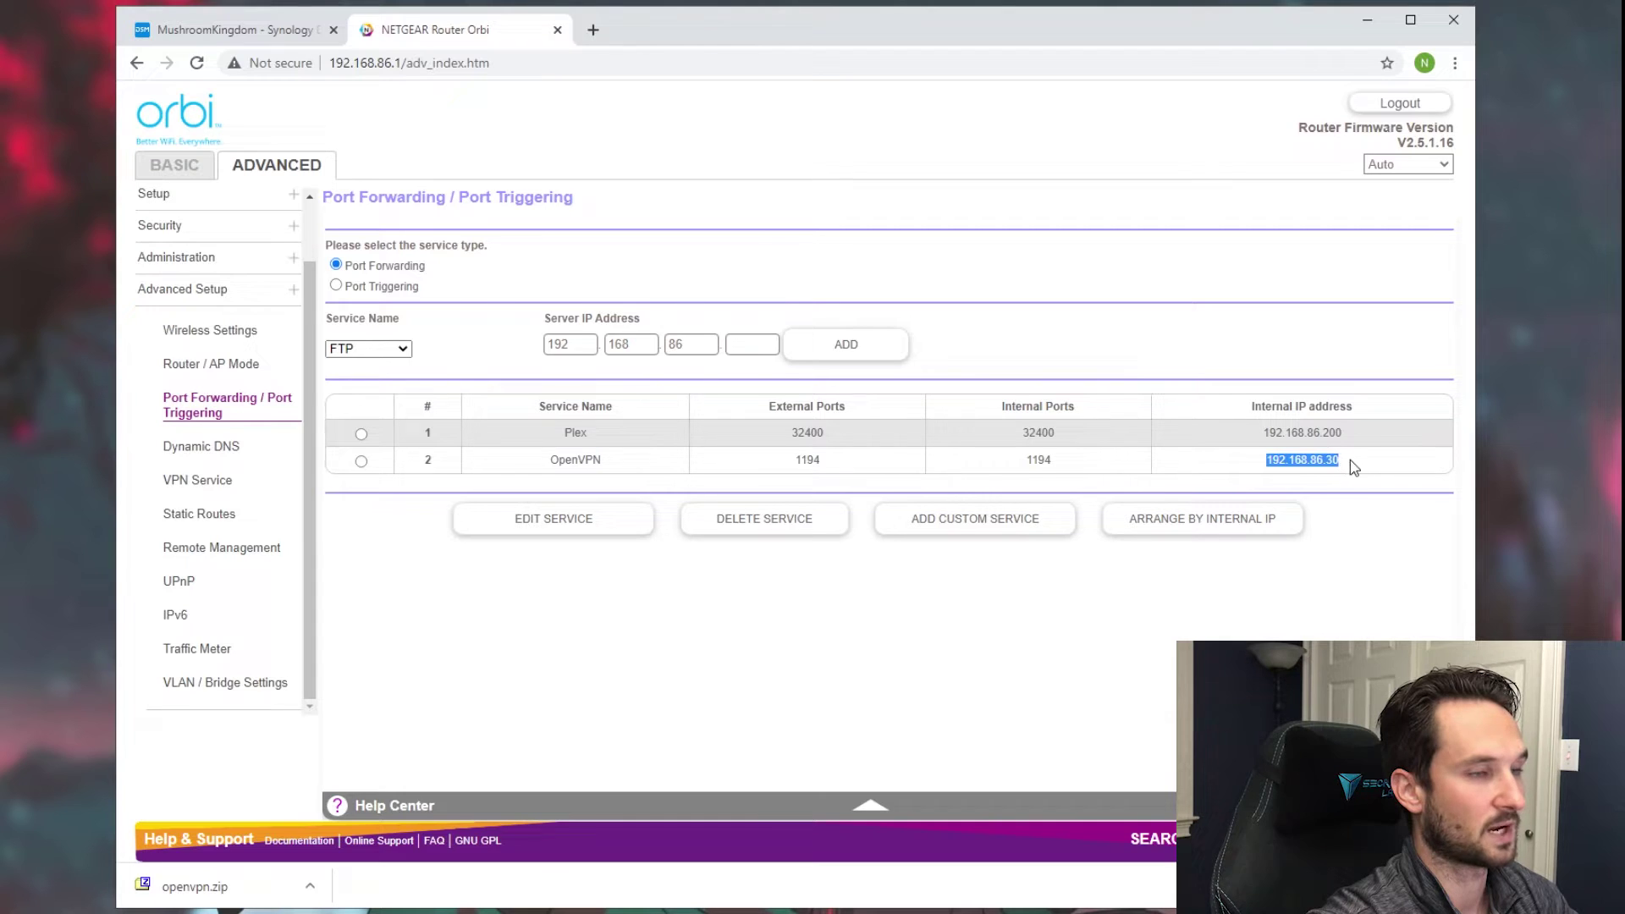
{"action": "left_click", "coordinate": [1250, 586]}
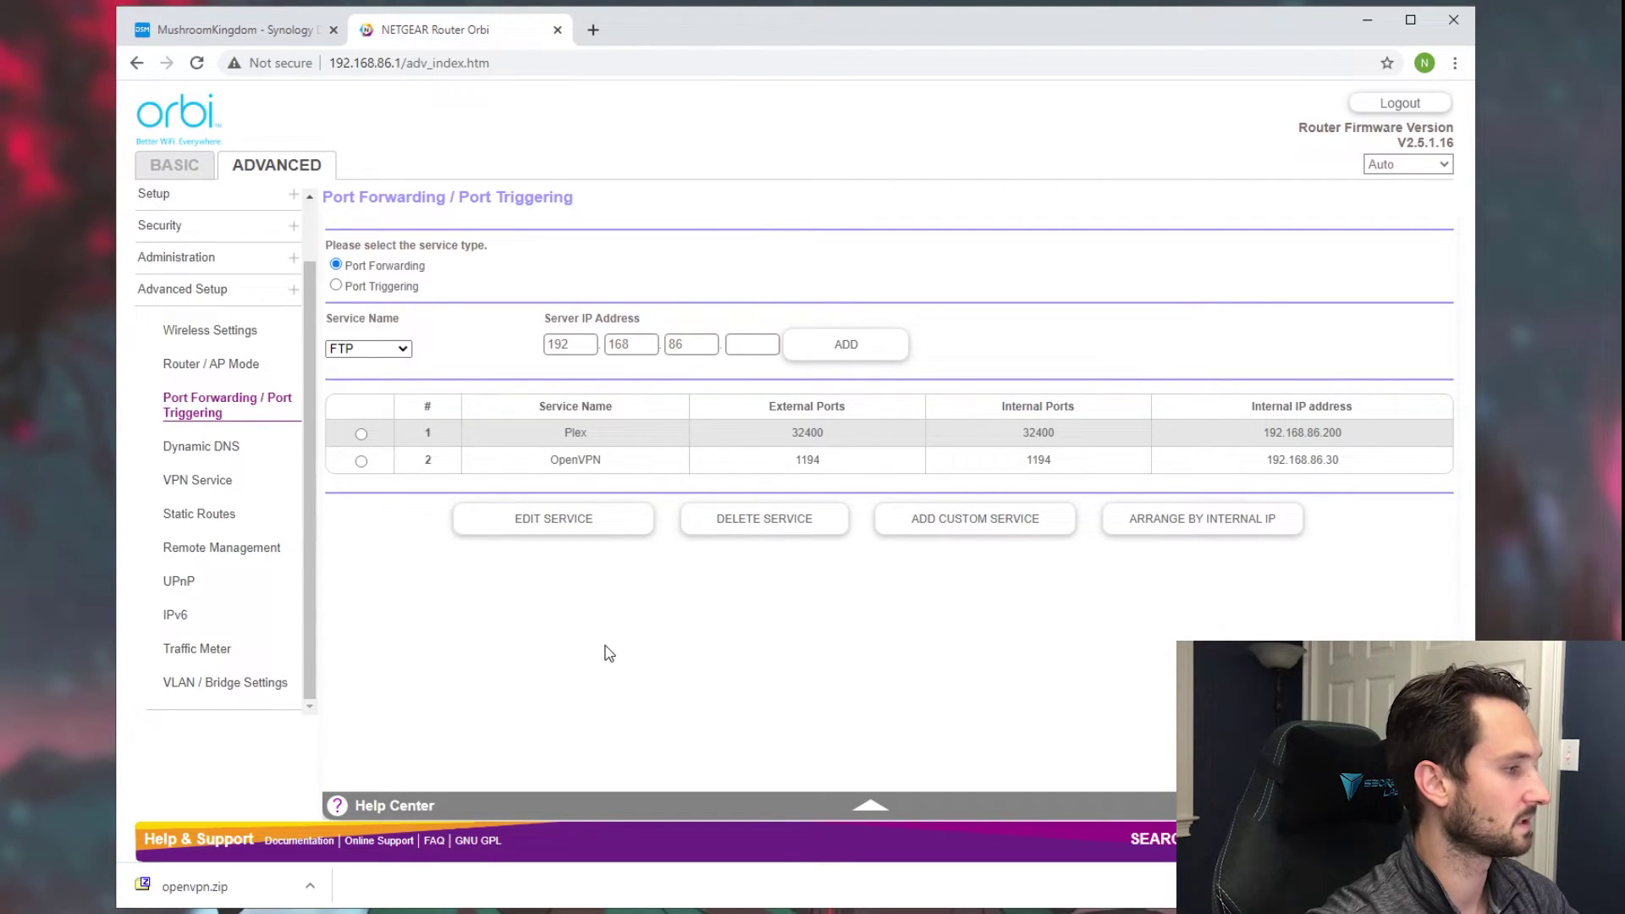
{"action": "left_click", "coordinate": [311, 887]}
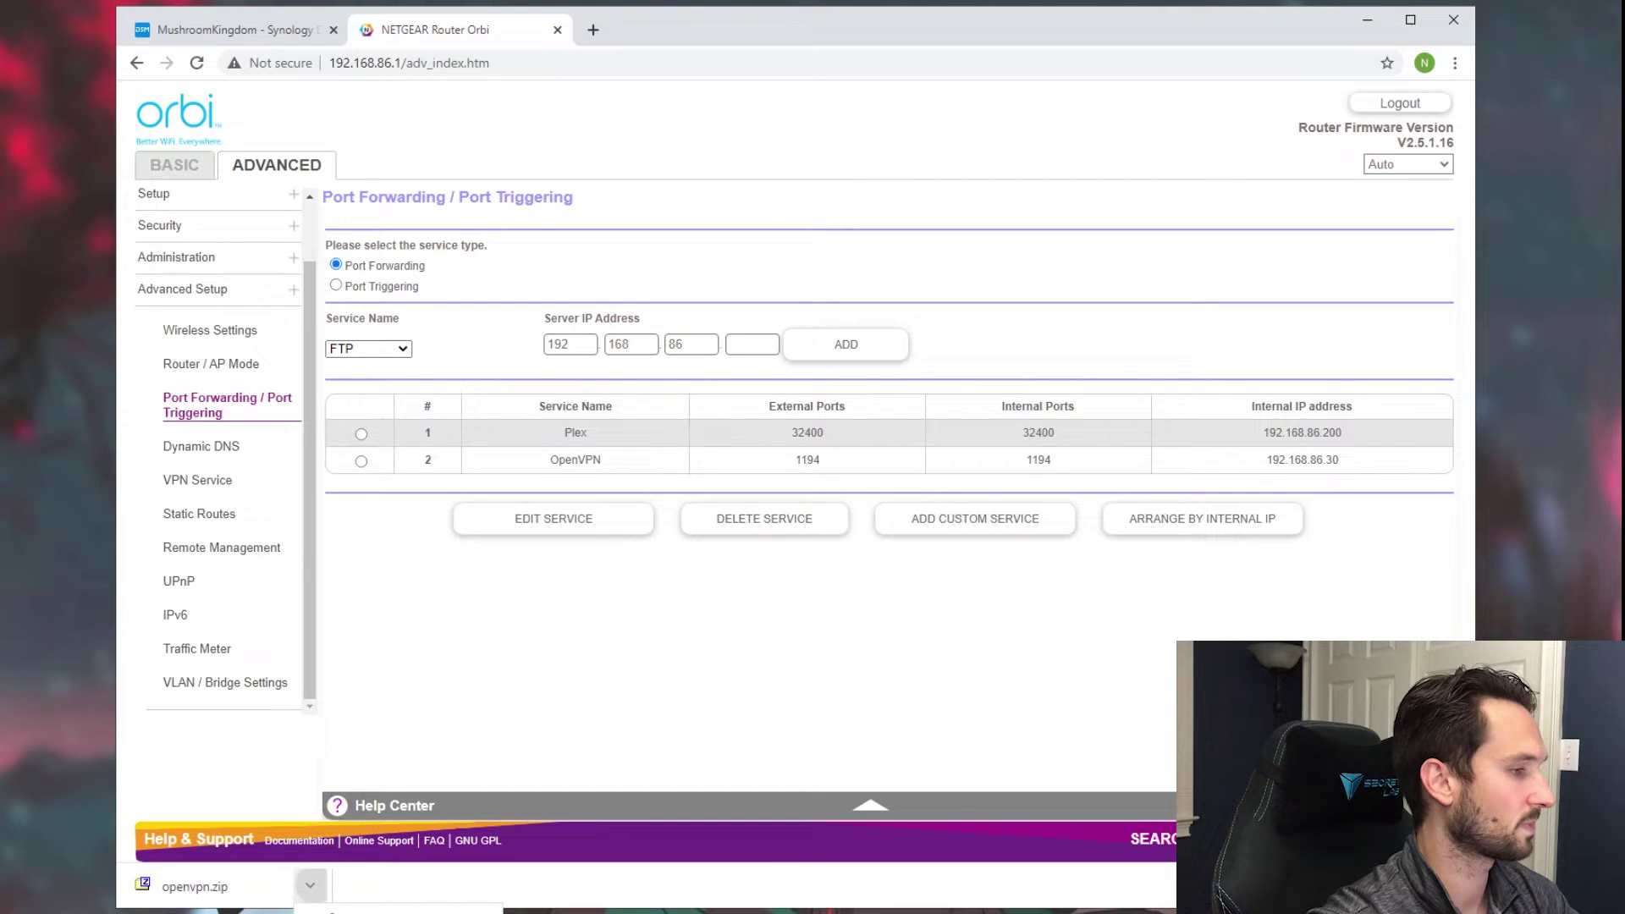
Step: Extract openvpn.zip in the Downloads folder using 7-Zip's Extract files
{"action": "left_click", "coordinate": [356, 910]}
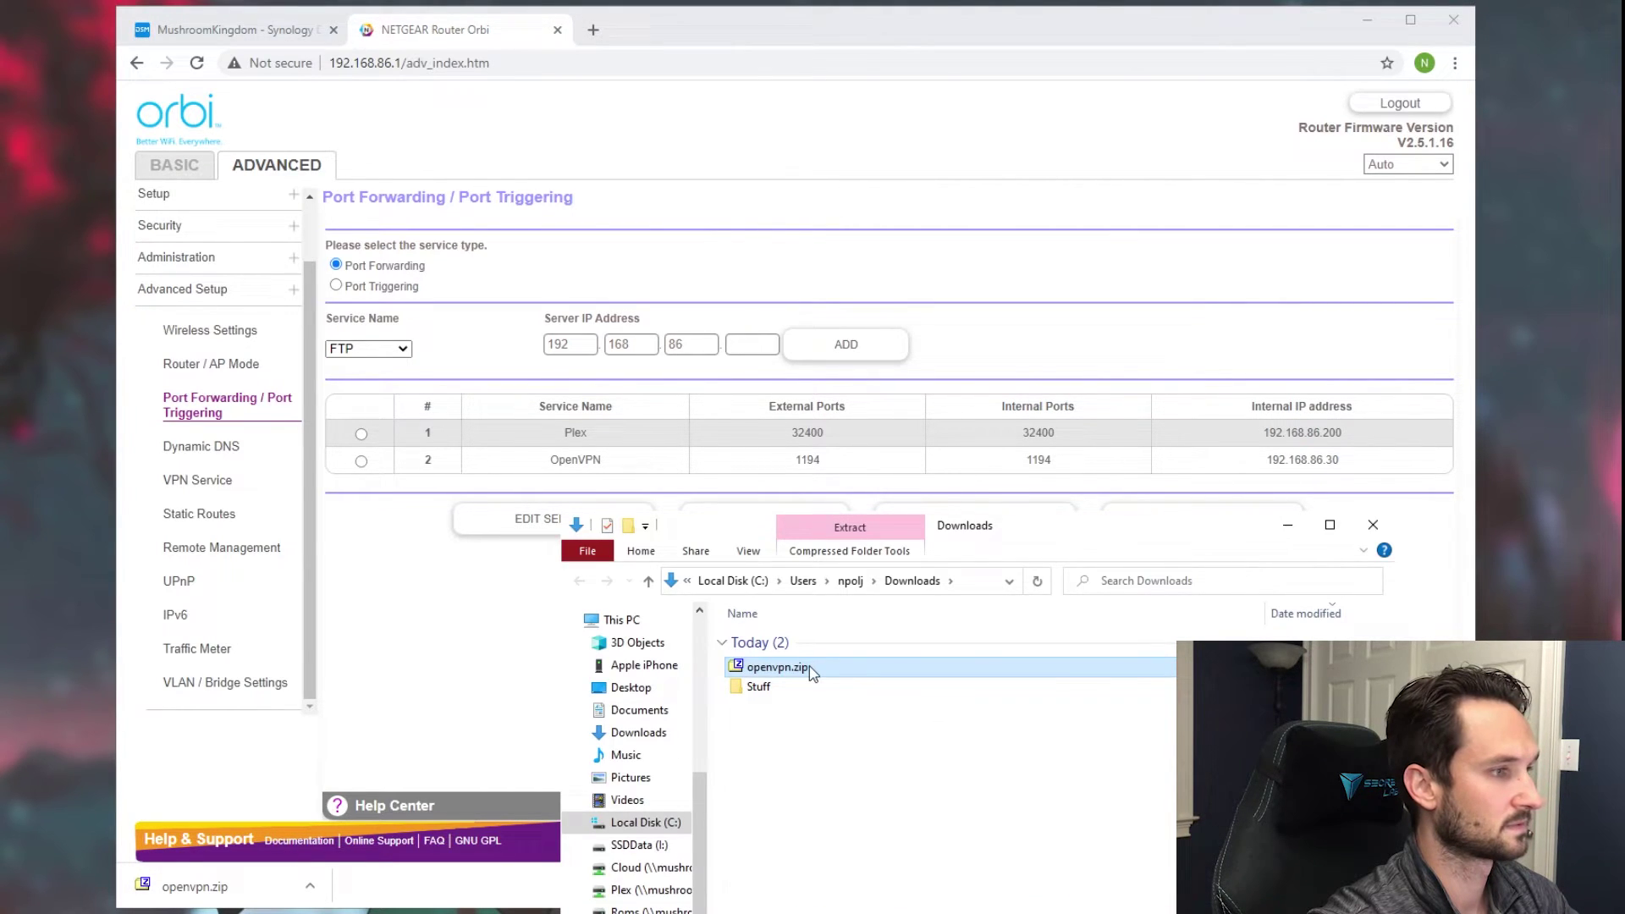
{"action": "right_click", "coordinate": [809, 668]}
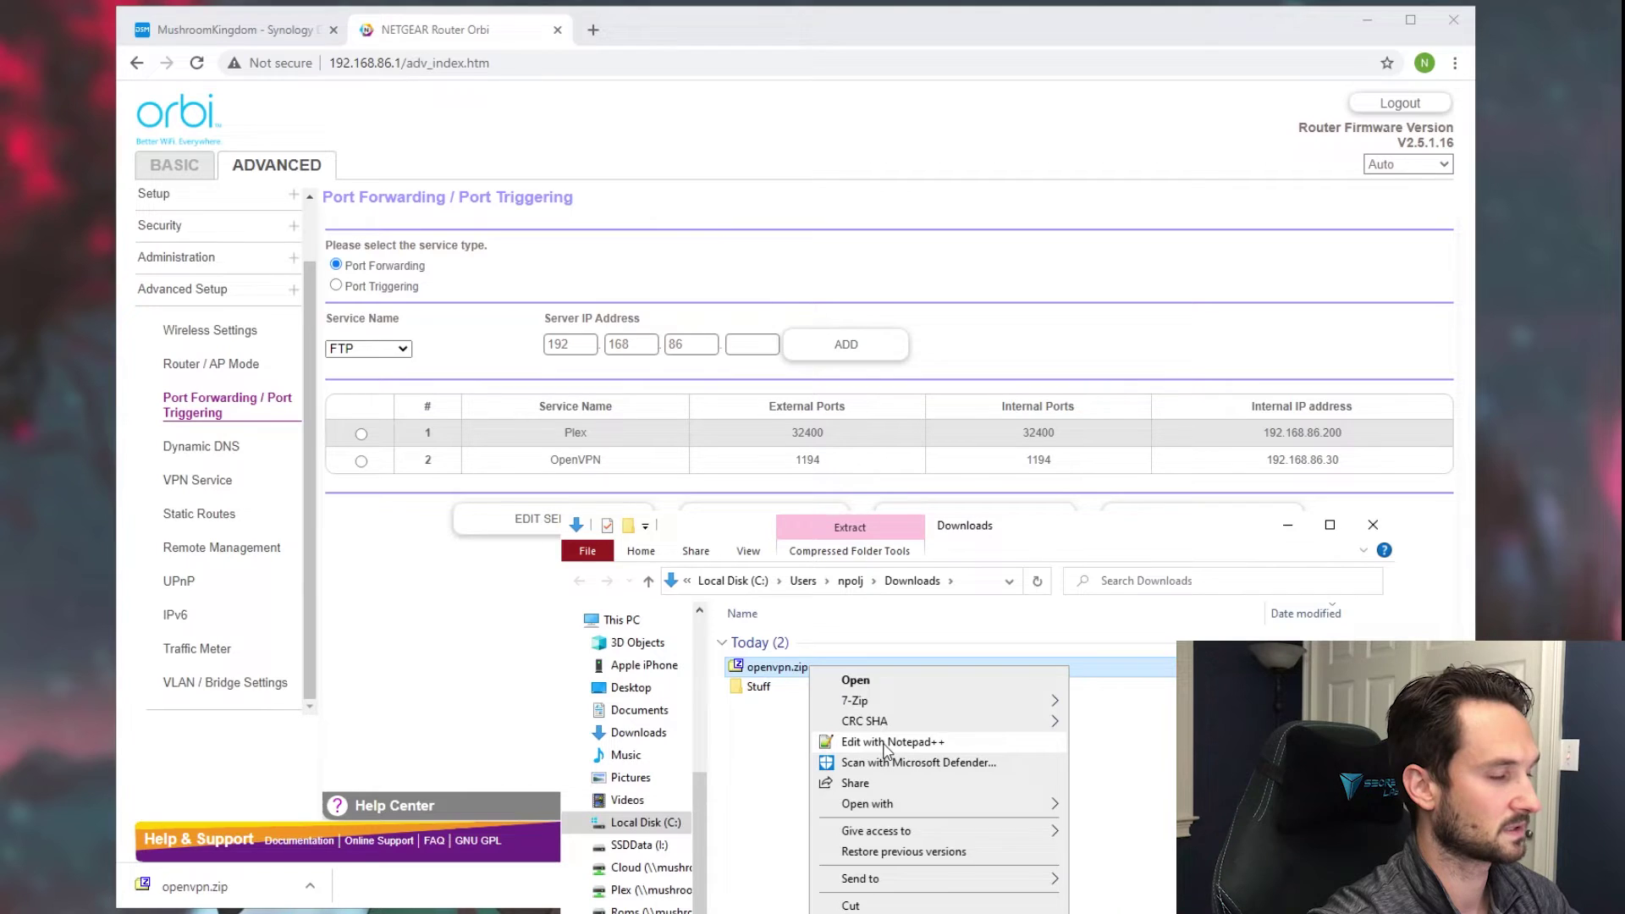
{"action": "left_click", "coordinate": [885, 742]}
{"action": "left_click", "coordinate": [1087, 583]}
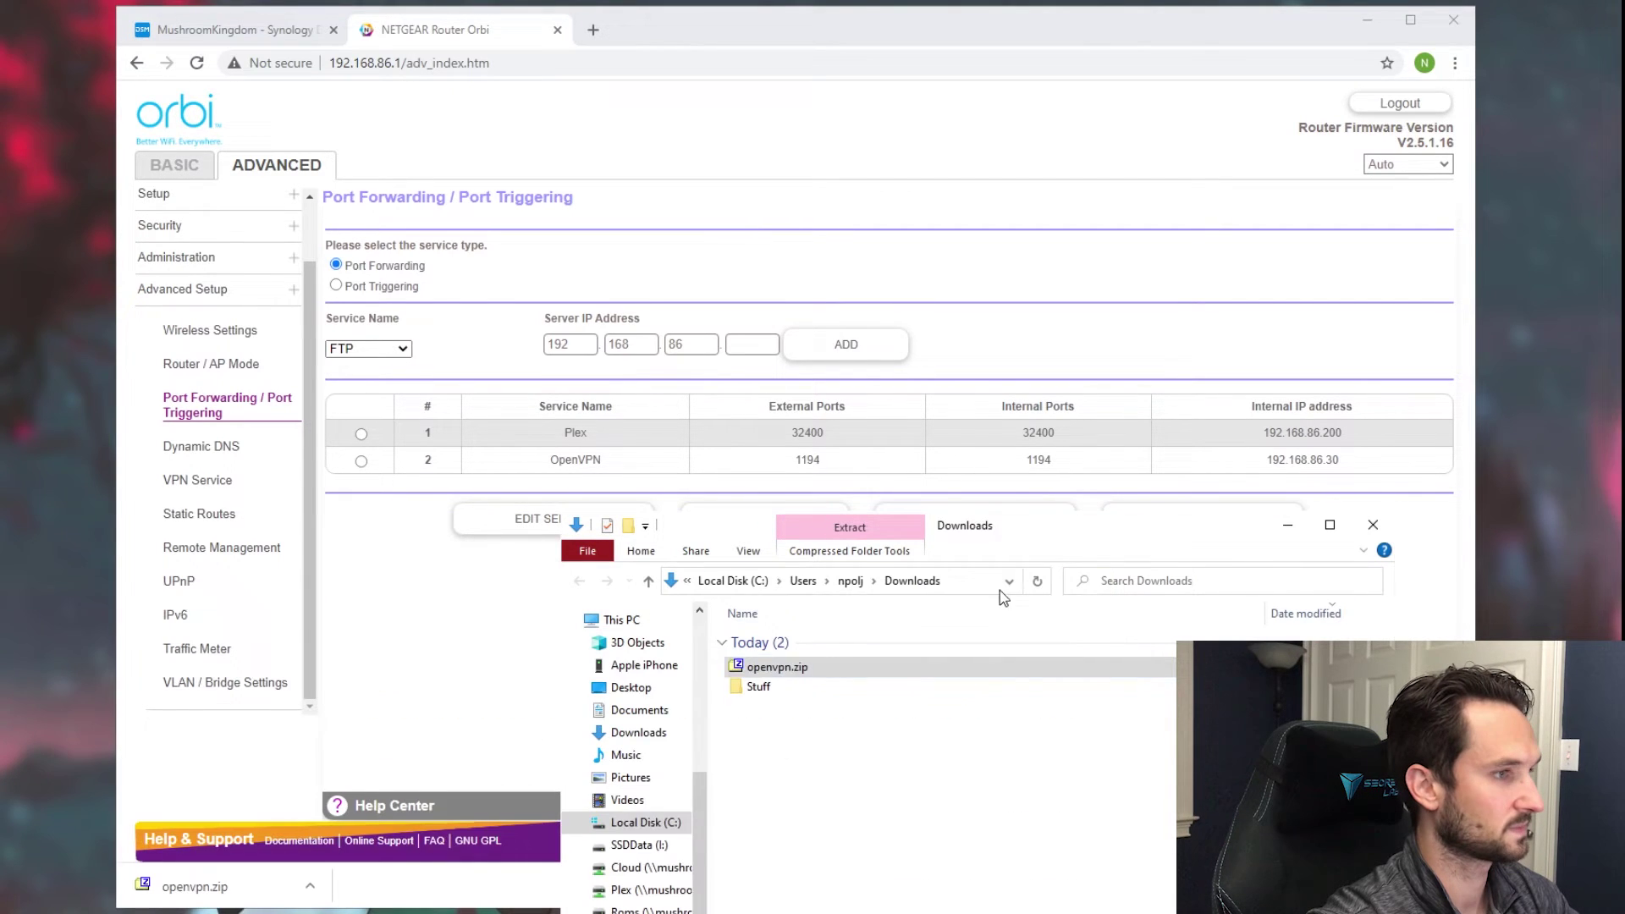
{"action": "right_click", "coordinate": [779, 668]}
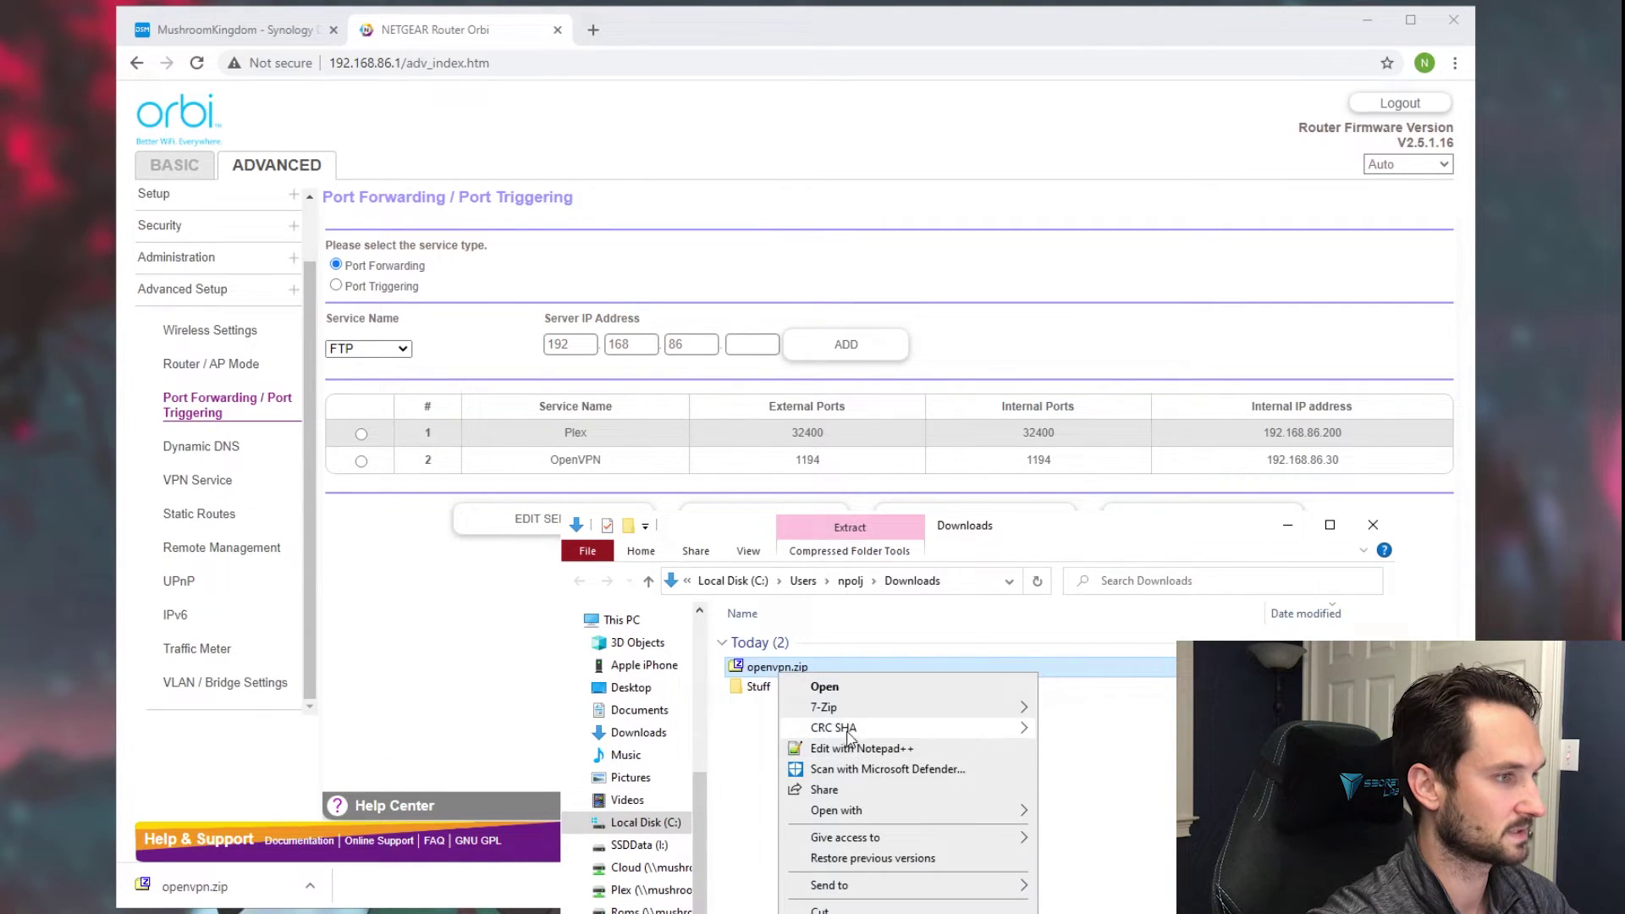
{"action": "mouse_move", "coordinate": [878, 714]}
{"action": "left_click", "coordinate": [1088, 745]}
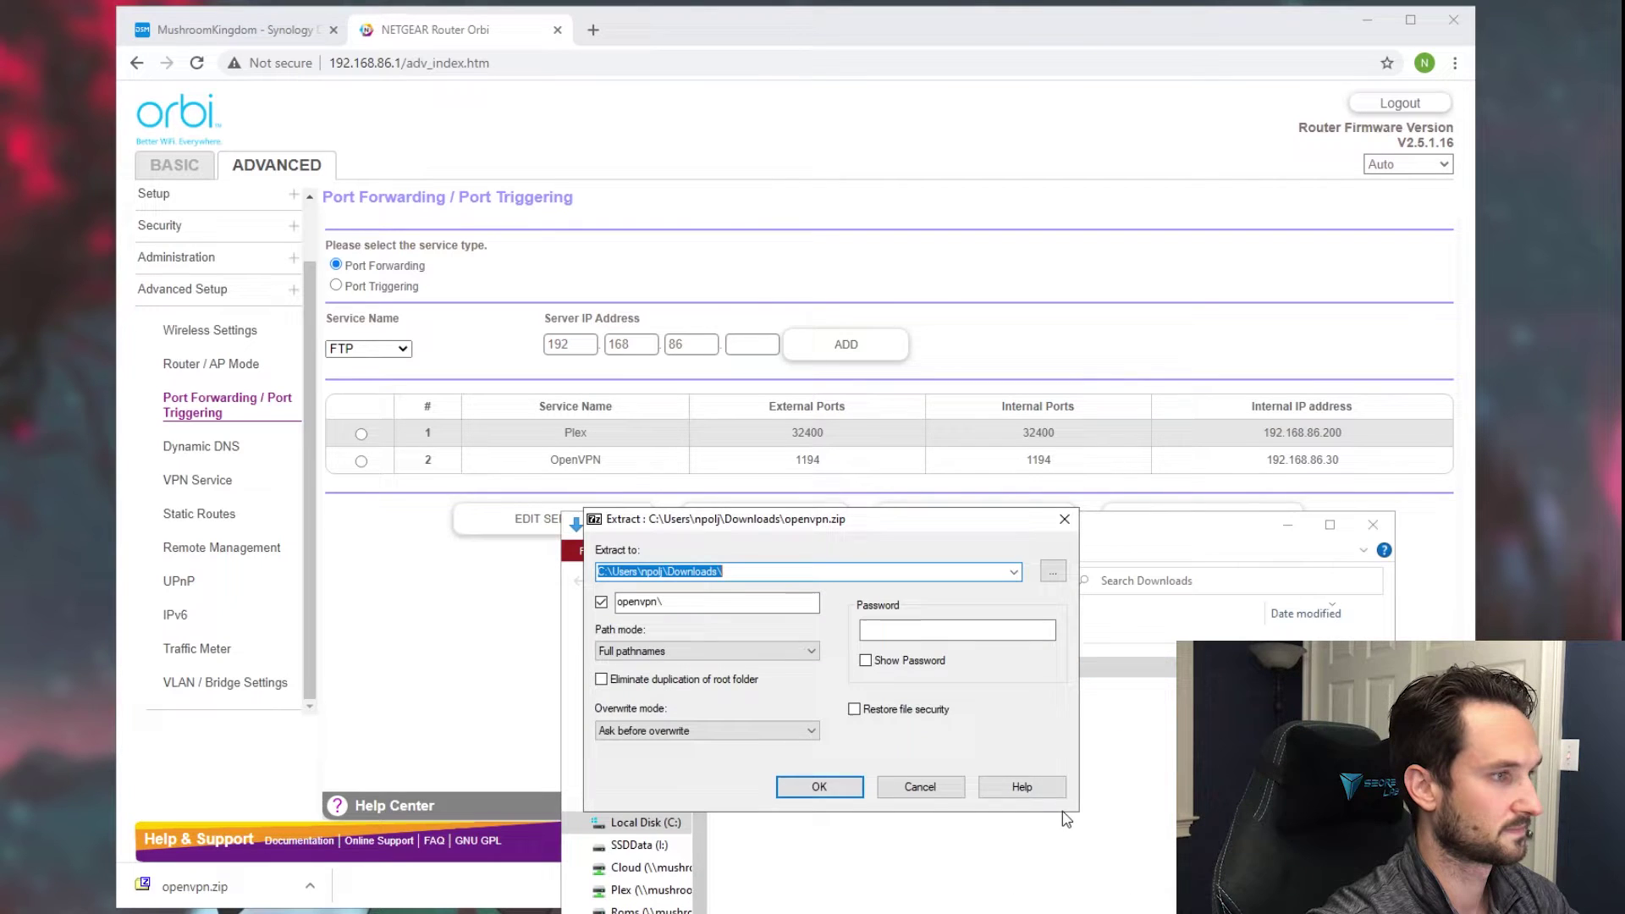
{"action": "left_click", "coordinate": [819, 787]}
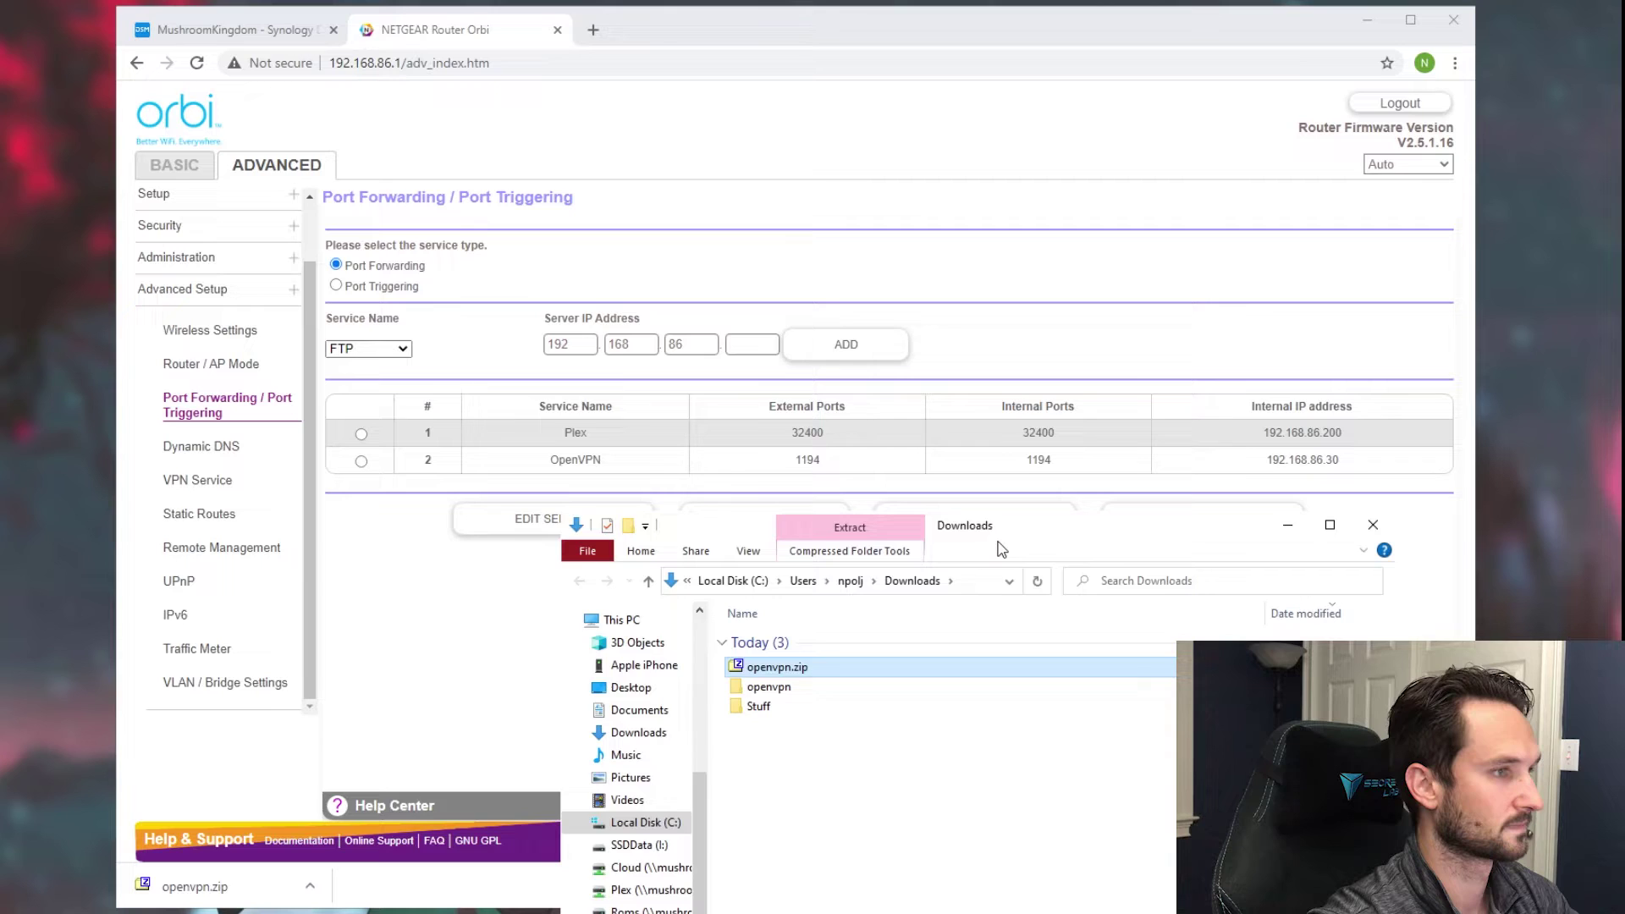
Step: Open VPNConfig.ovpn from the extracted openvpn folder in Notepad++
{"action": "left_click_drag", "start_coordinate": [1003, 543], "coordinate": [774, 211]}
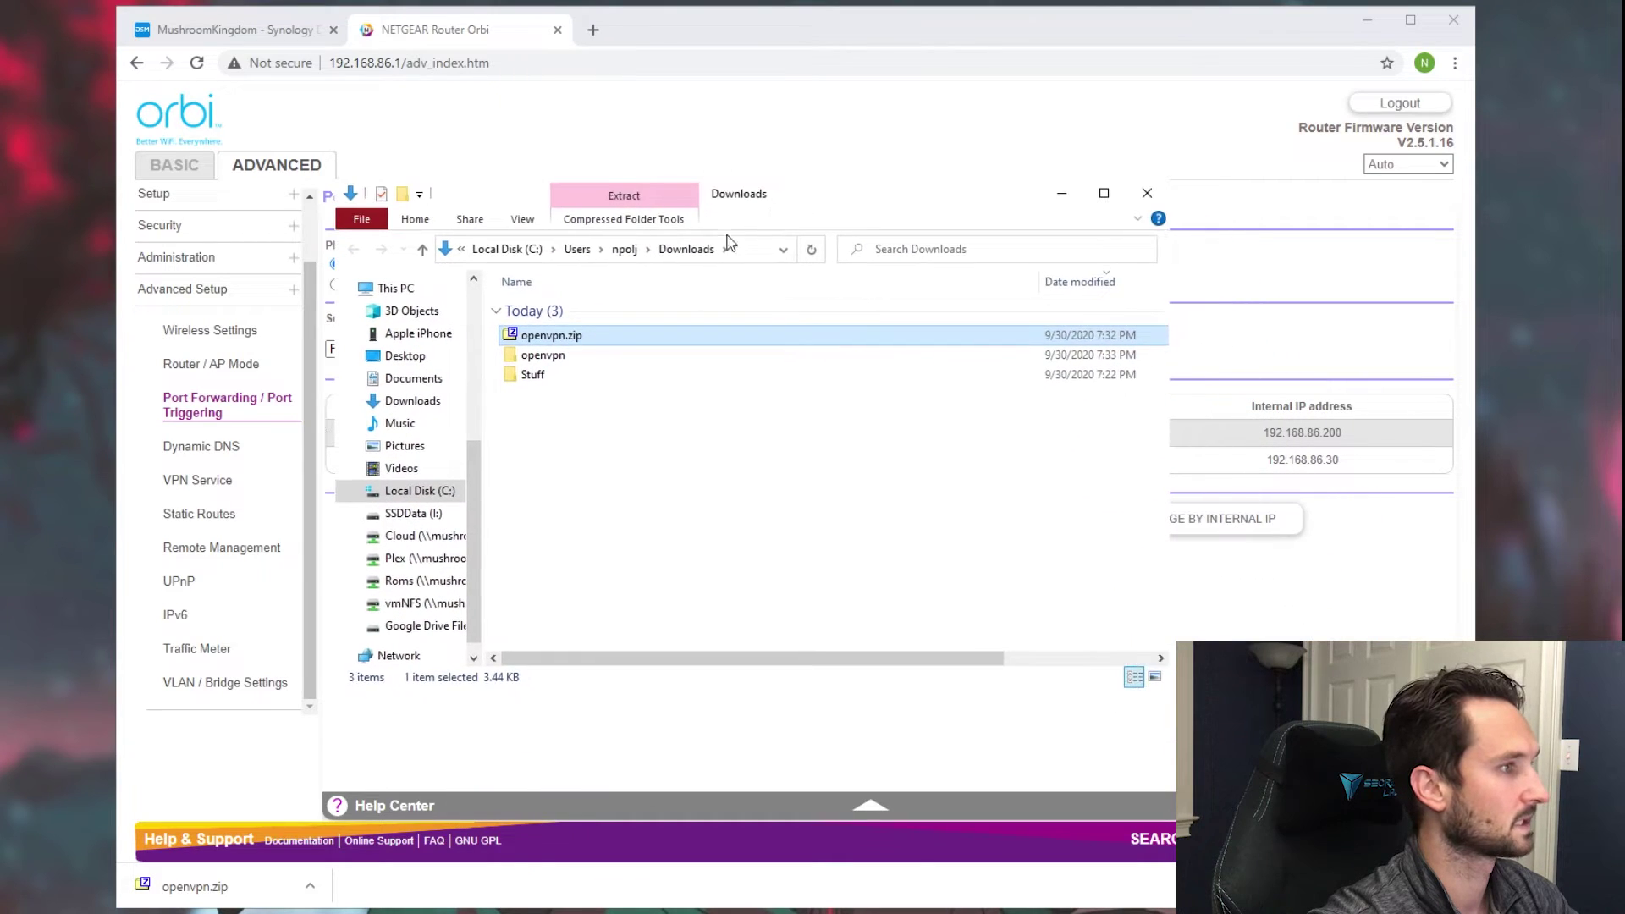
{"action": "double_click", "coordinate": [556, 356]}
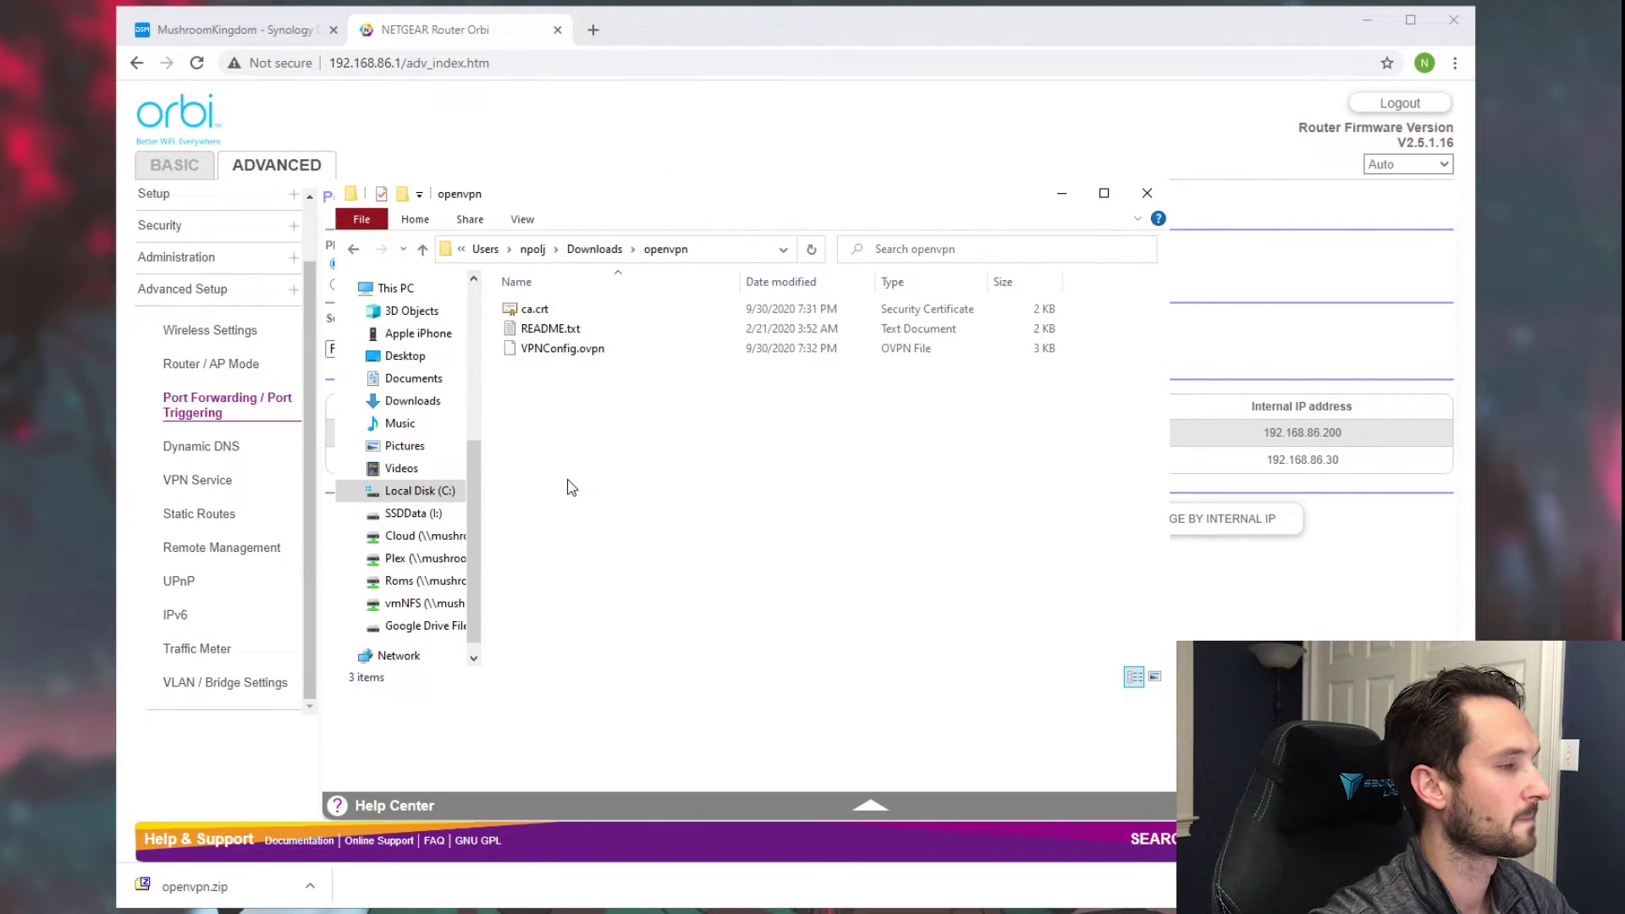
{"action": "left_click", "coordinate": [549, 351]}
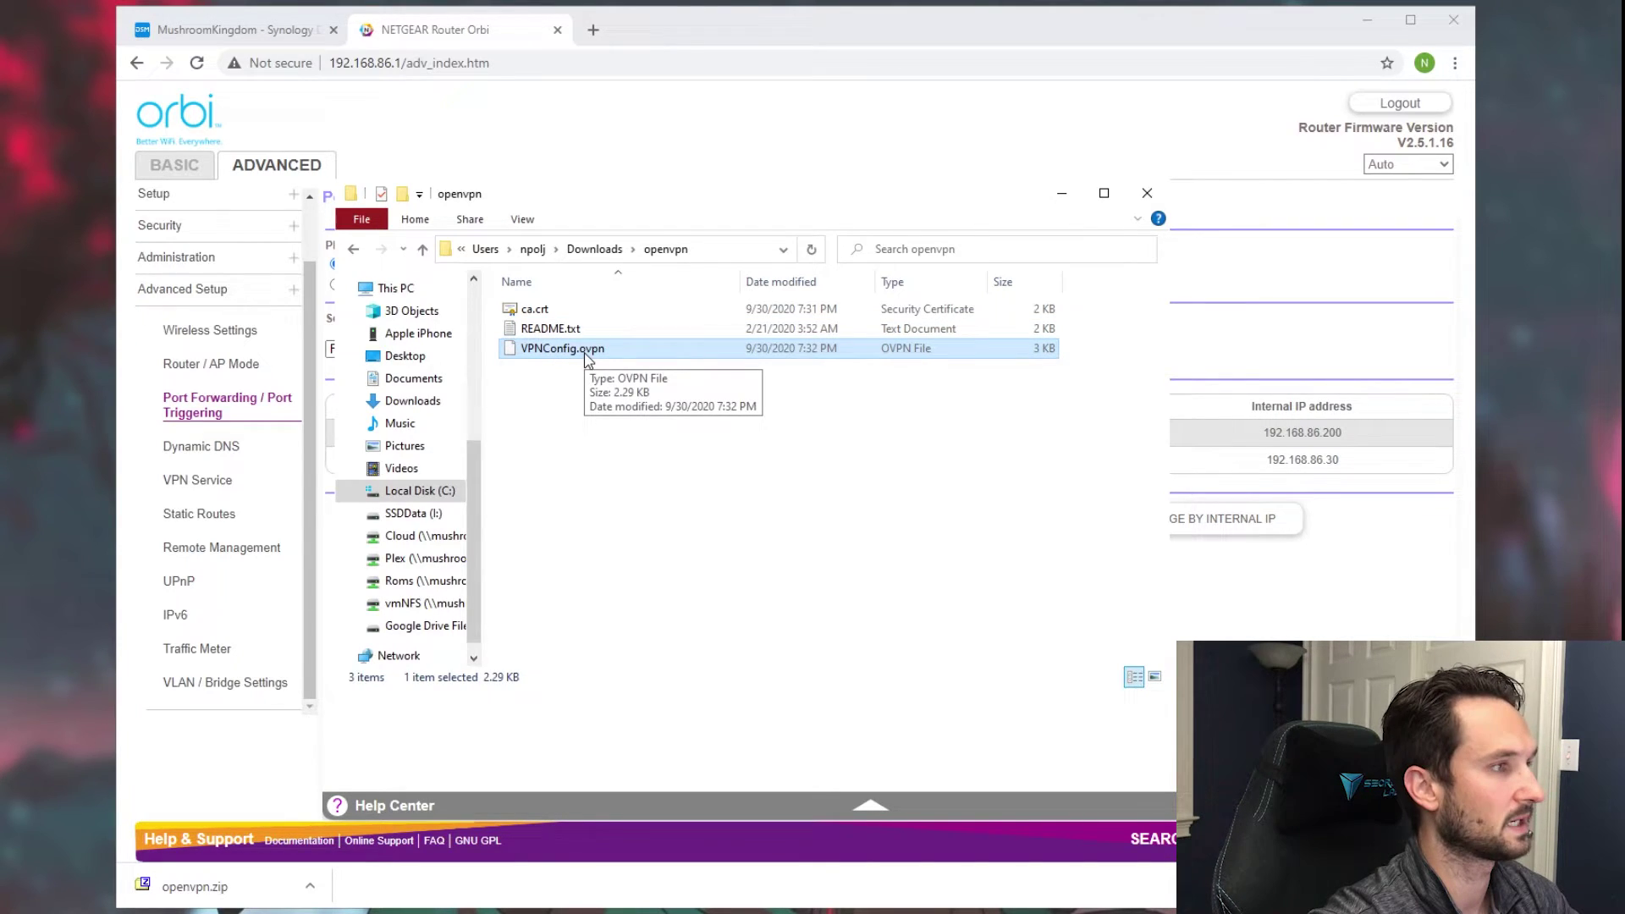
{"action": "right_click", "coordinate": [587, 359]}
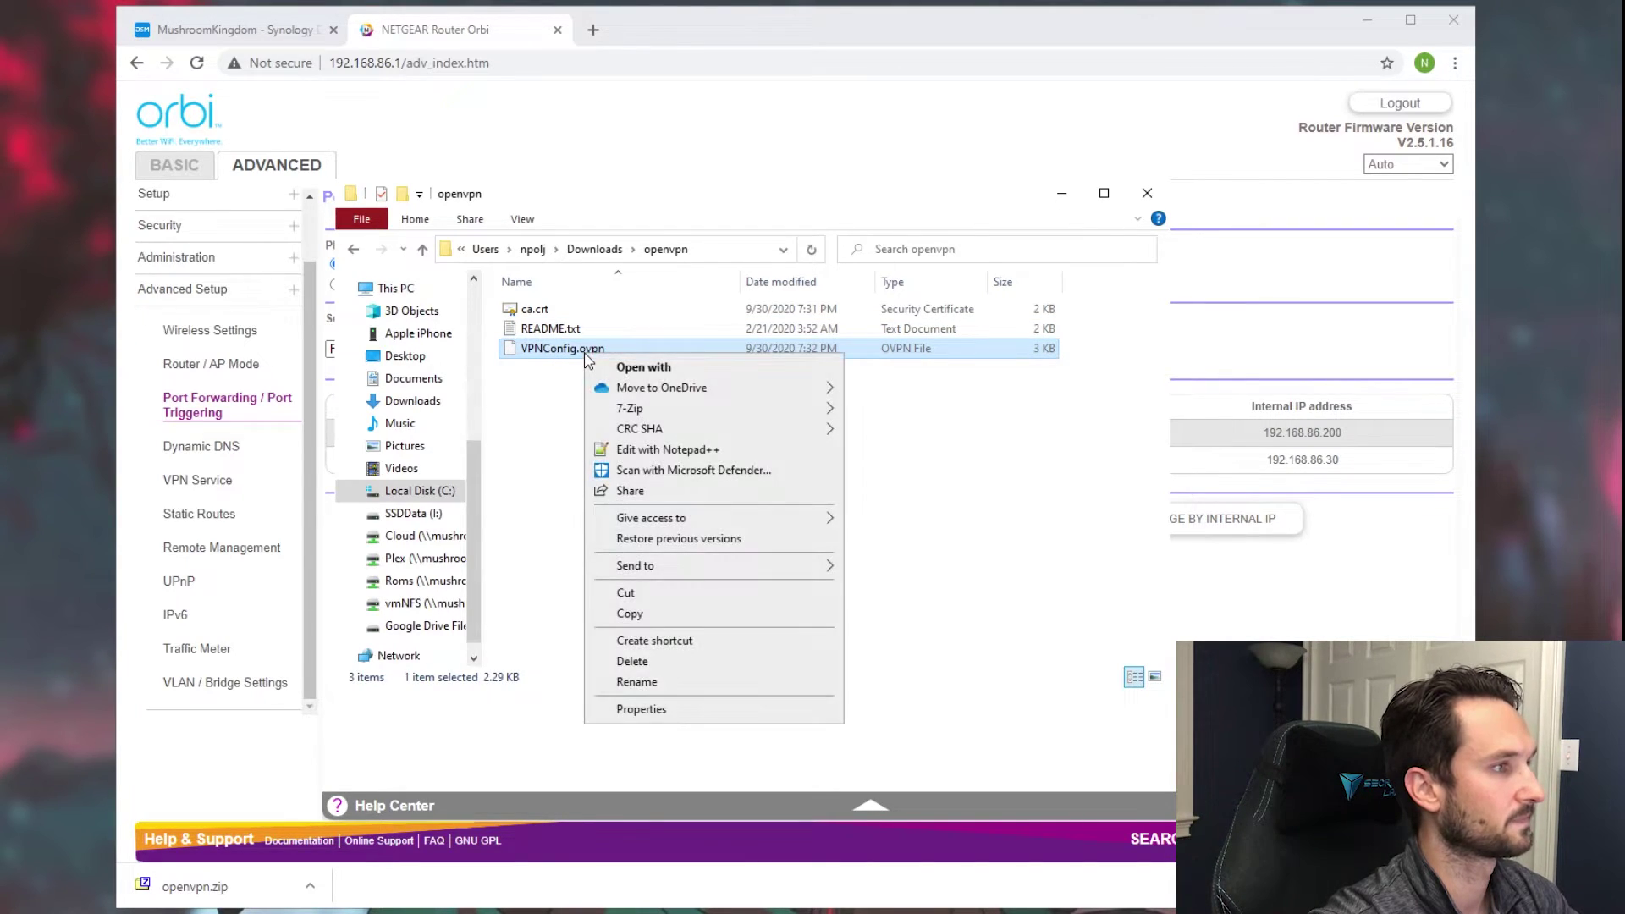
{"action": "left_click", "coordinate": [647, 449]}
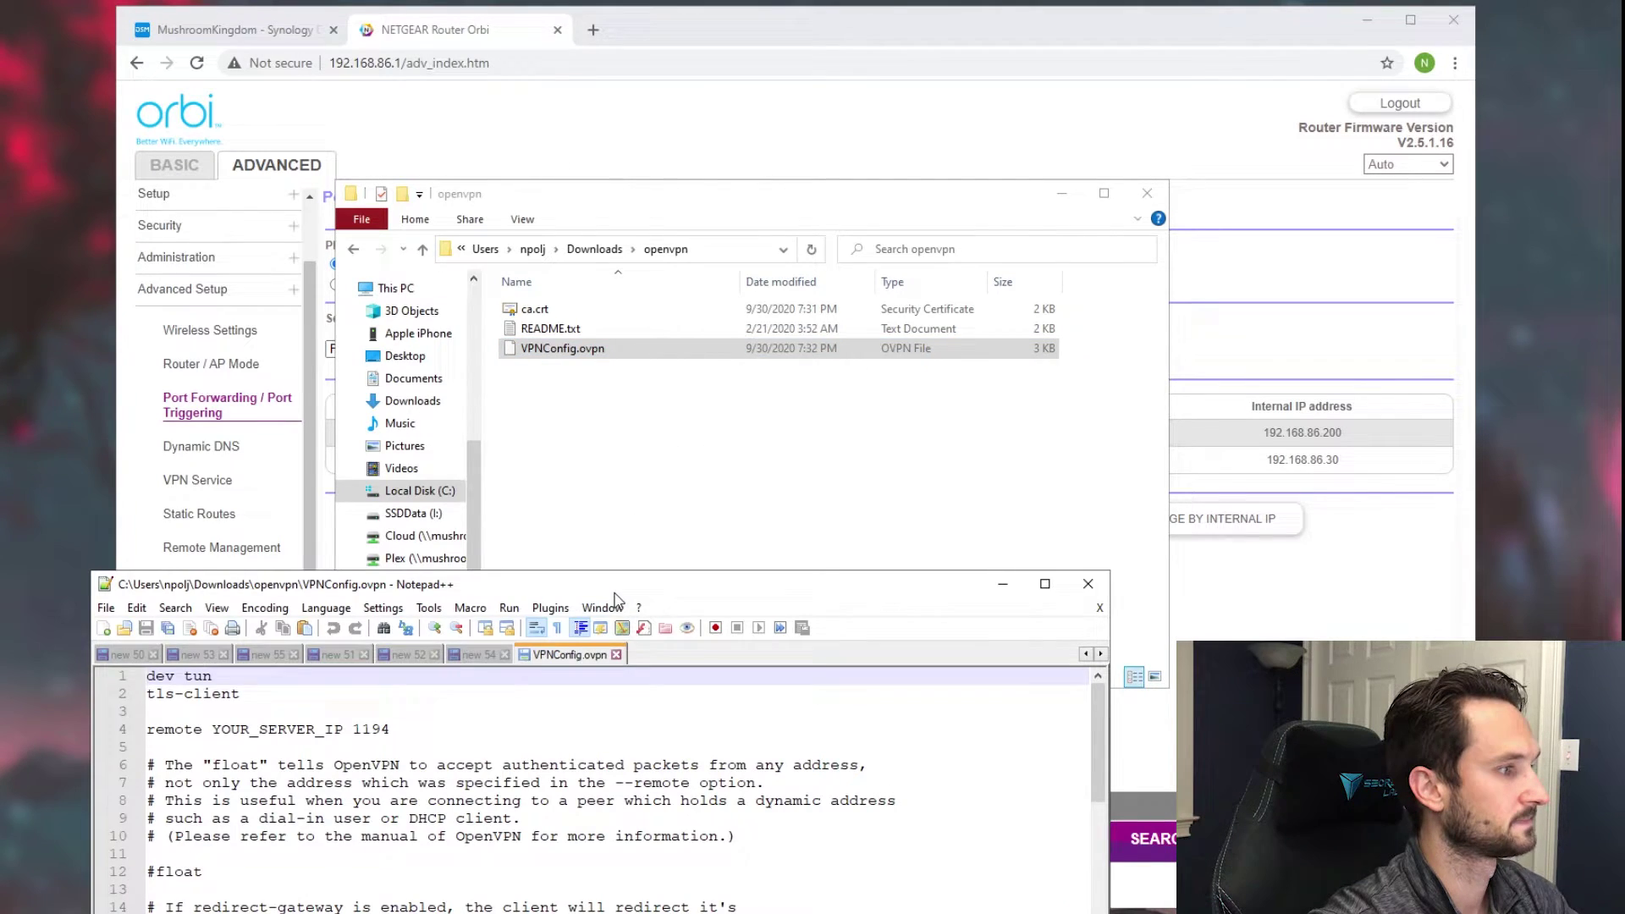
Step: Bring the Notepad++ window into view and zoom in on VPNConfig.ovpn's text
{"action": "left_click_drag", "start_coordinate": [616, 592], "coordinate": [806, 144]}
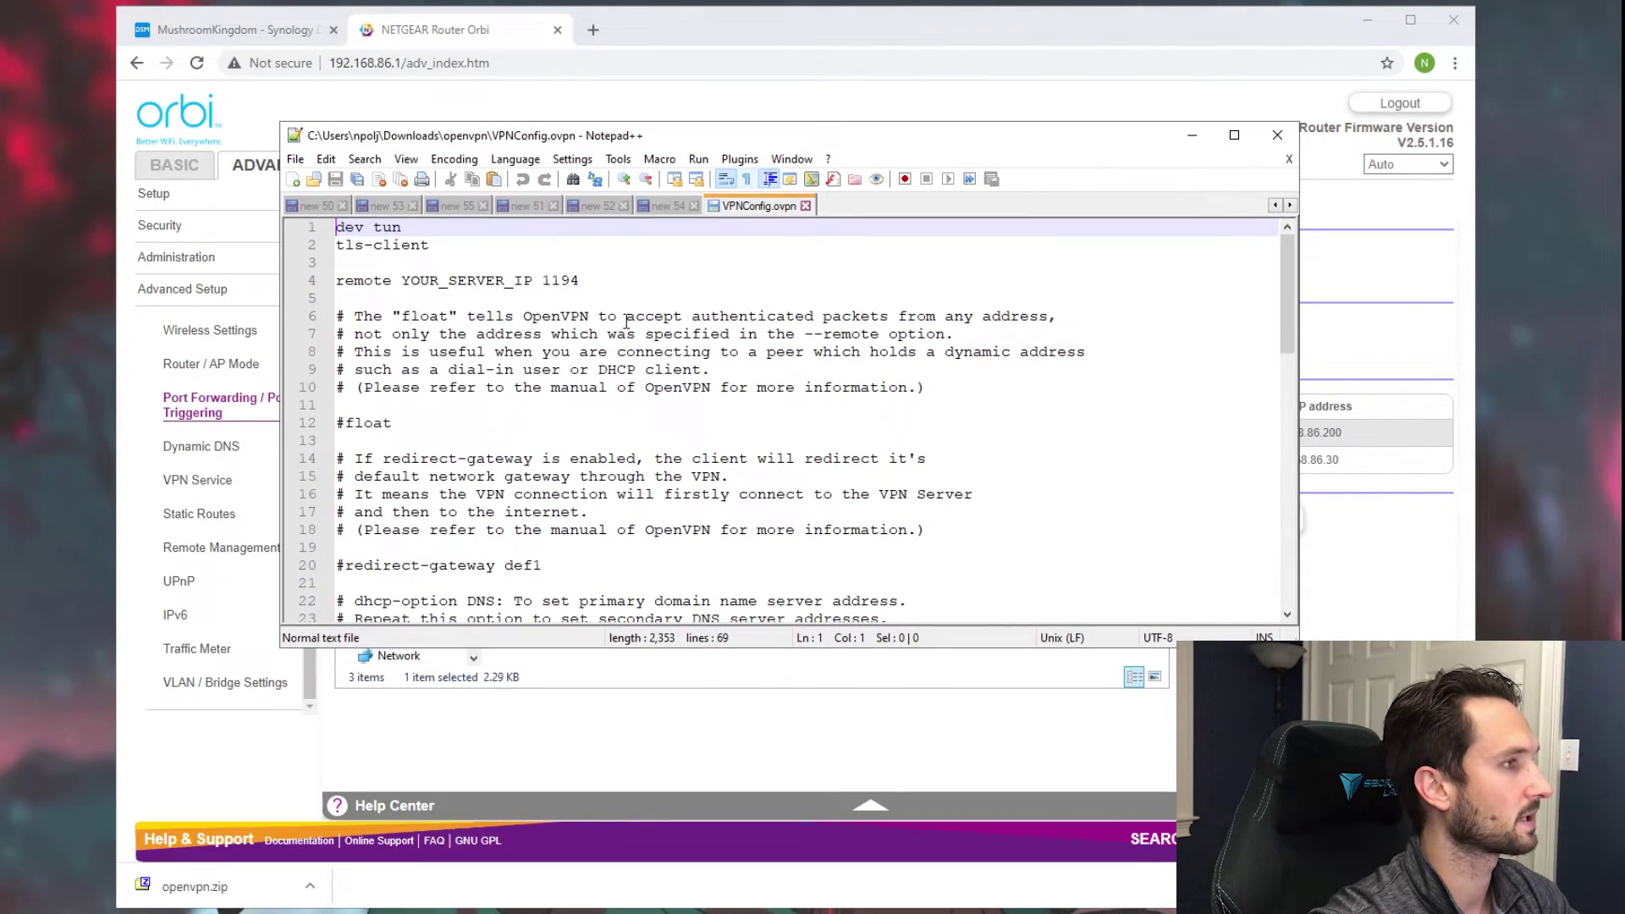
{"action": "left_click", "coordinate": [633, 180]}
{"action": "left_click", "coordinate": [633, 179]}
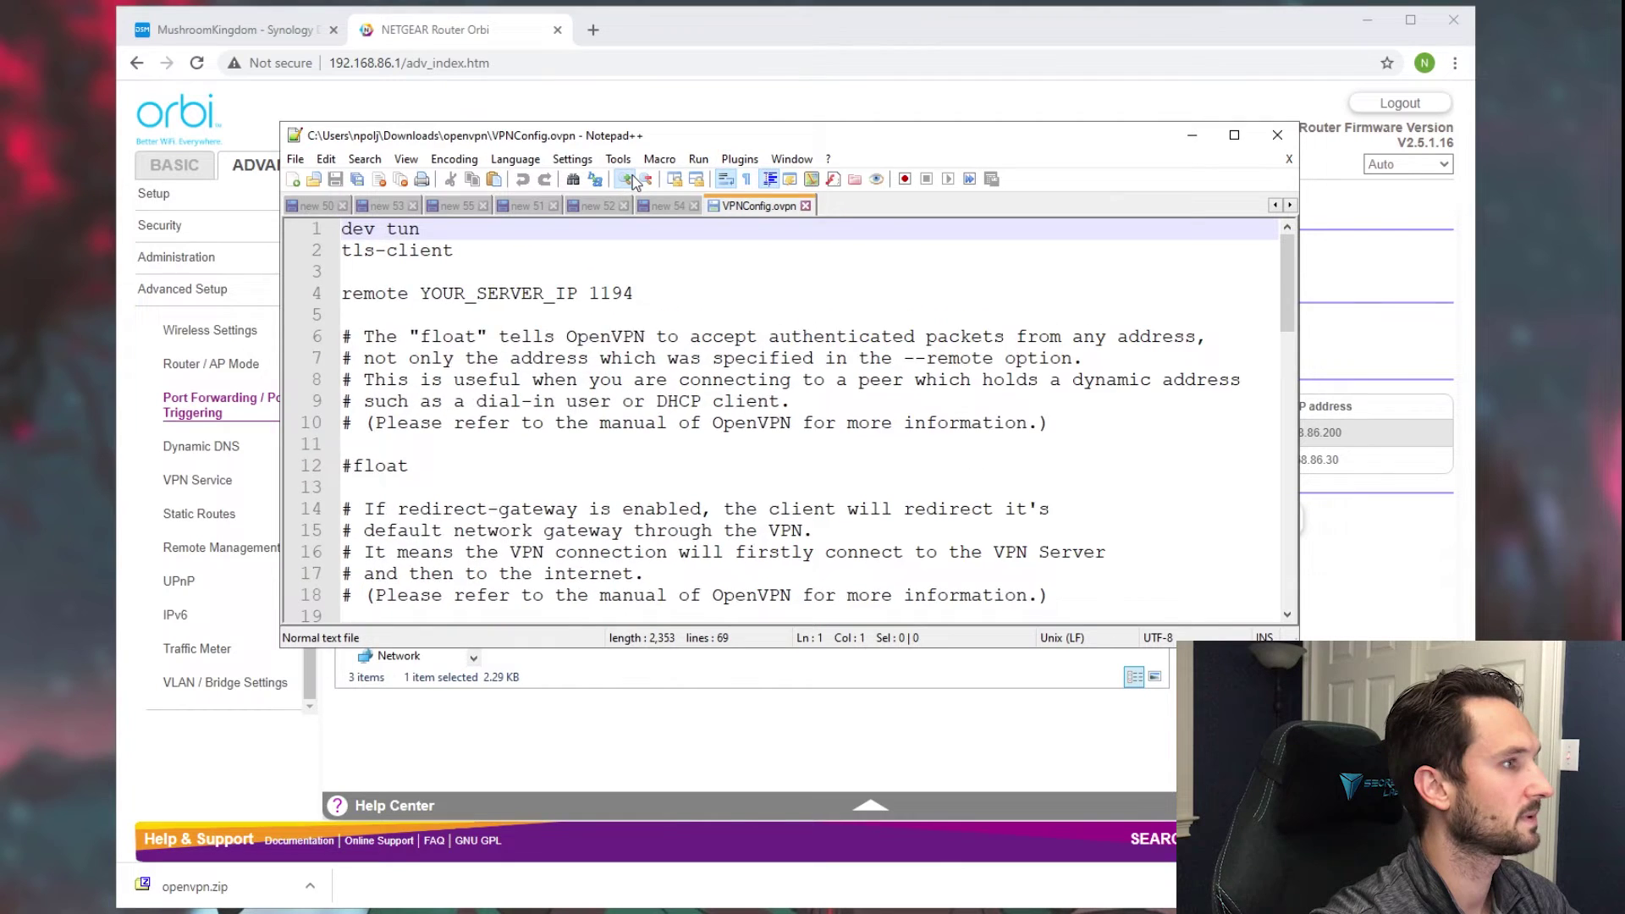
{"action": "left_click", "coordinate": [632, 179]}
{"action": "left_click", "coordinate": [633, 180]}
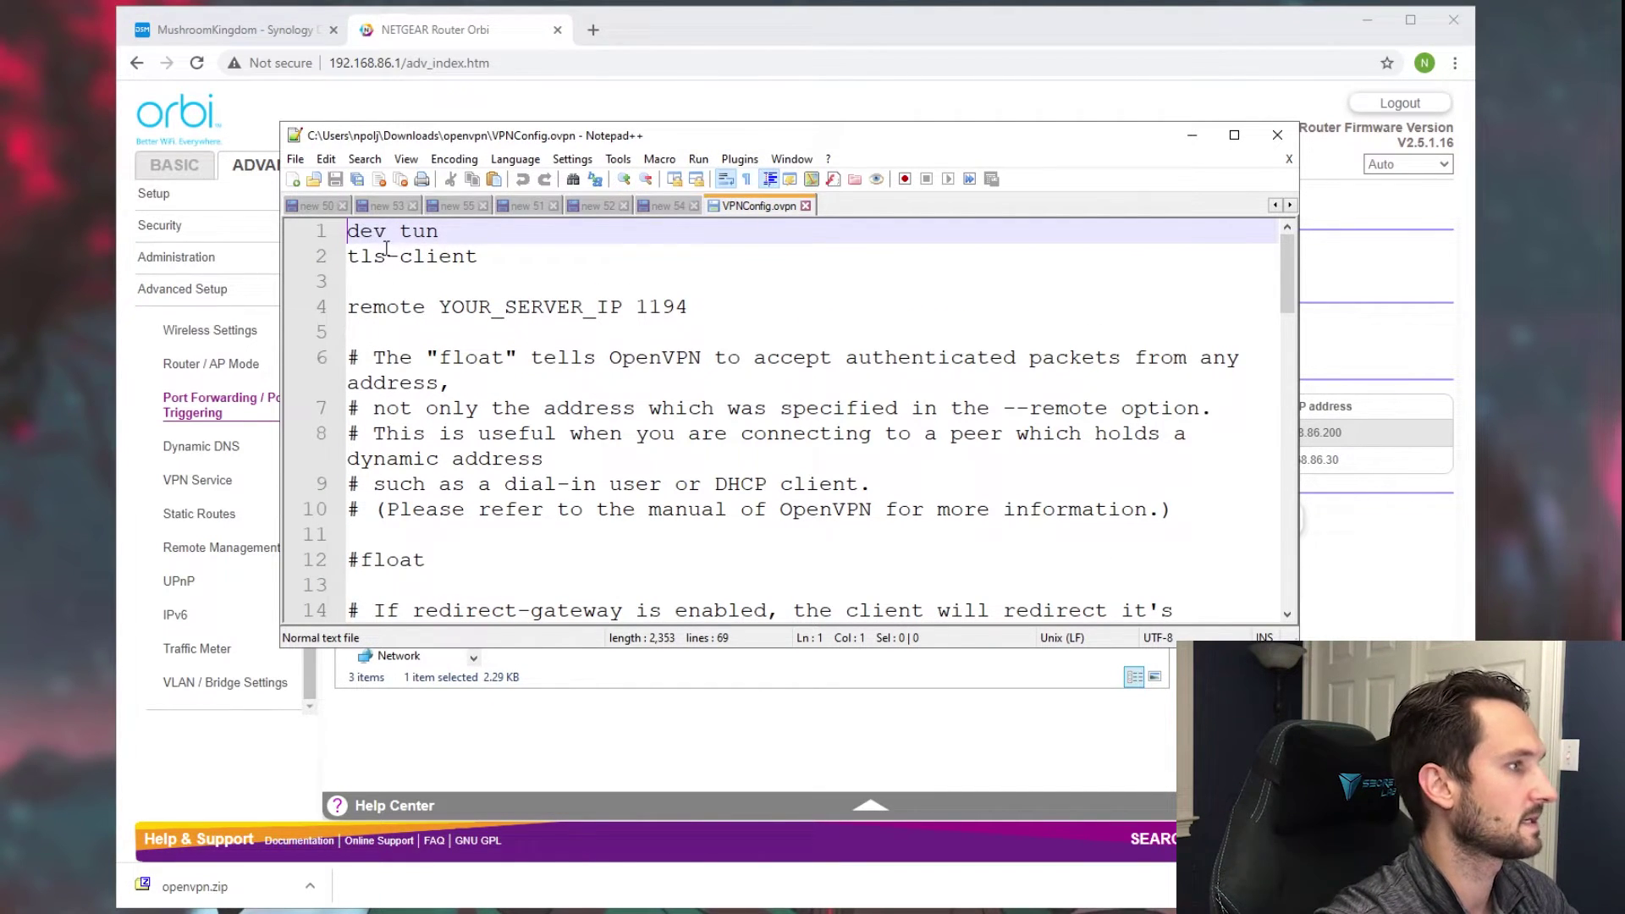
{"action": "scroll", "coordinate": [500, 322], "scroll_direction": "down", "scroll_amount": 7}
{"action": "scroll", "coordinate": [514, 372], "scroll_direction": "down", "scroll_amount": 2}
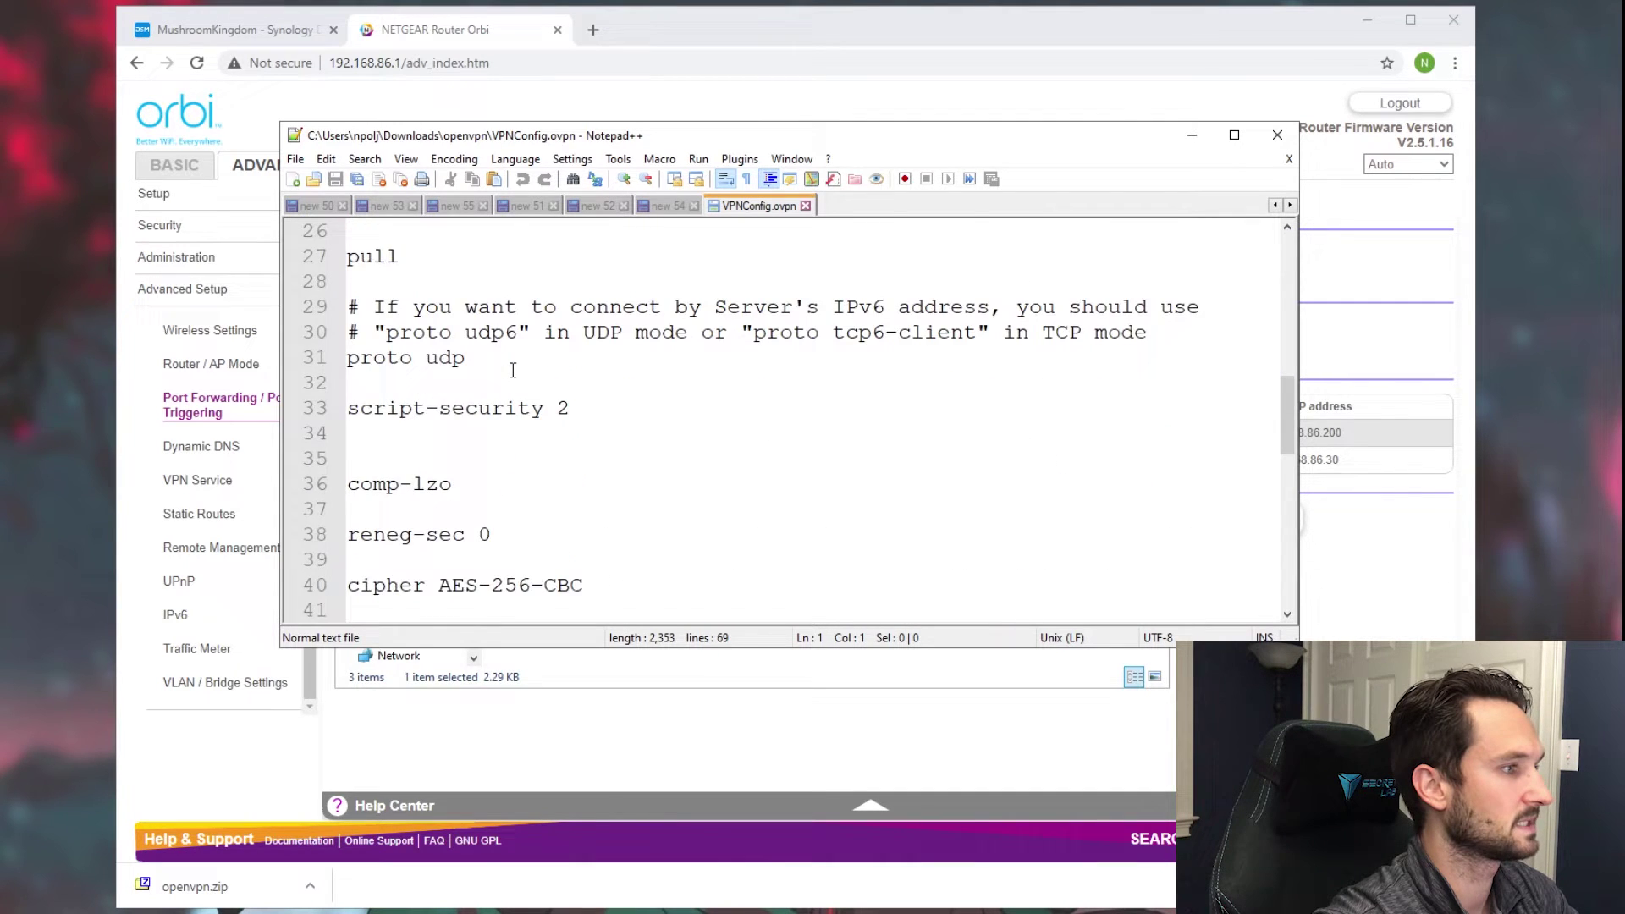
{"action": "scroll", "coordinate": [508, 364], "scroll_direction": "up", "scroll_amount": 10}
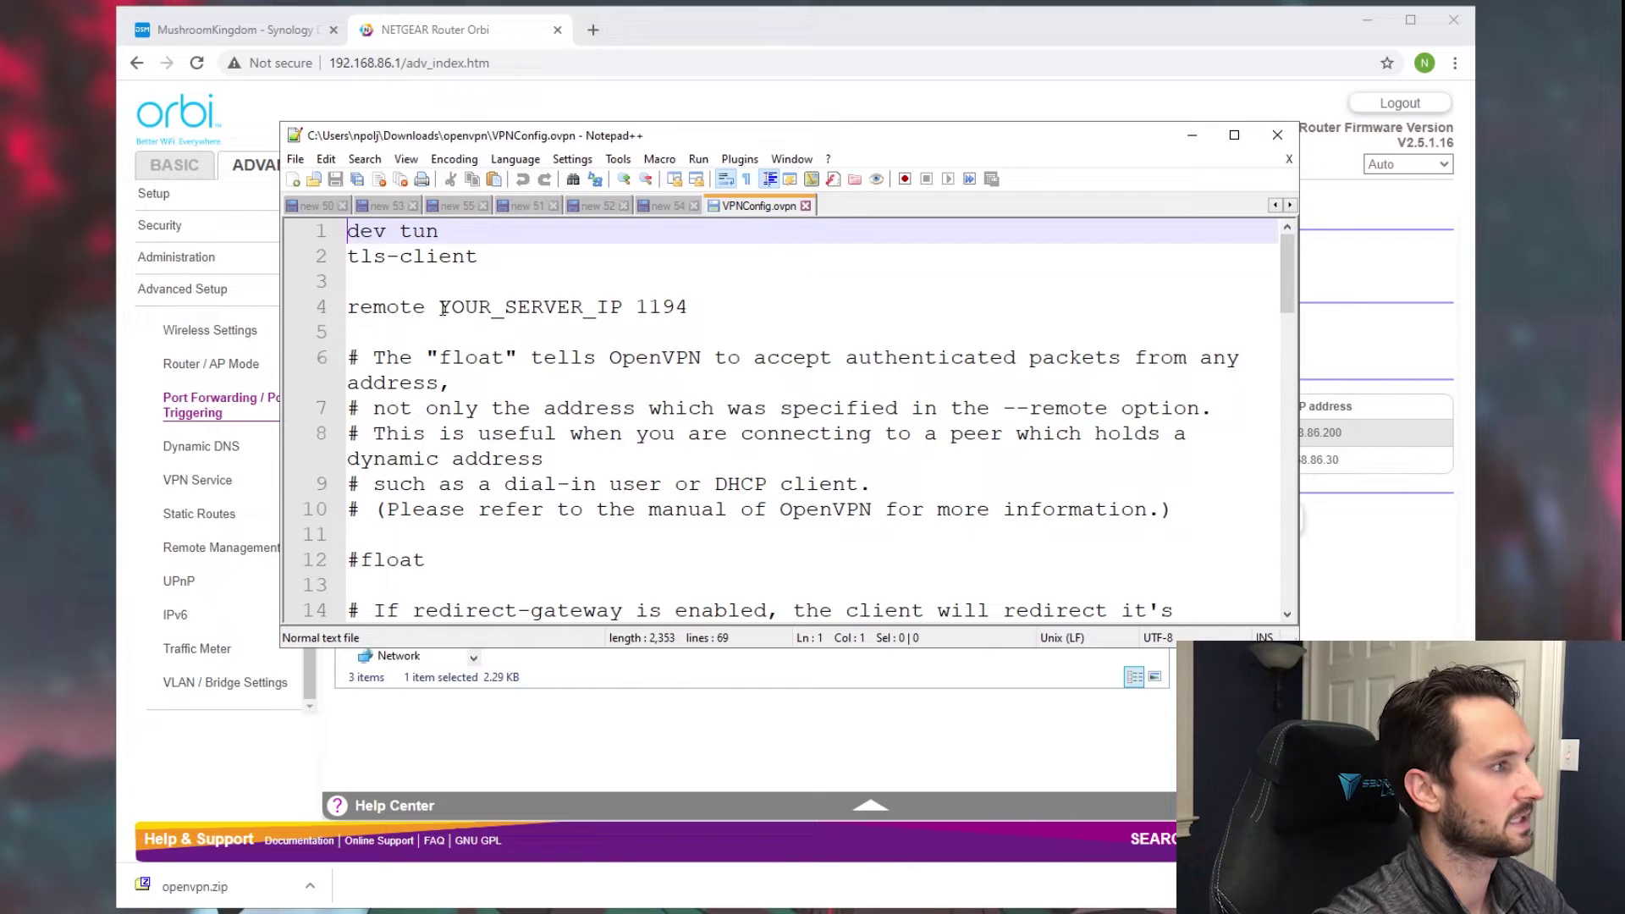
Step: Replace the YOUR_SERVER_IP placeholder on line 4 with 1.1.1.1
{"action": "left_click_drag", "start_coordinate": [440, 308], "coordinate": [624, 305]}
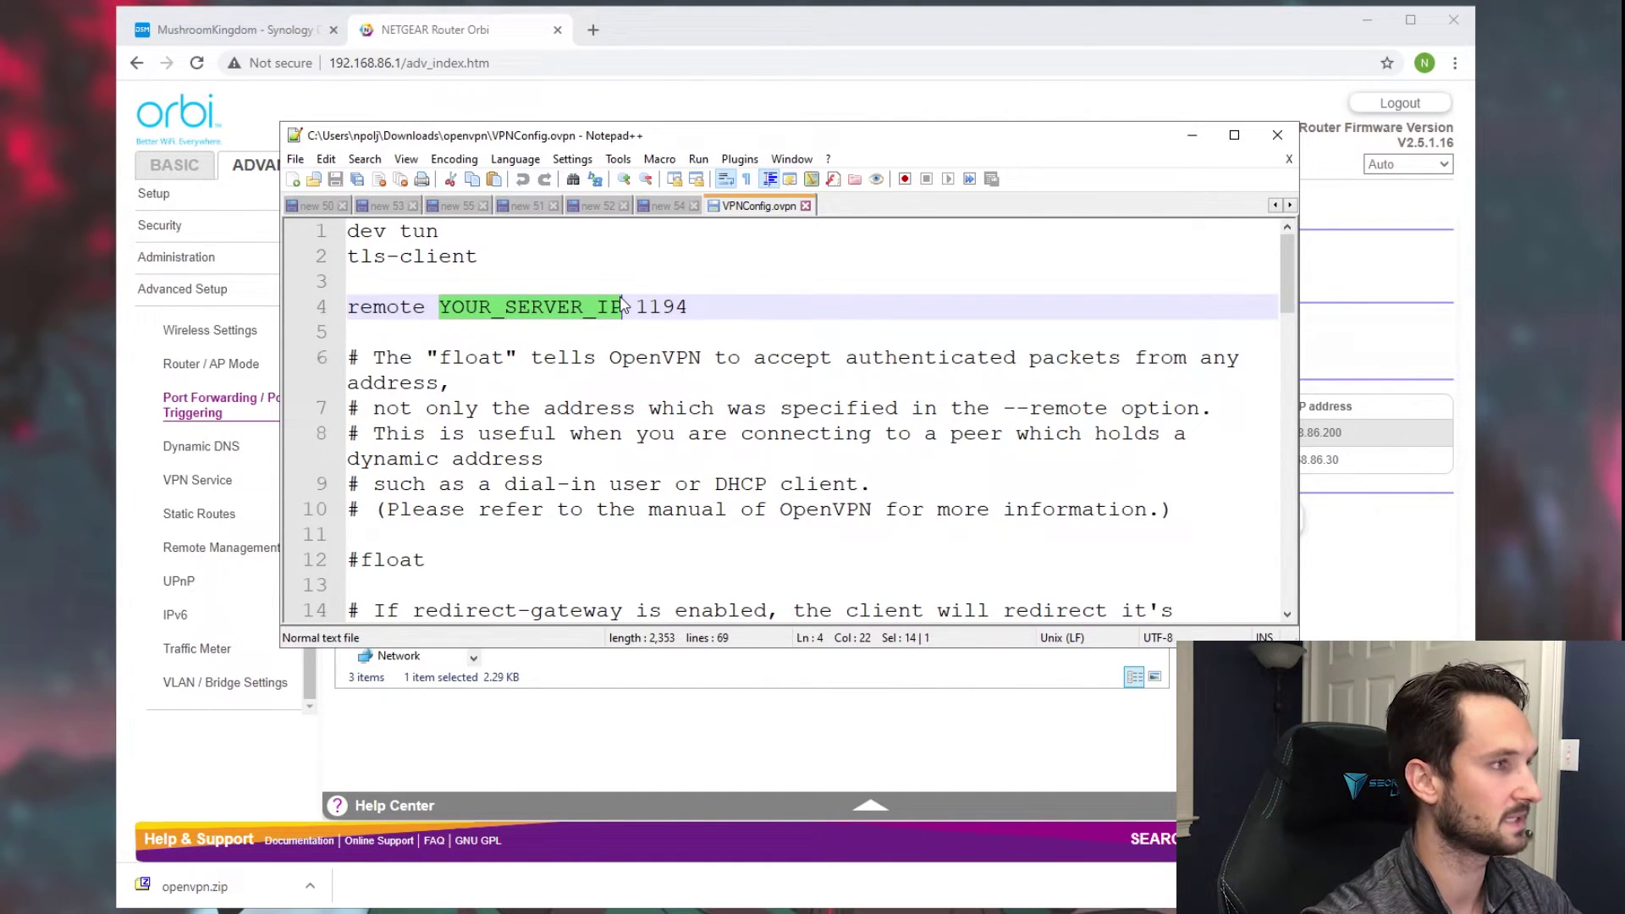
{"action": "key", "text": "Delete"}
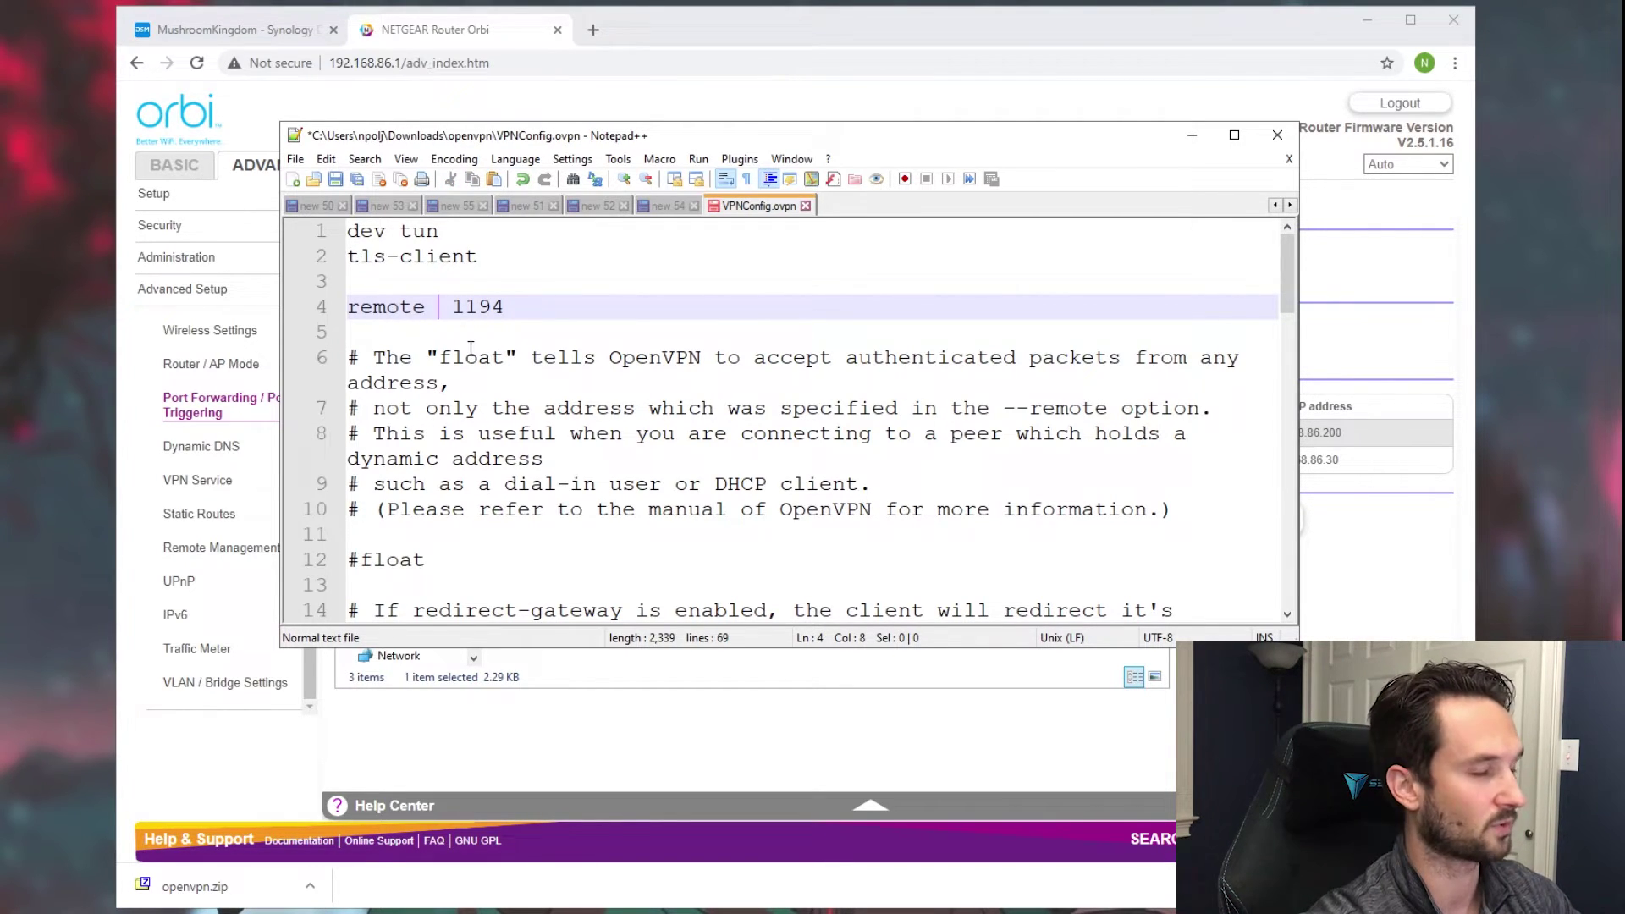
{"action": "type", "text": "1.1.1.1"}
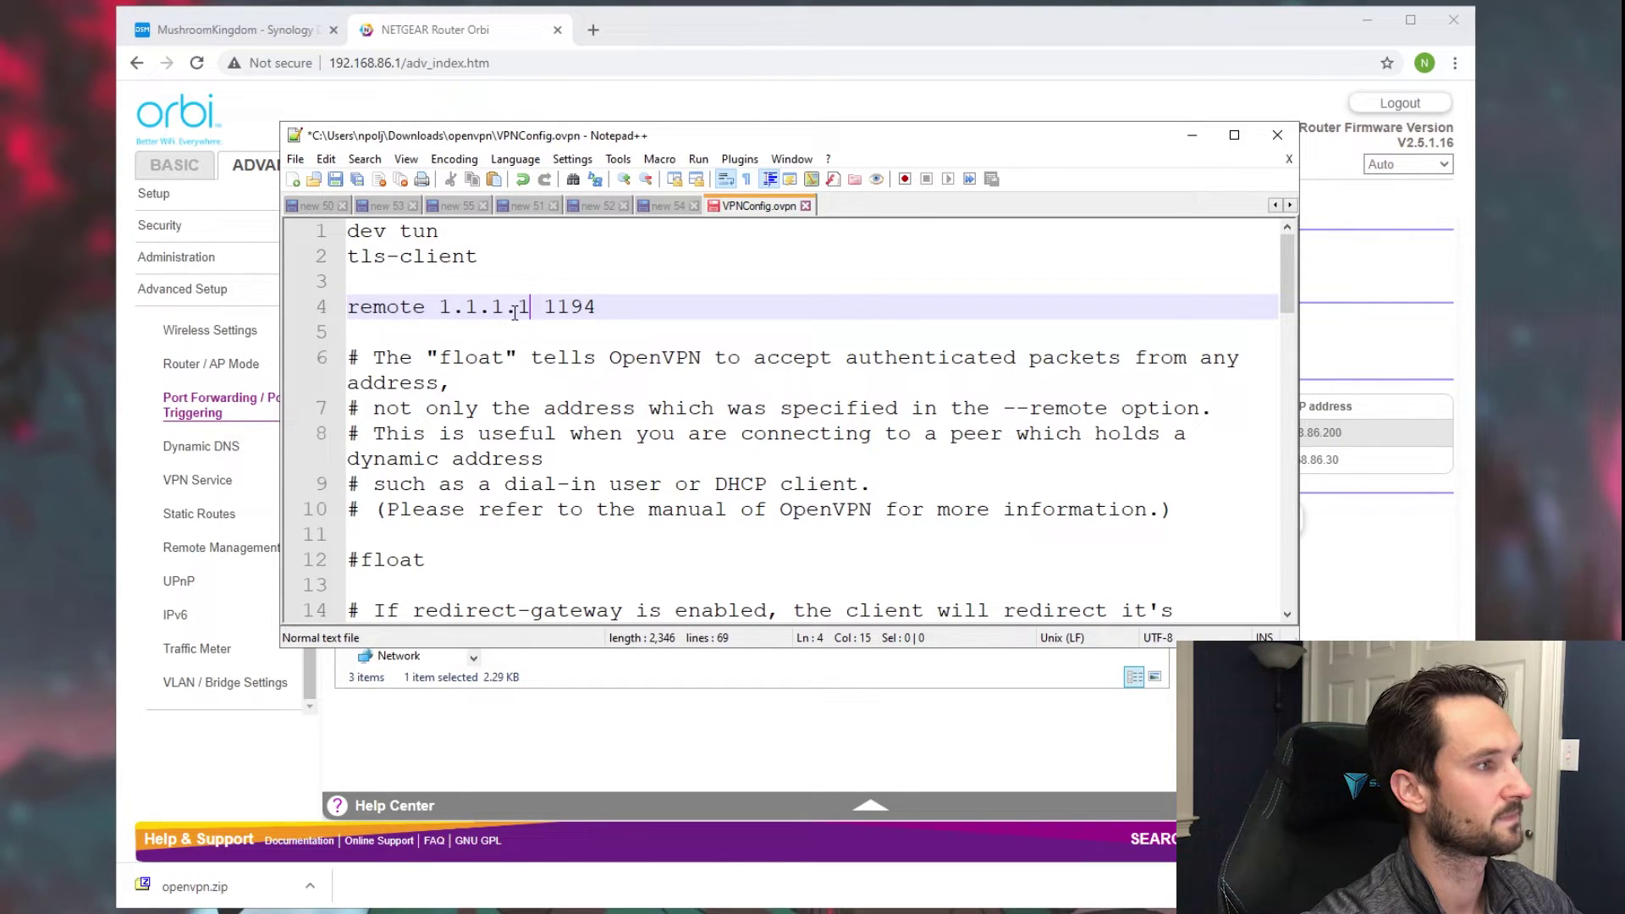
{"action": "left_click", "coordinate": [558, 304]}
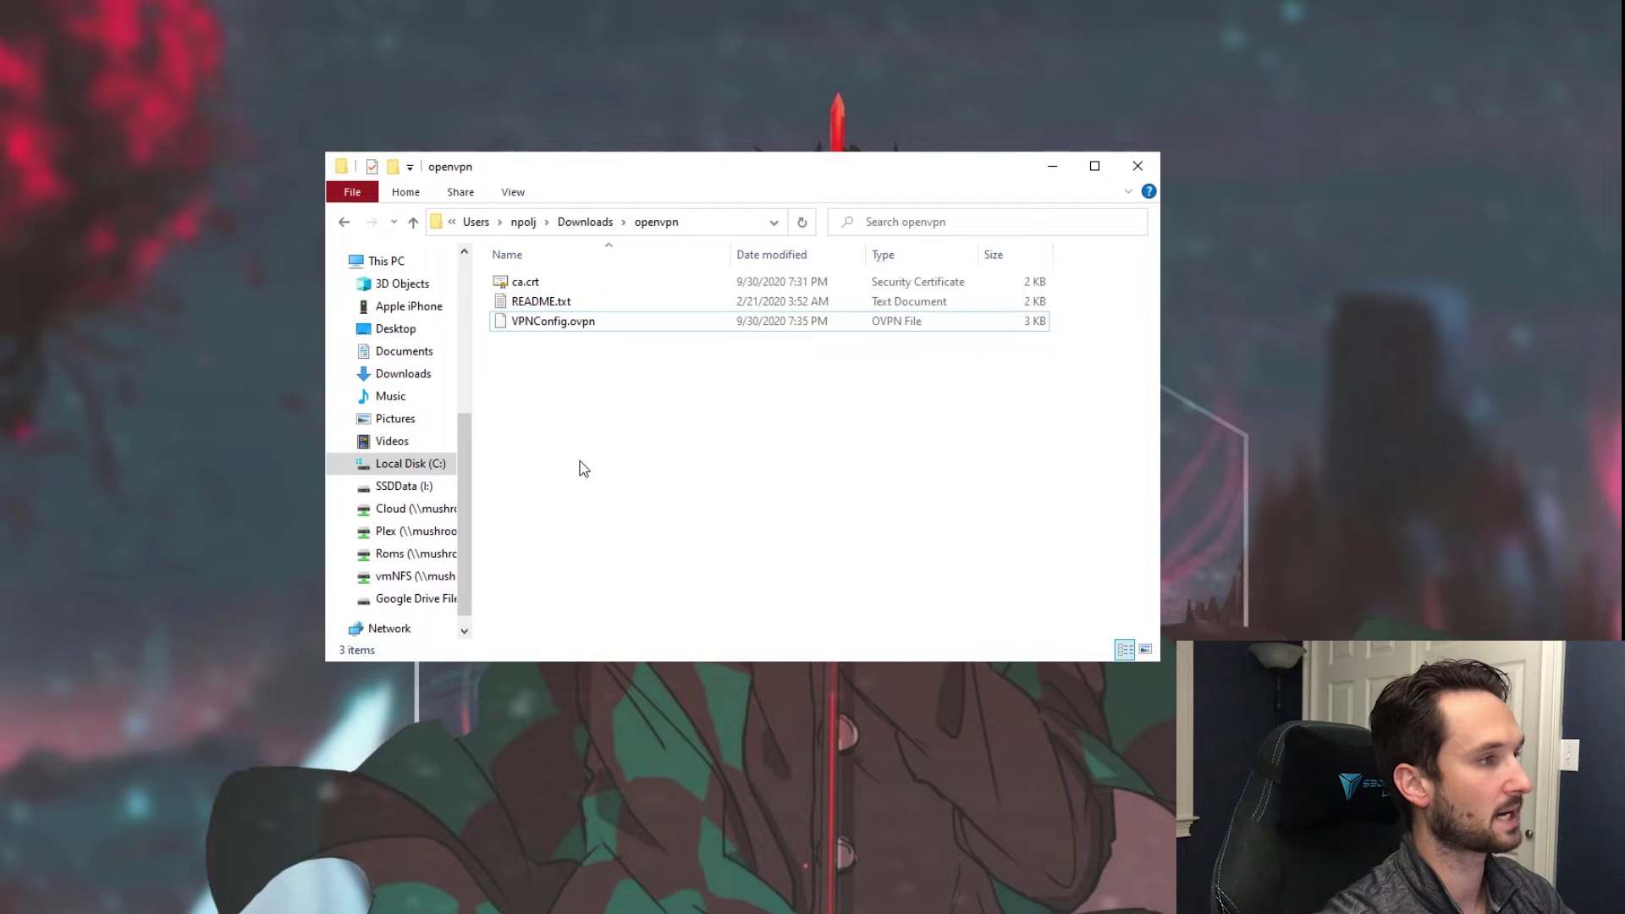
Step: Select the edited VPNConfig.ovpn, then download OpenVPN Connect from the App Store onto the iPhone
{"action": "left_click", "coordinate": [583, 328]}
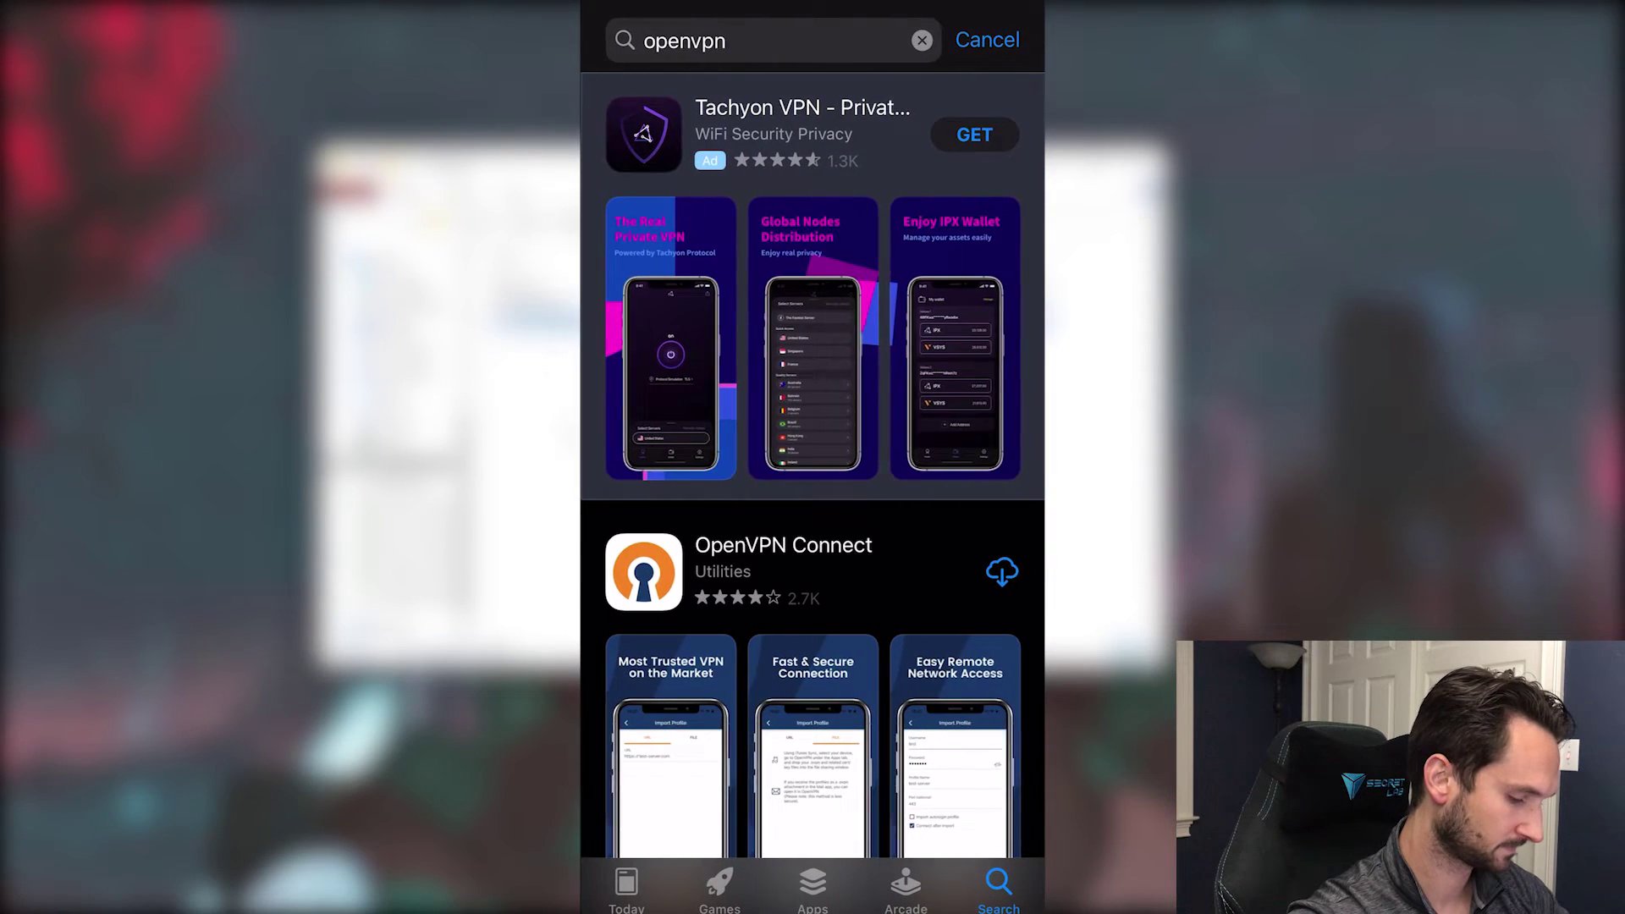
{"action": "scroll", "coordinate": [813, 465], "scroll_direction": "down", "scroll_amount": 3}
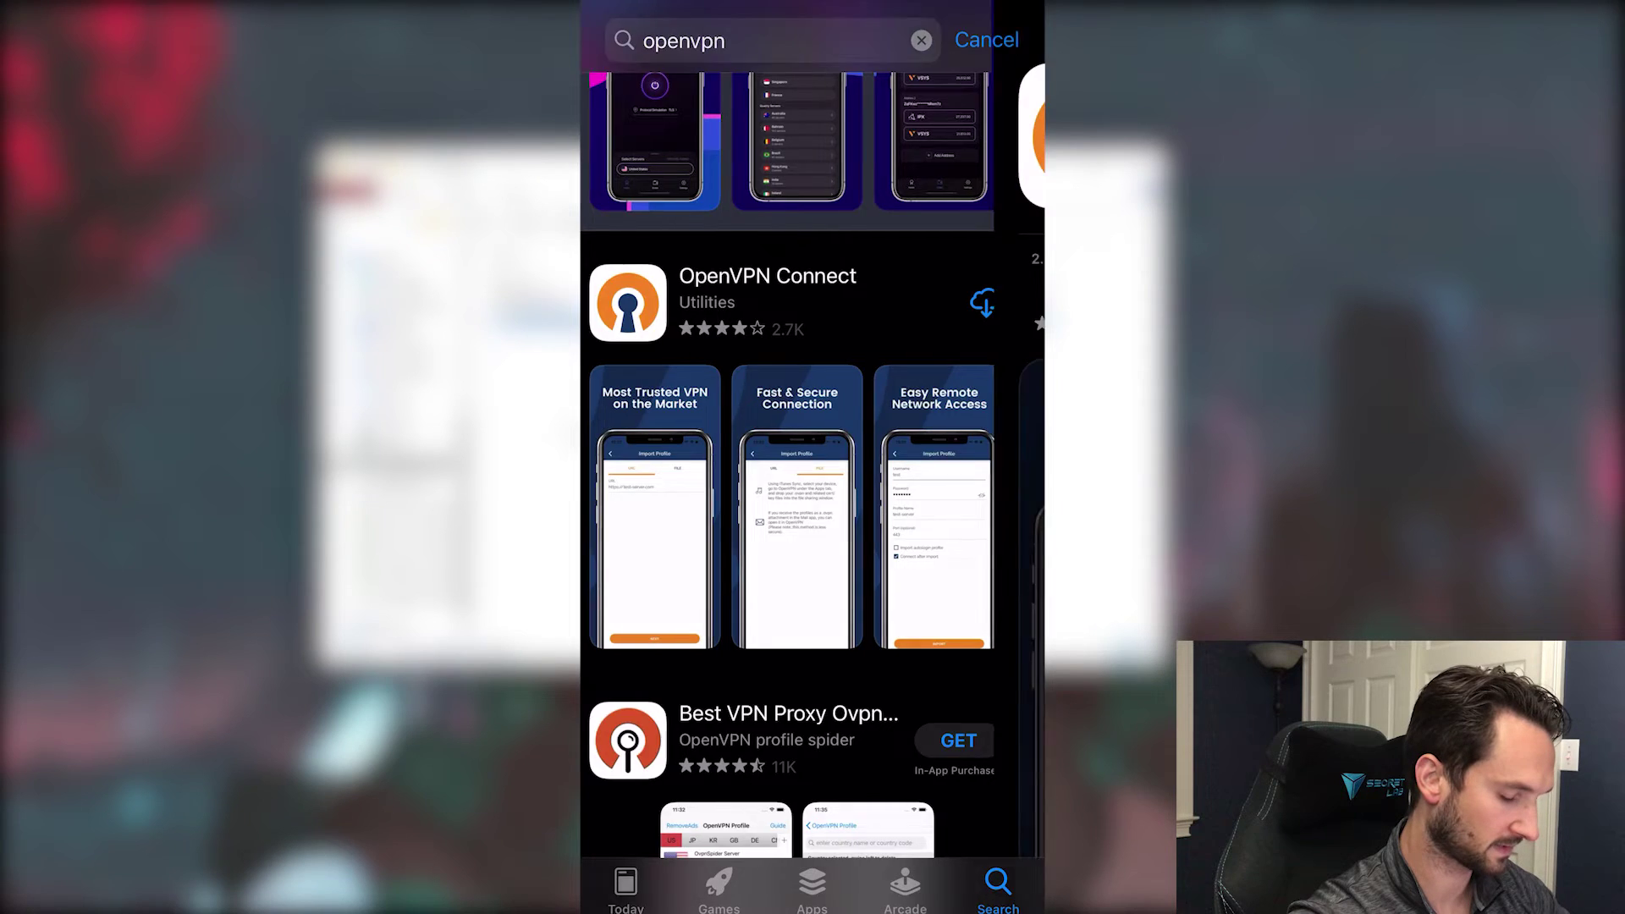
{"action": "left_click", "coordinate": [783, 302]}
{"action": "left_click", "coordinate": [788, 191]}
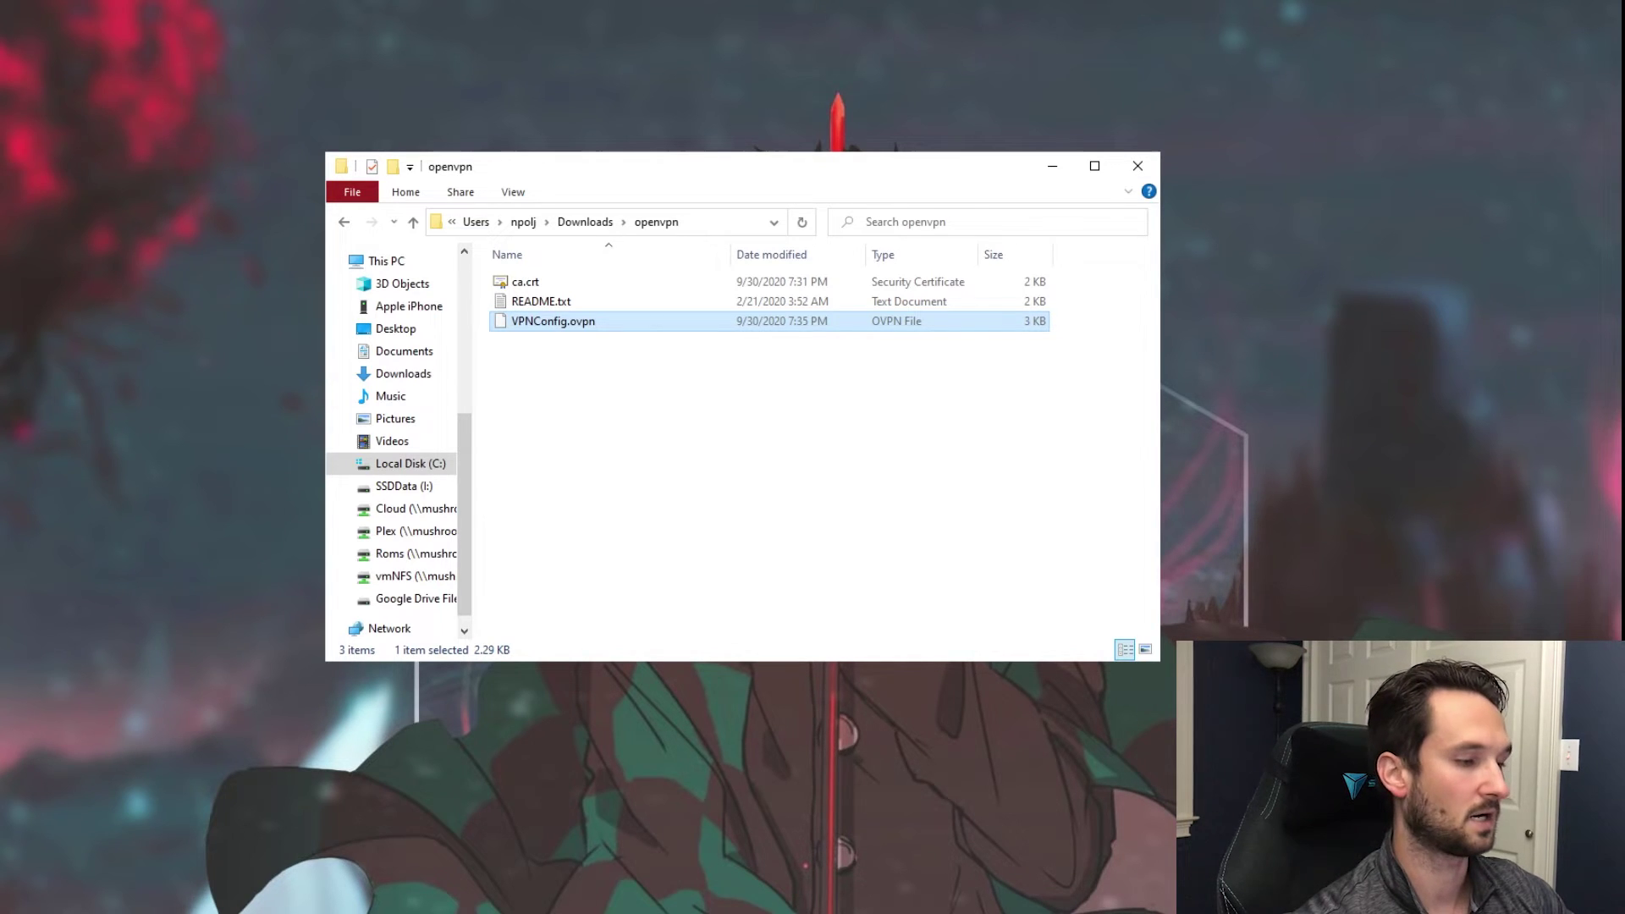
Step: Use iTunes File Sharing to copy VPNConfig.ovpn from Downloads\openvpn into OpenVPN's documents
{"action": "key", "text": "alt+Tab"}
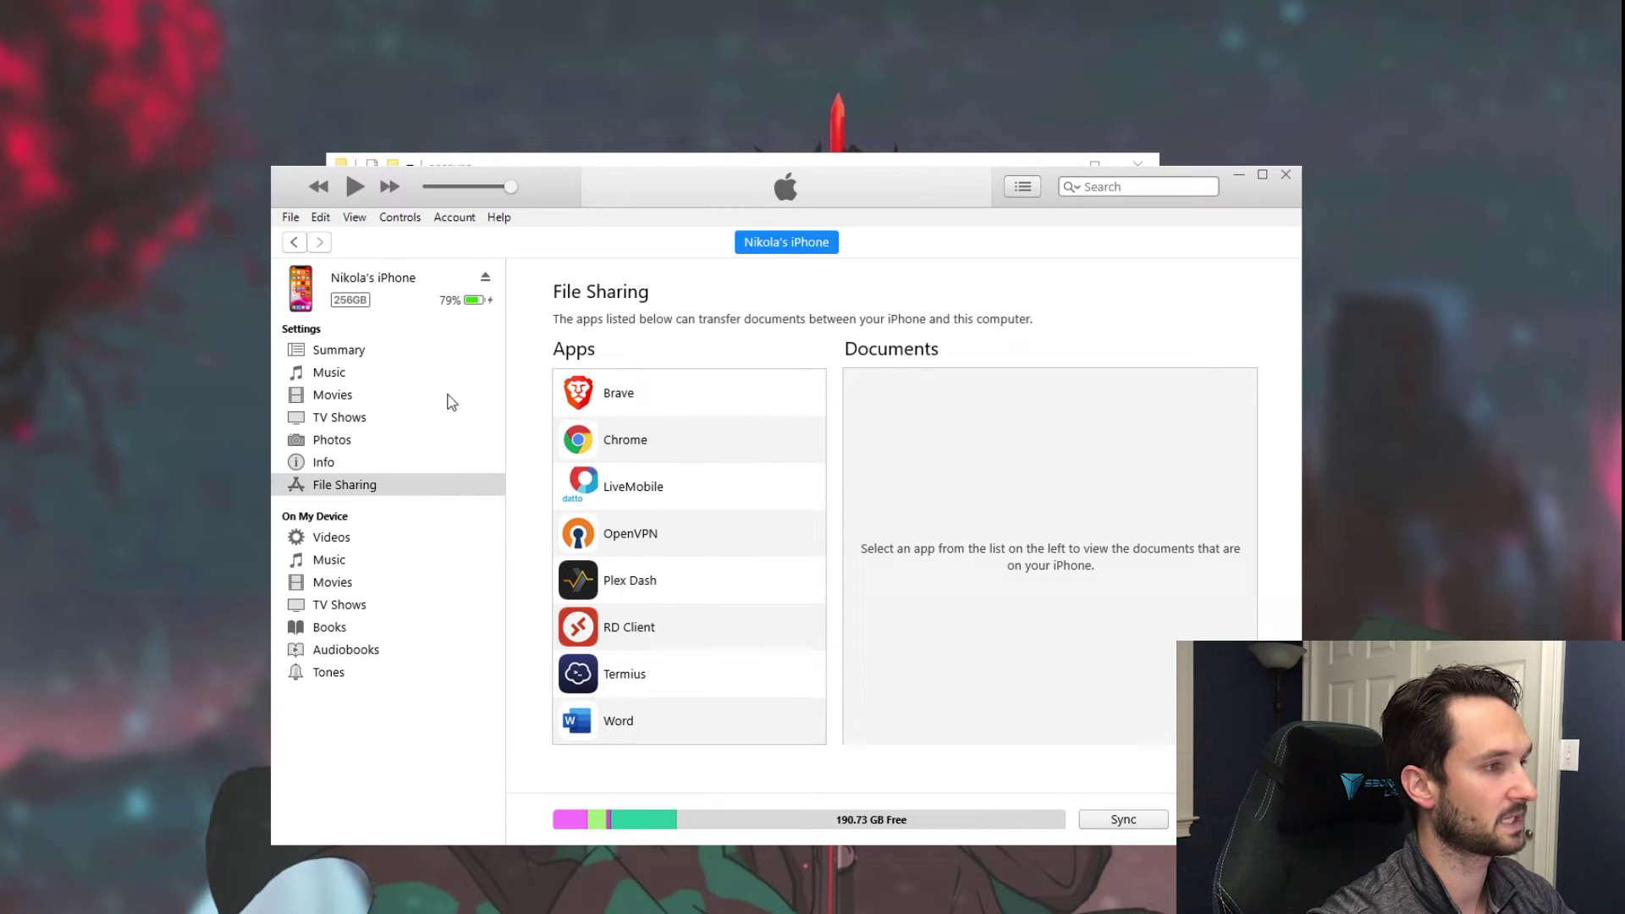
{"action": "left_click", "coordinate": [657, 538]}
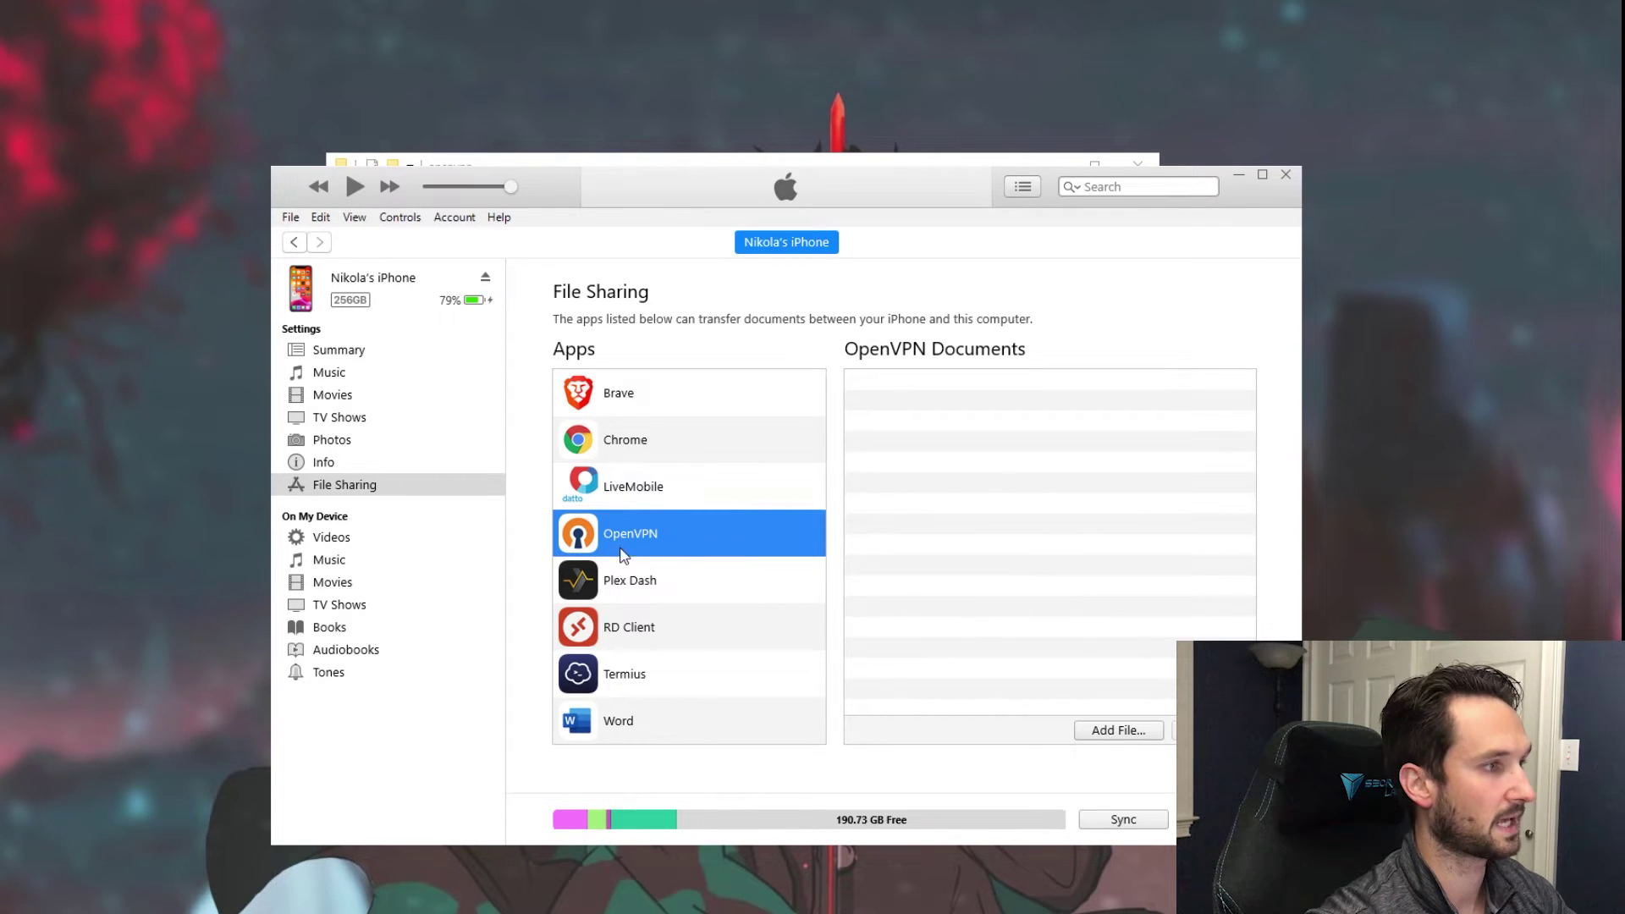
{"action": "left_click", "coordinate": [1132, 733]}
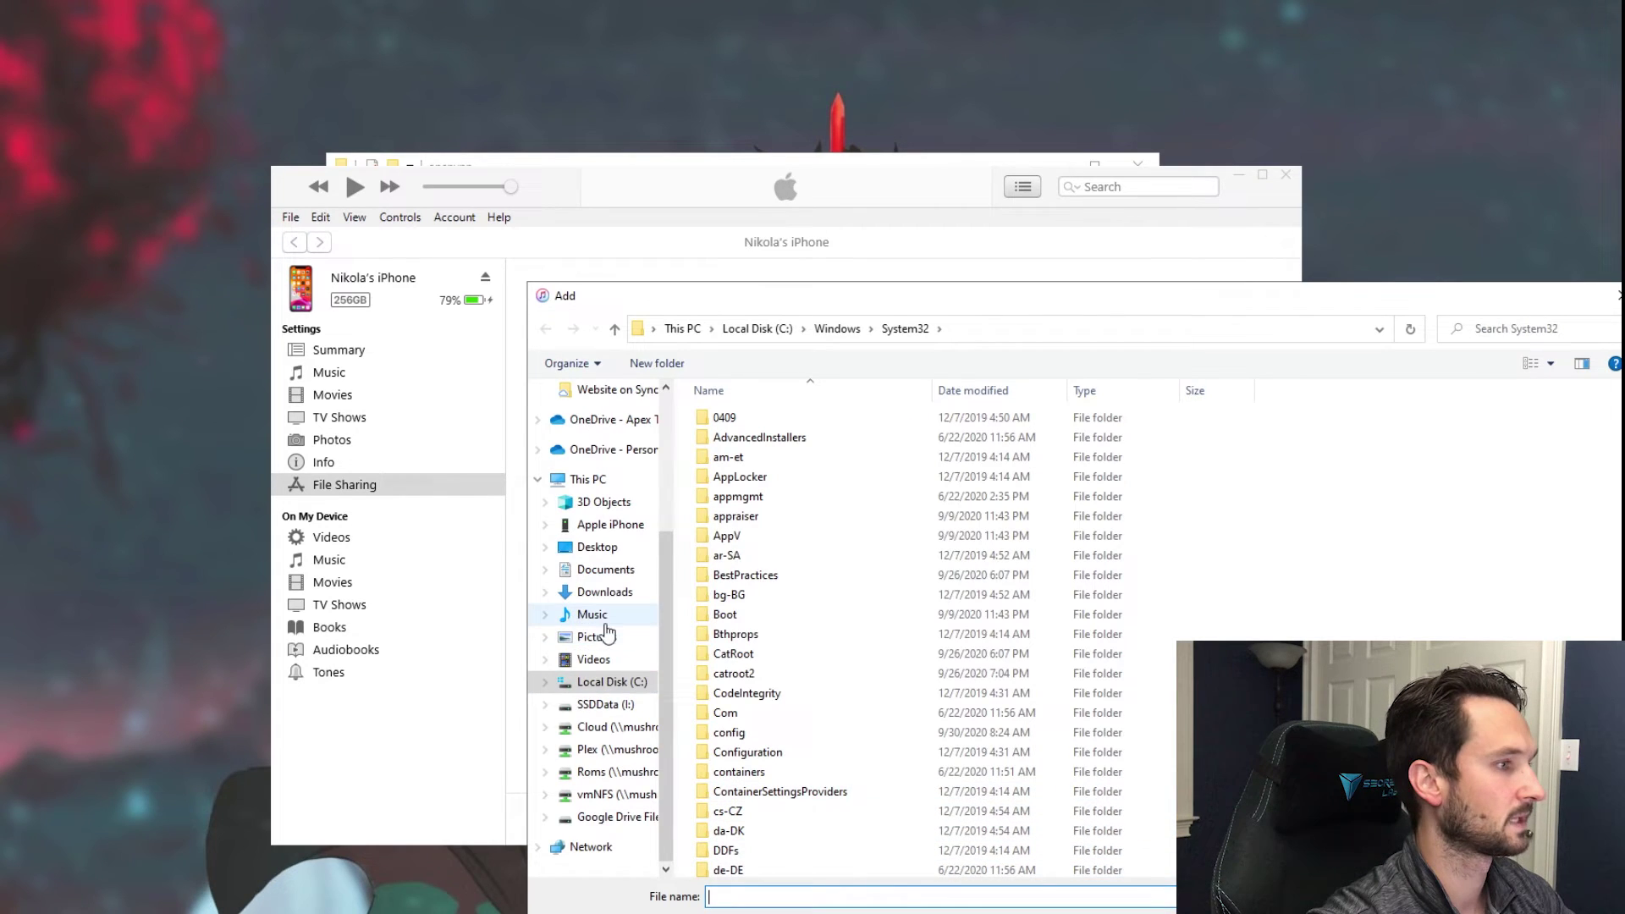
{"action": "left_click", "coordinate": [603, 592]}
{"action": "double_click", "coordinate": [738, 459]}
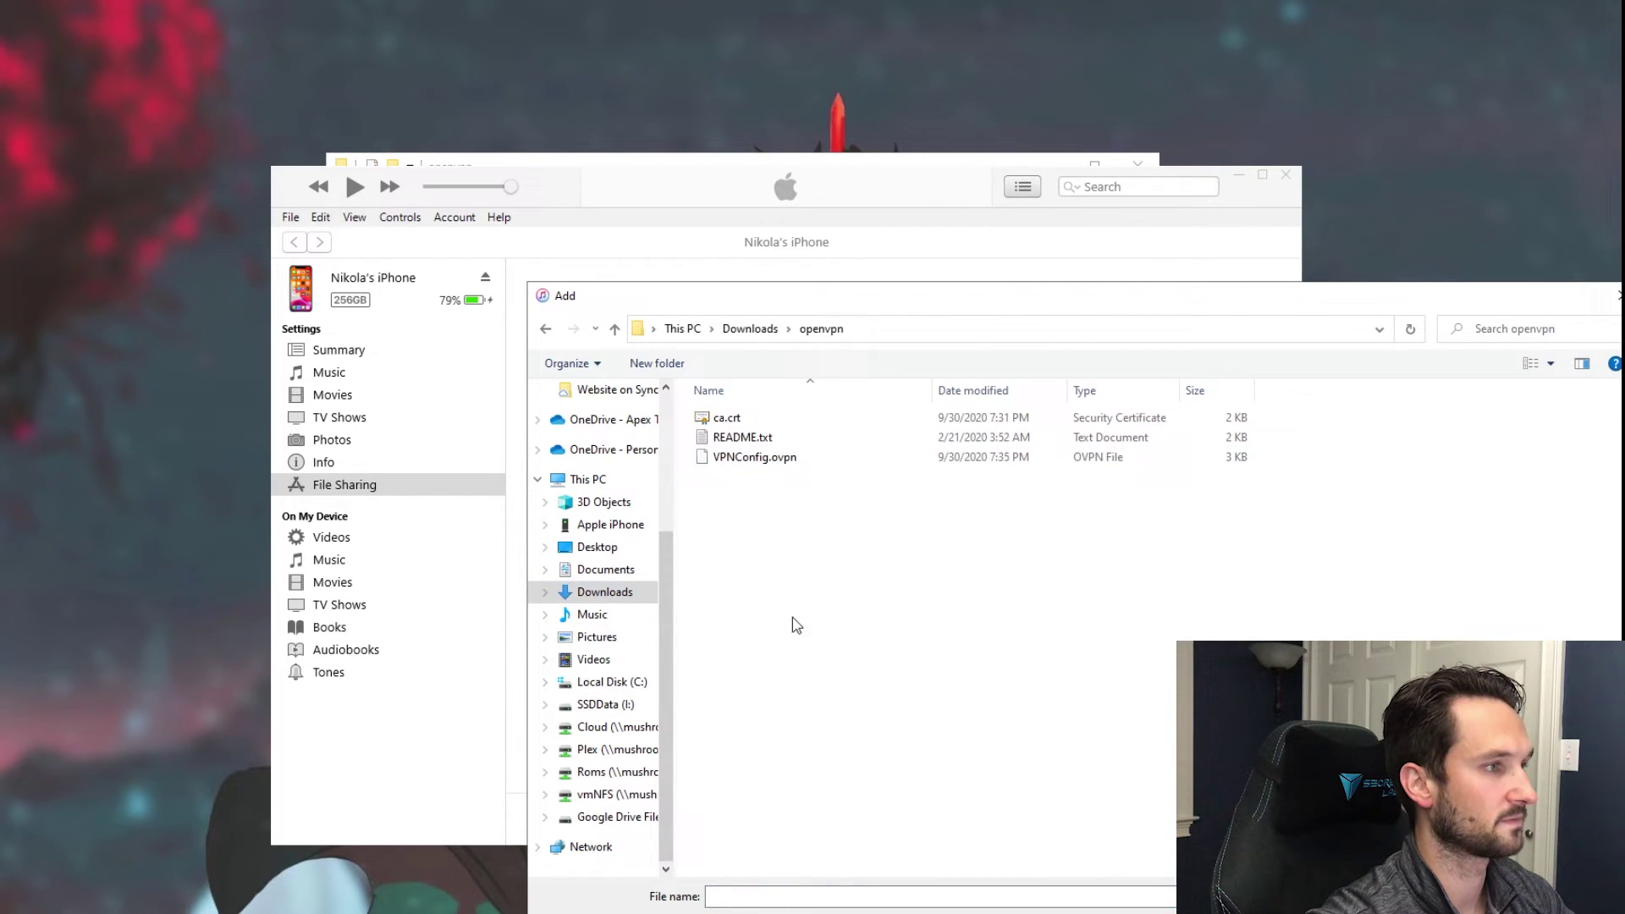
{"action": "left_click", "coordinate": [789, 460]}
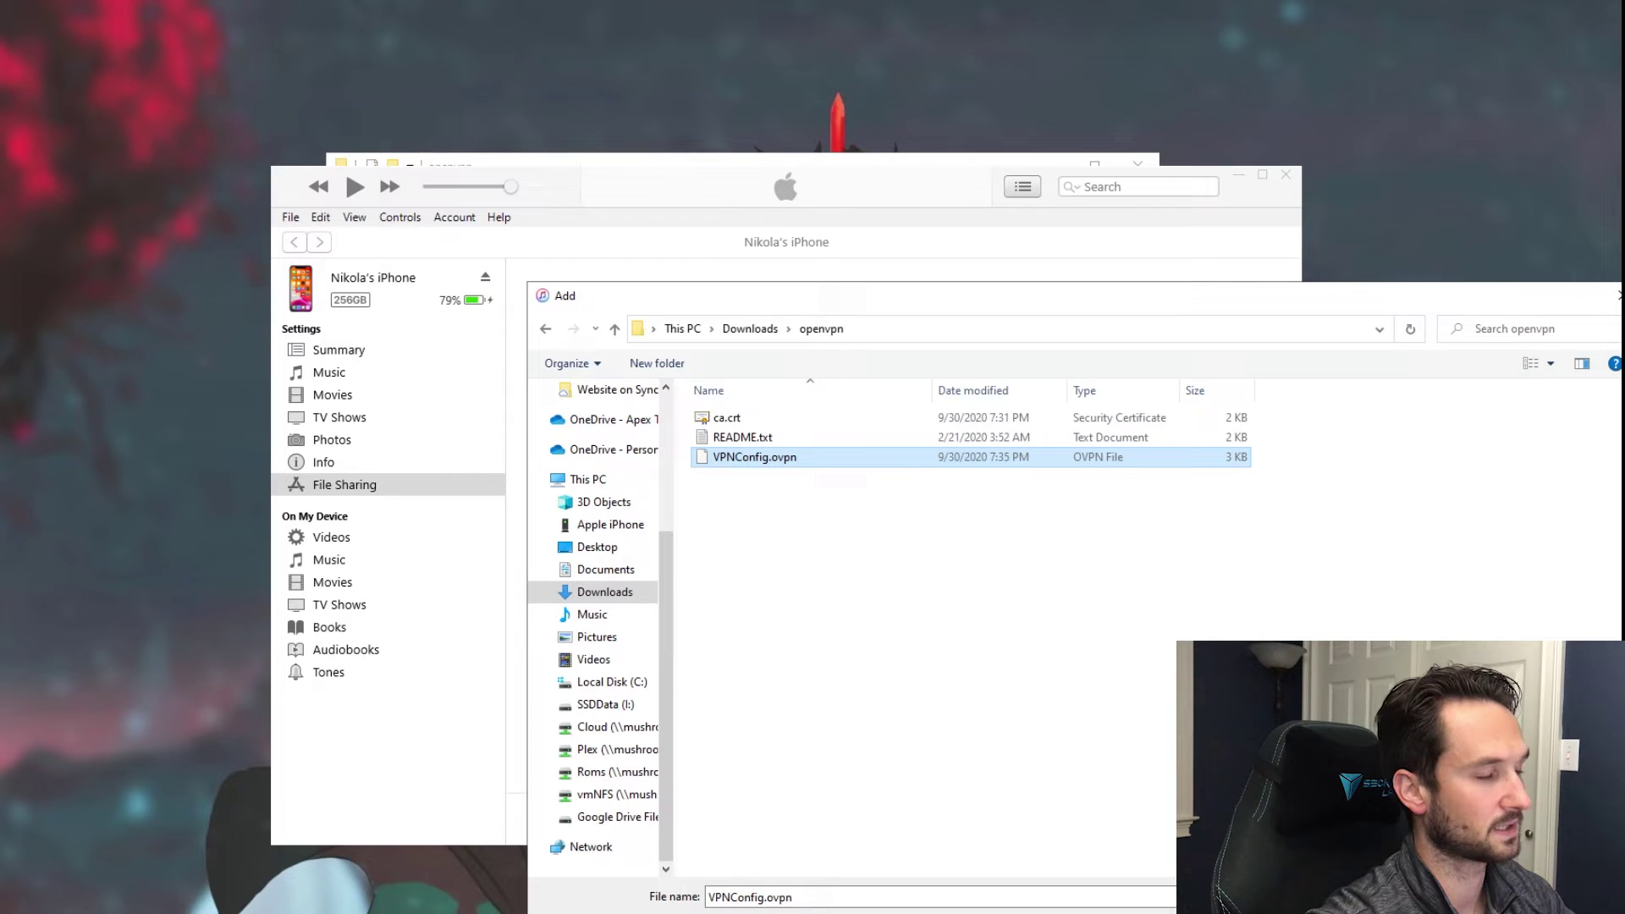
{"action": "key", "text": "Return"}
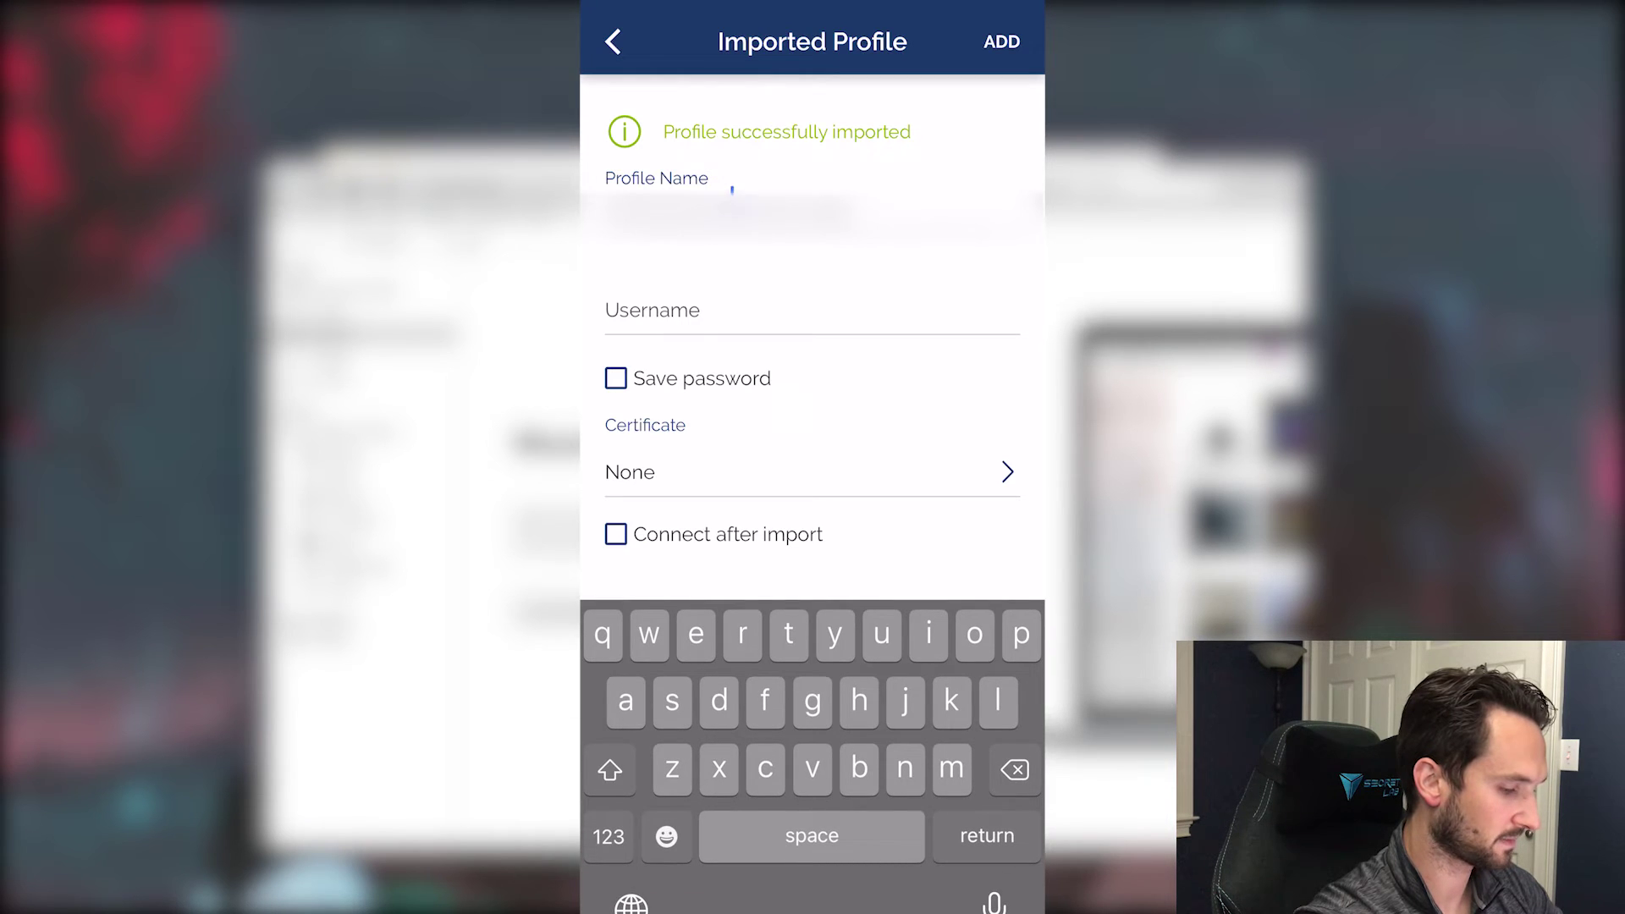
Step: Rename the imported profile to 'home vpn', enter the VPN username, and tick Save password
{"action": "key", "text": "BackSpace"}
{"action": "key", "text": "BackSpace"}
{"action": "key", "text": "BackSpace"}
{"action": "key", "text": "BackSpace"}
{"action": "key", "text": "BackSpace"}
{"action": "key", "text": "BackSpace"}
{"action": "key", "text": "BackSpace"}
{"action": "key", "text": "BackSpace"}
{"action": "key", "text": "BackSpace"}
{"action": "key", "text": "BackSpace"}
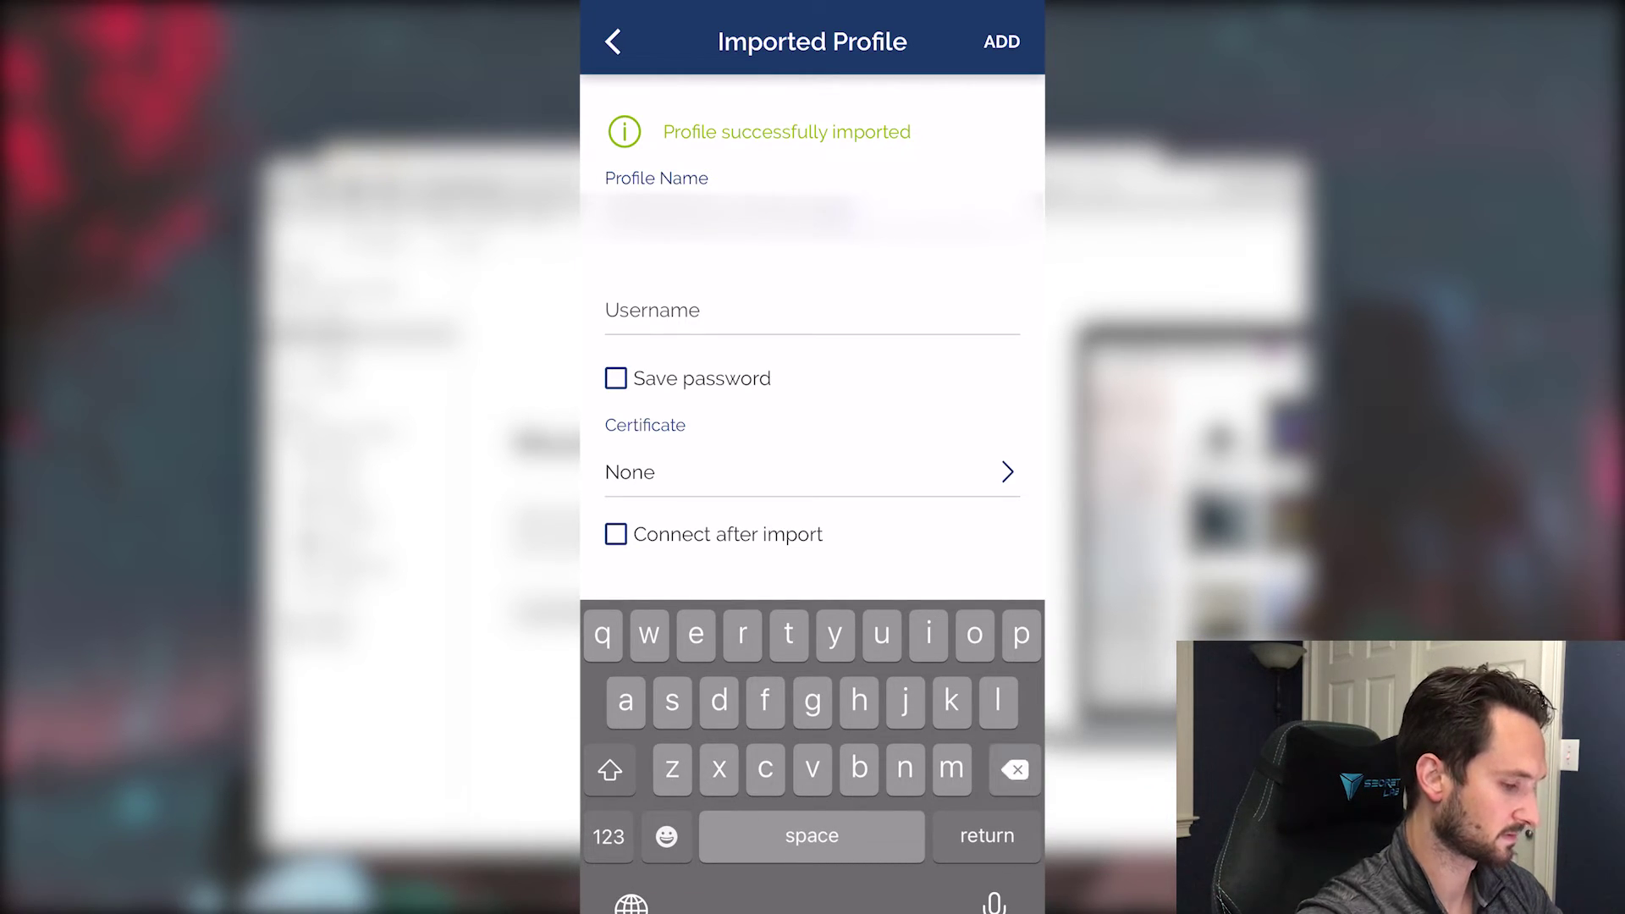
{"action": "key", "text": "BackSpace"}
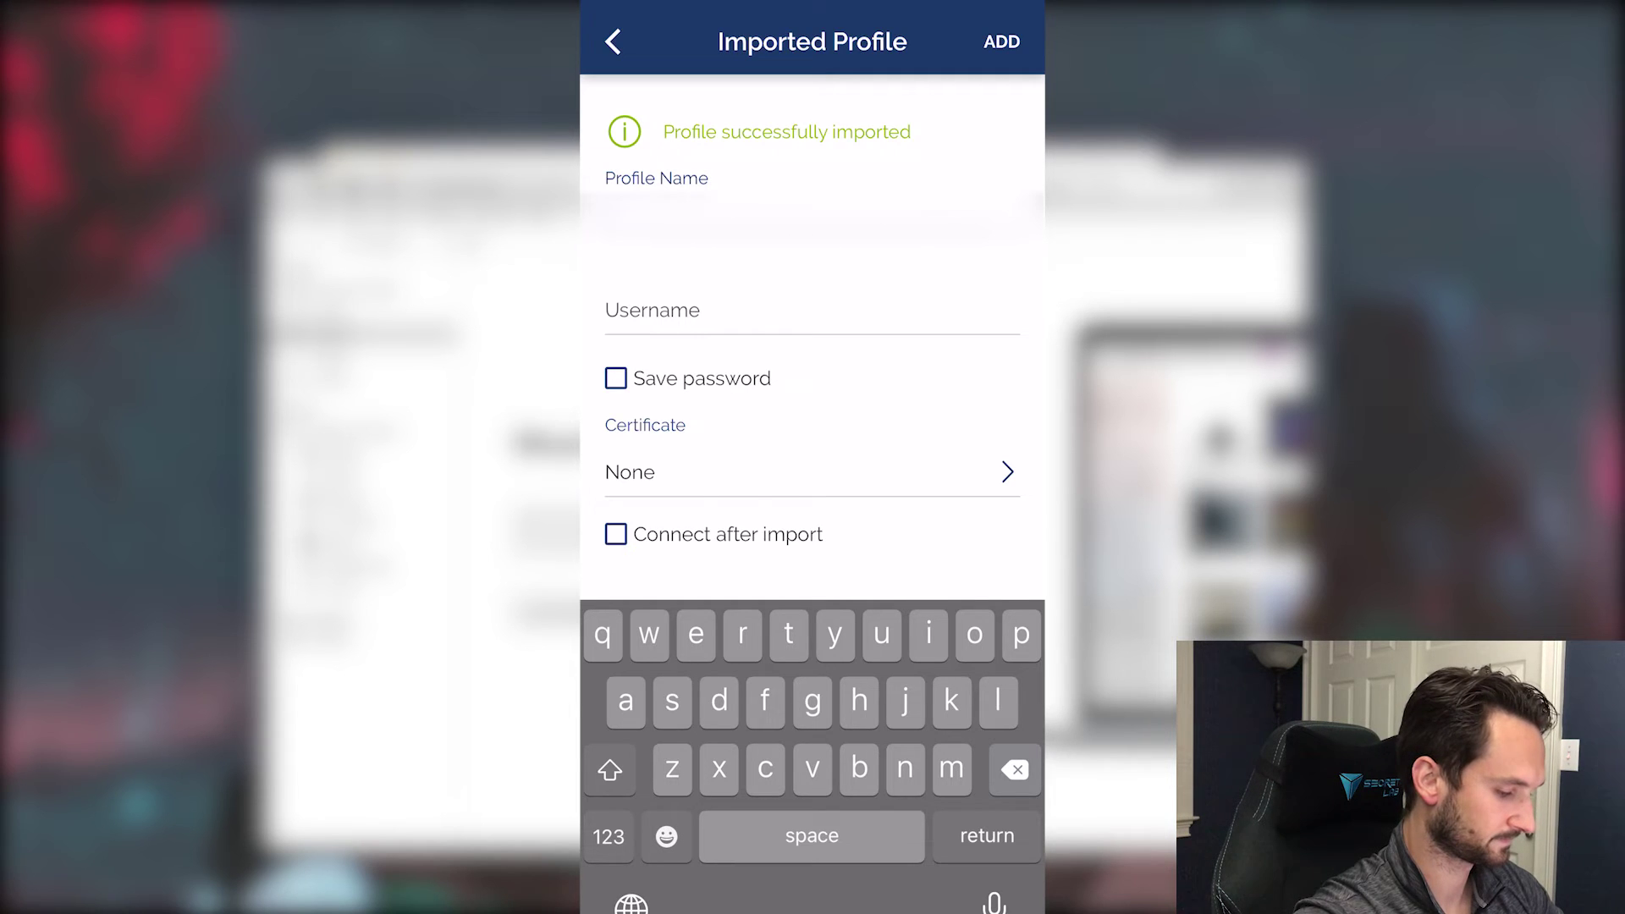
{"action": "type", "text": "home vpn"}
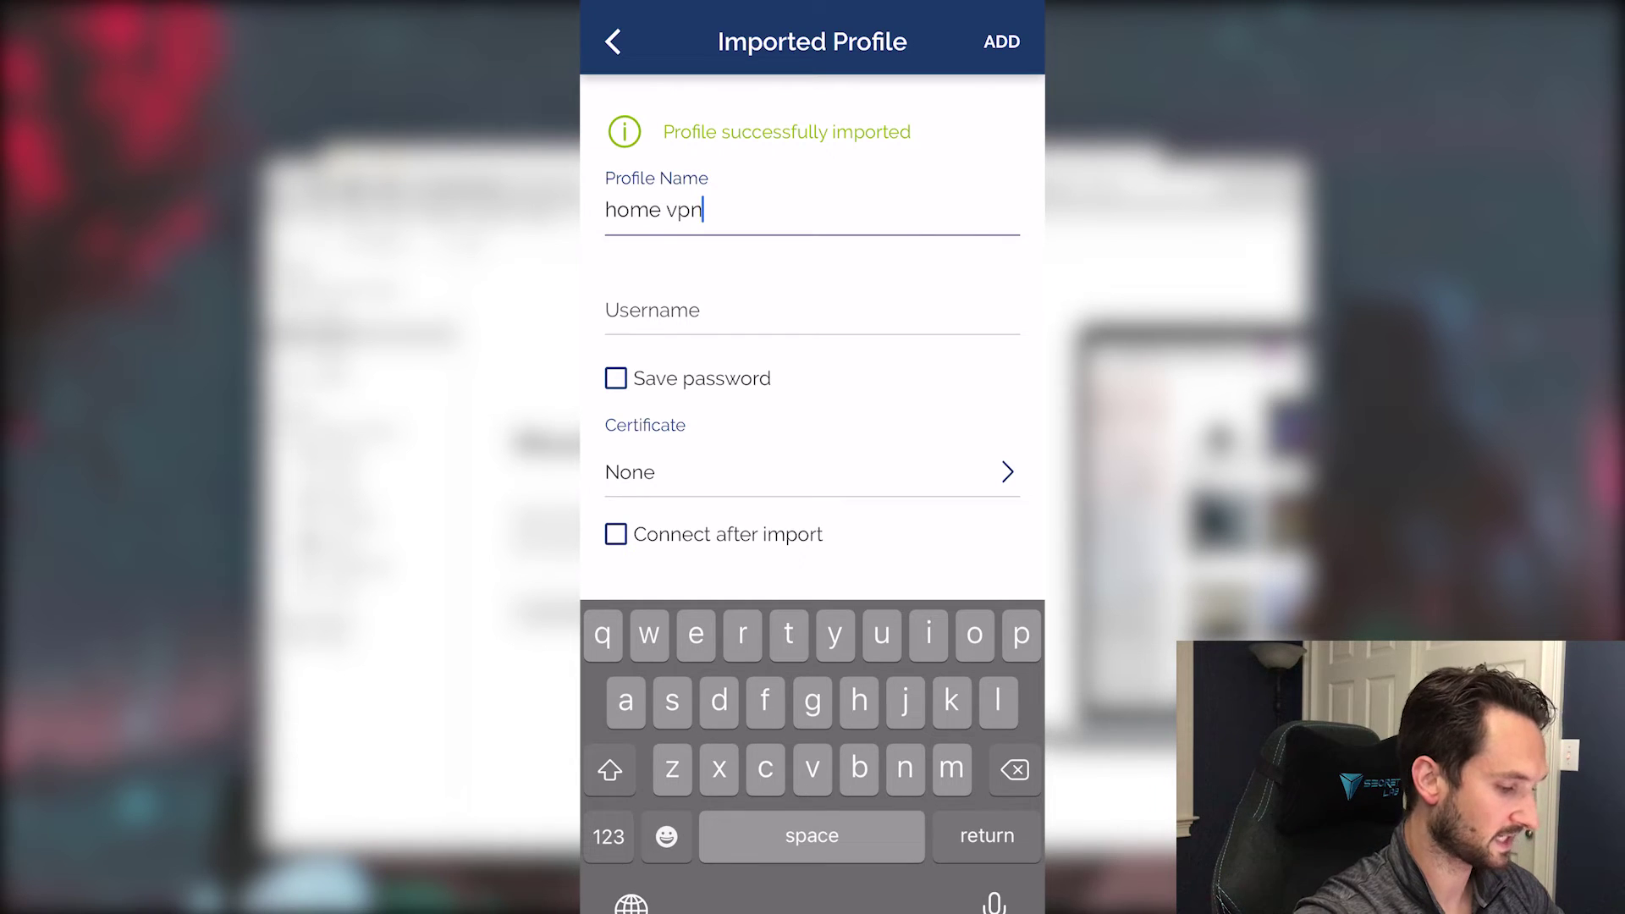
{"action": "left_click", "coordinate": [812, 309]}
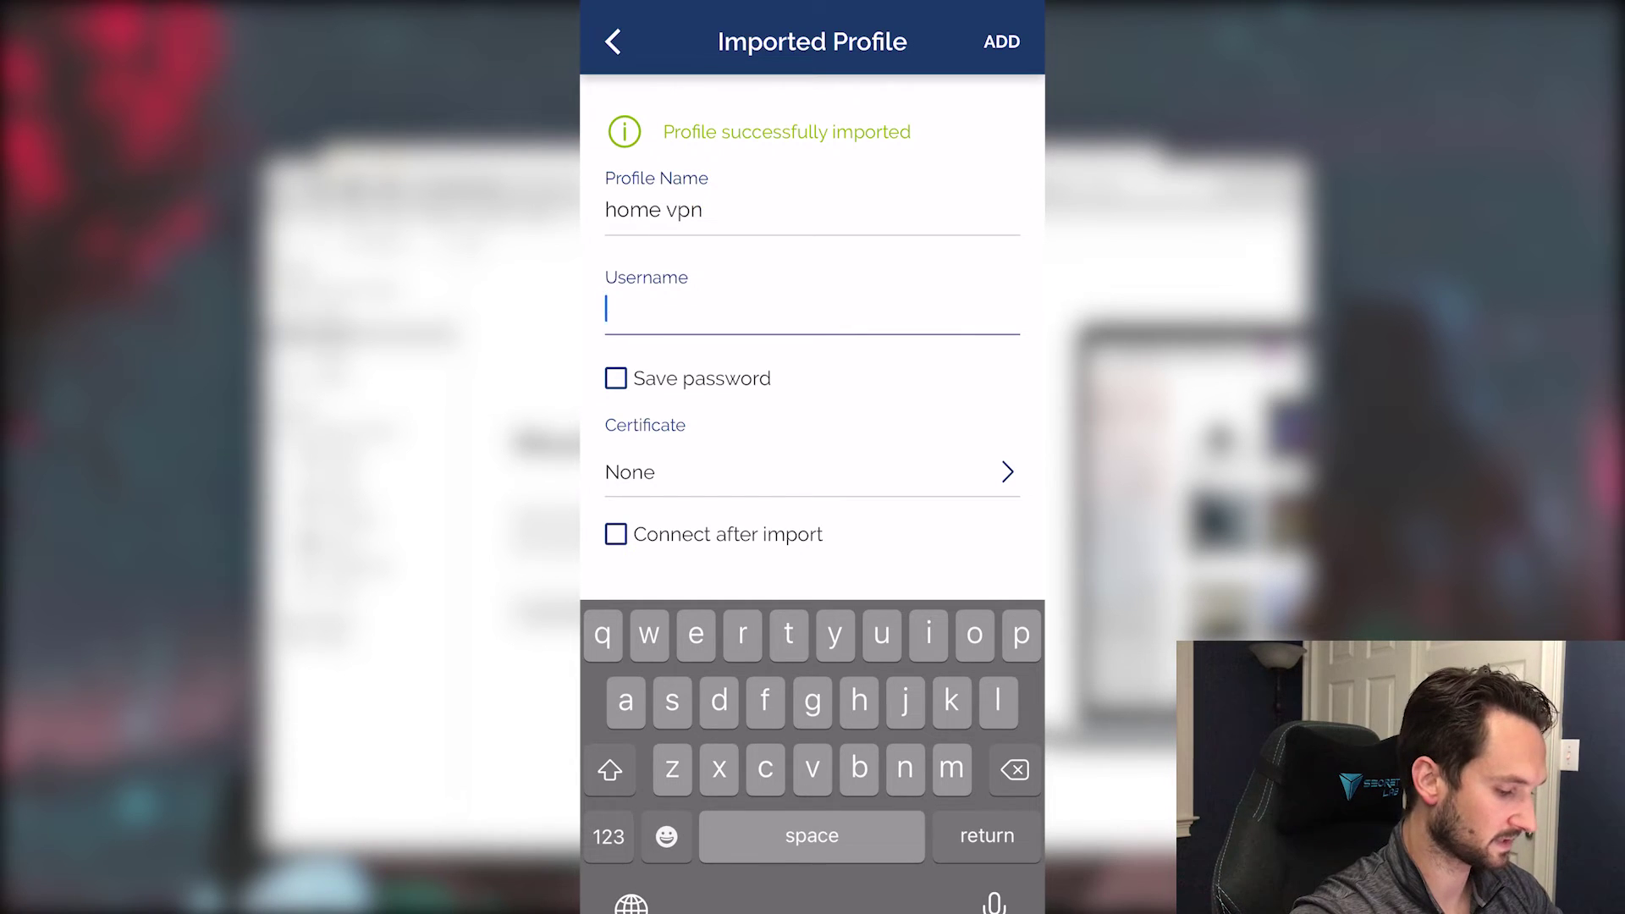
{"action": "type", "text": "vpn"}
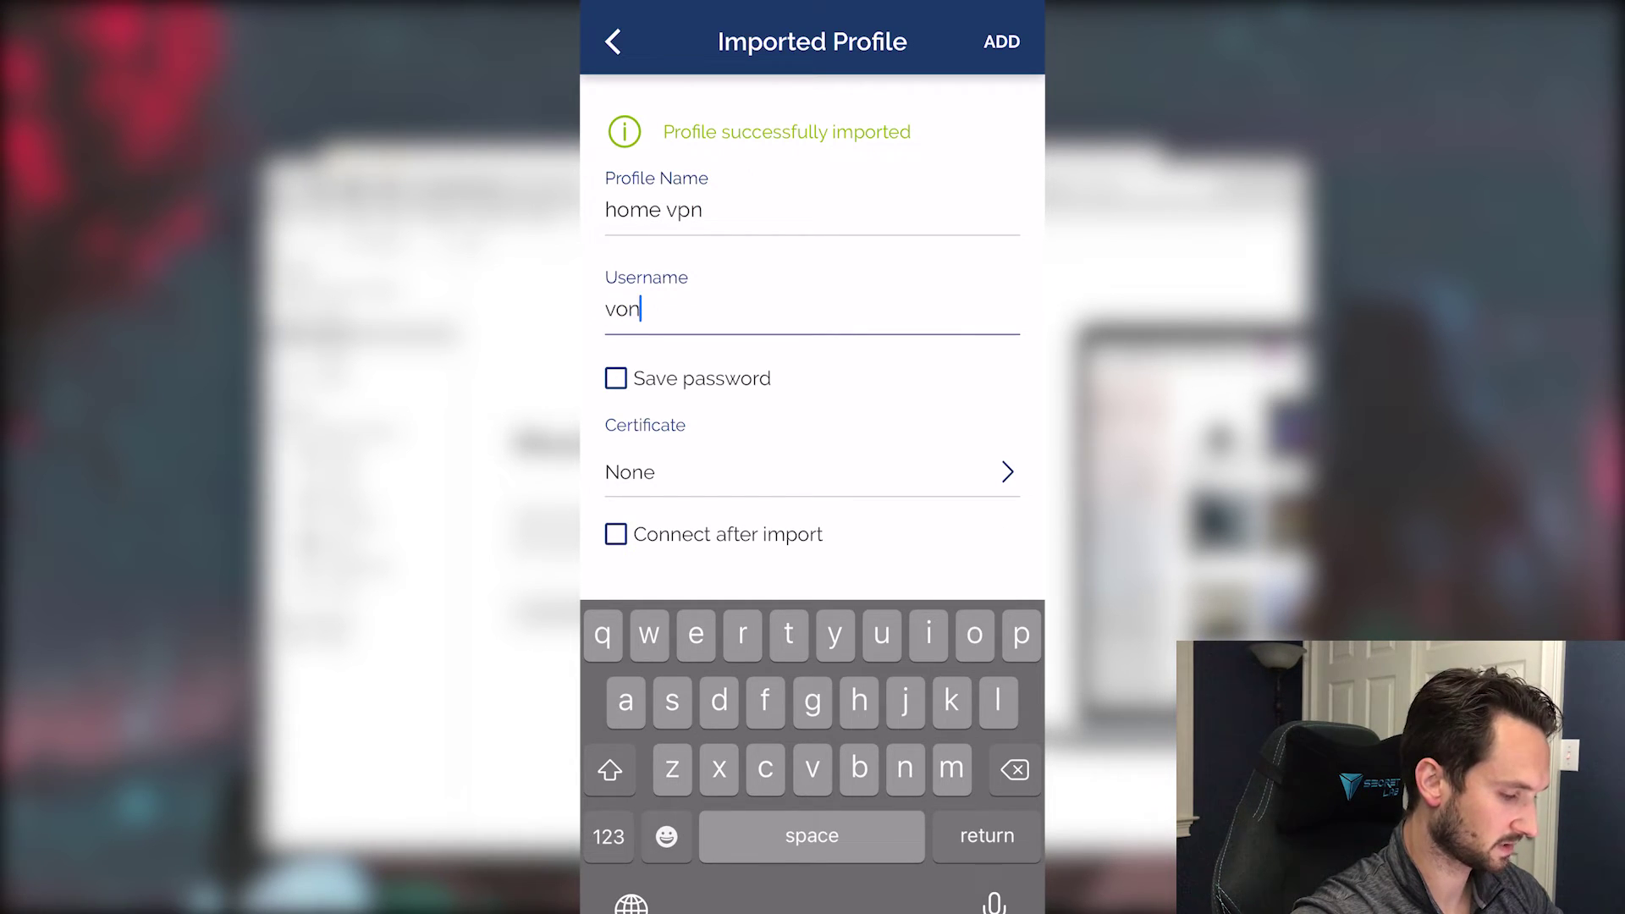
{"action": "key", "text": "BackSpace"}
{"action": "key", "text": "BackSpace"}
{"action": "key", "text": "BackSpace"}
{"action": "type", "text": "V"}
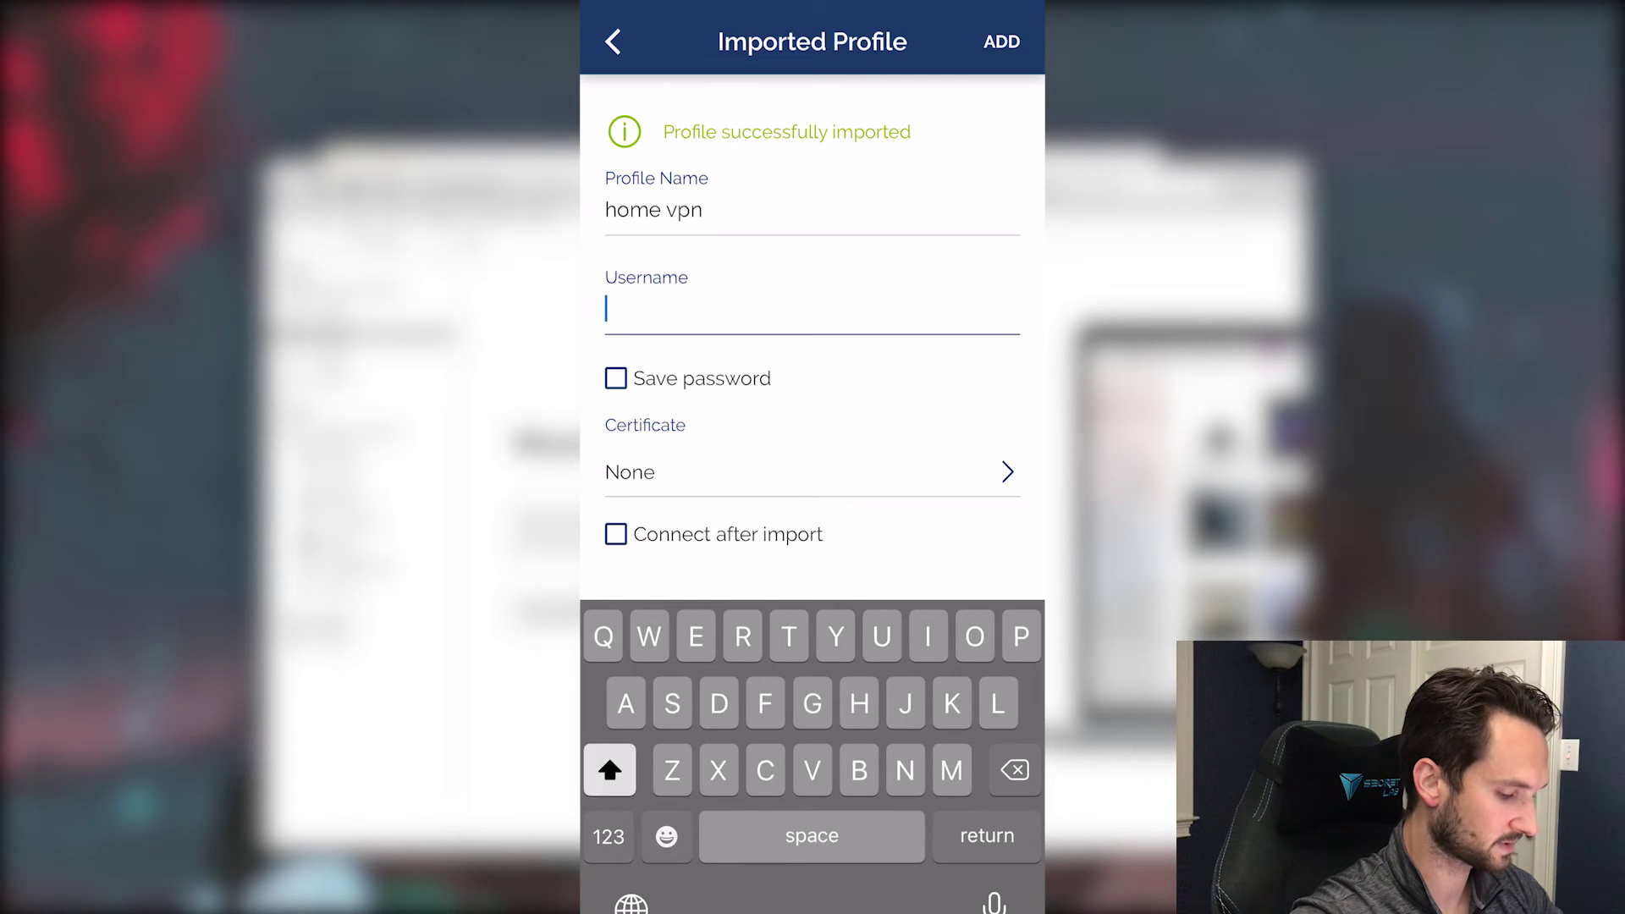
{"action": "type", "text": "PN"}
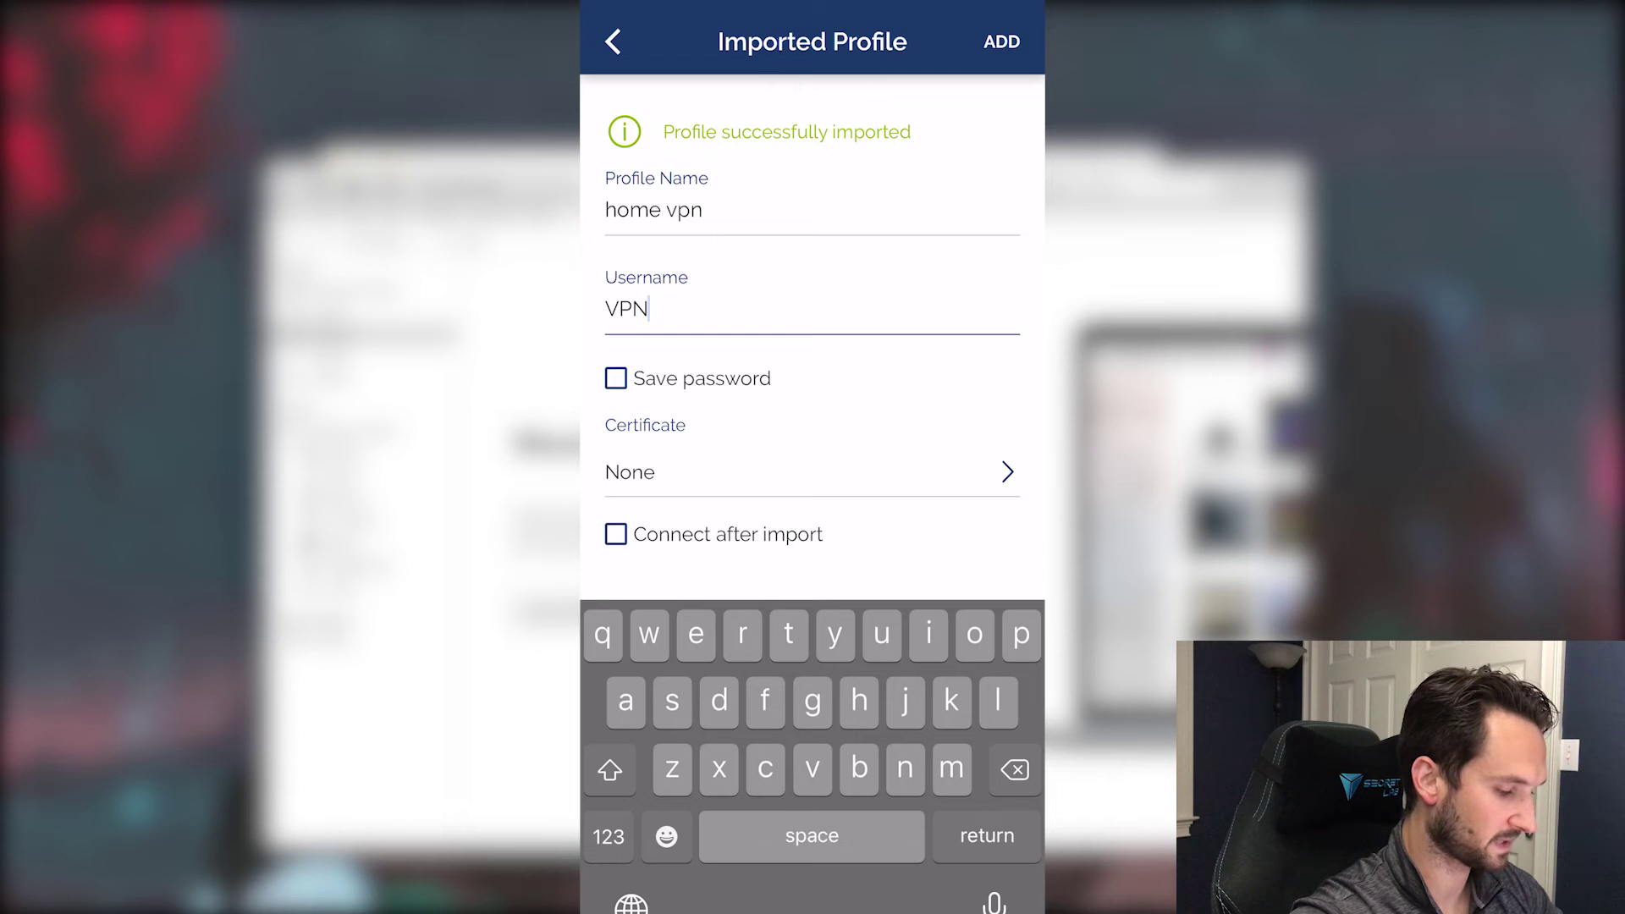
{"action": "left_click", "coordinate": [615, 378]}
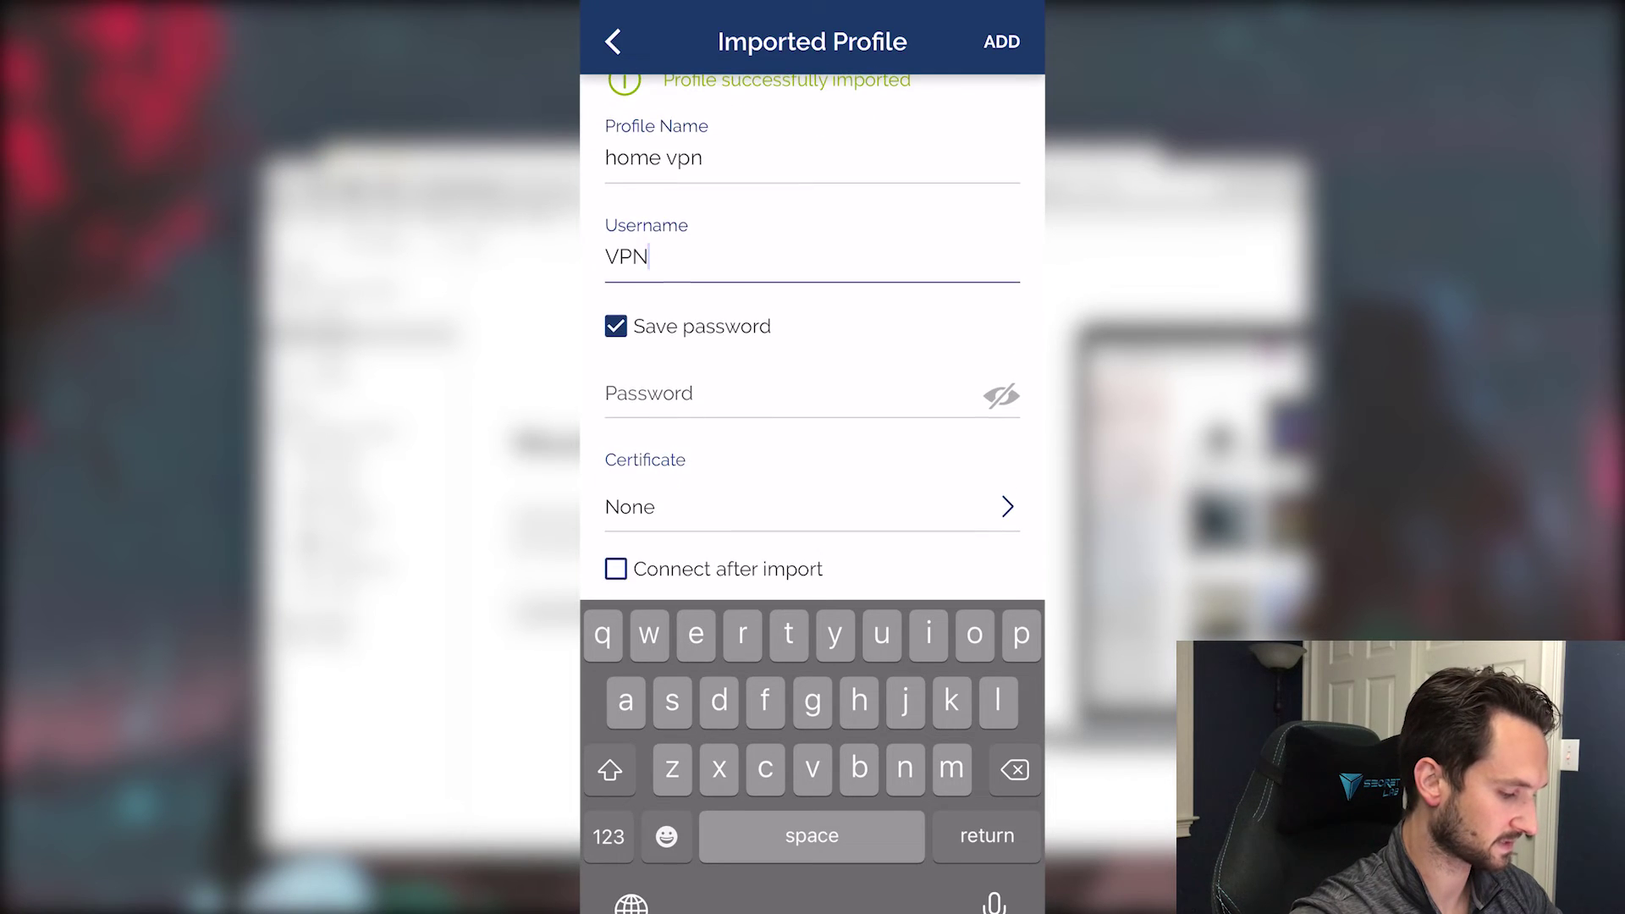
{"action": "left_click", "coordinate": [787, 396]}
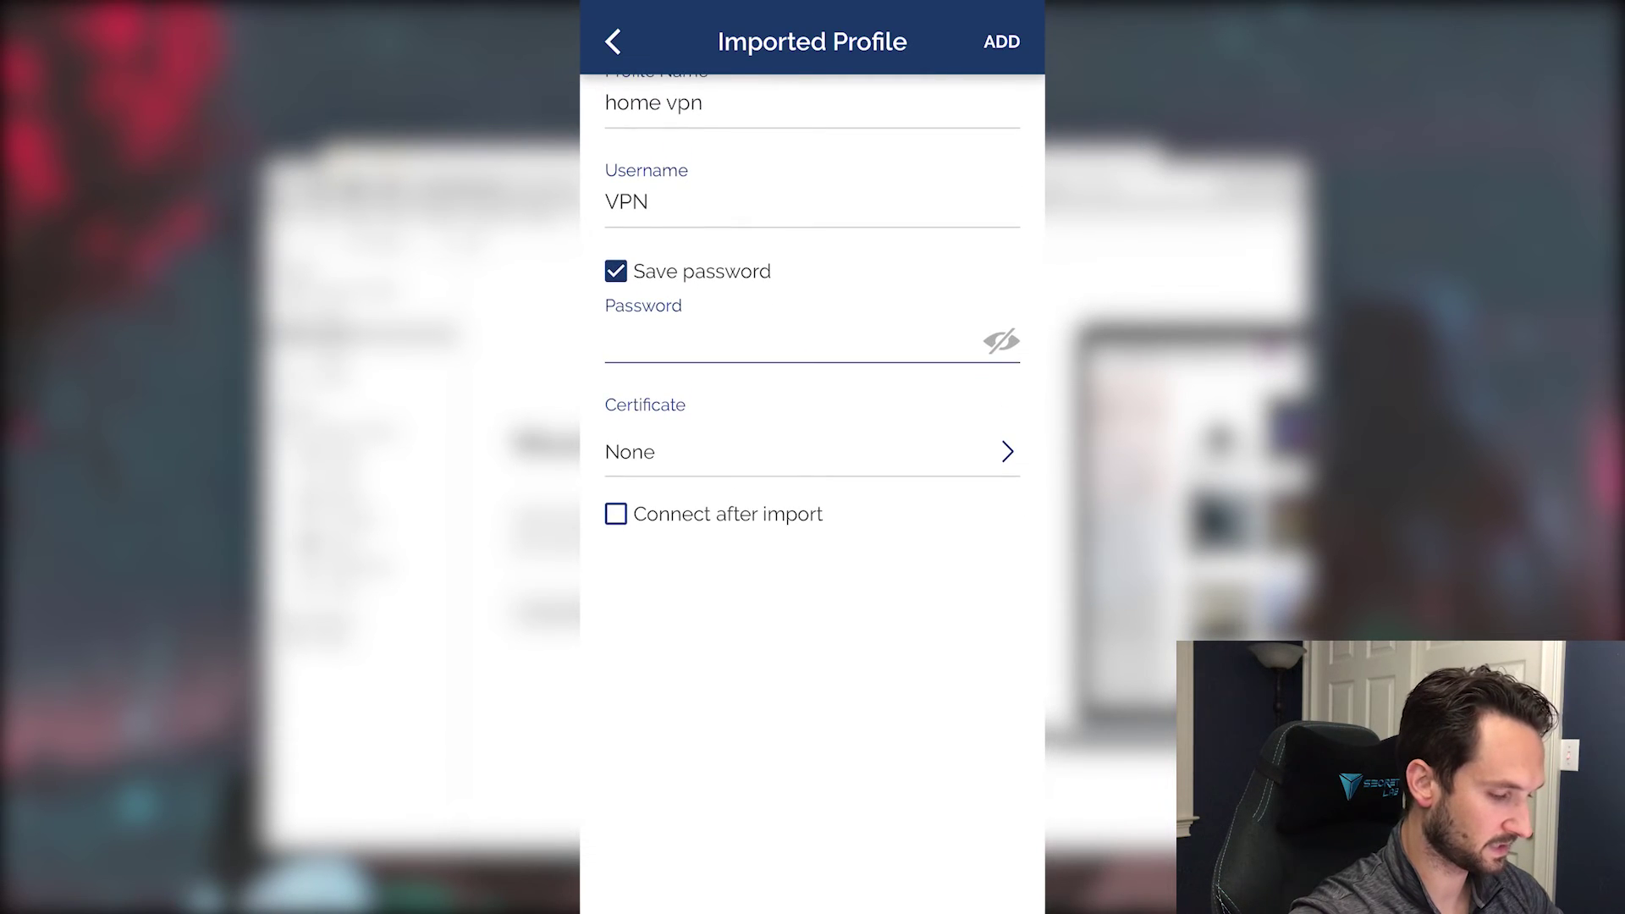
Step: Save the home vpn profile so it appears in the Profiles list
{"action": "left_click", "coordinate": [1001, 42]}
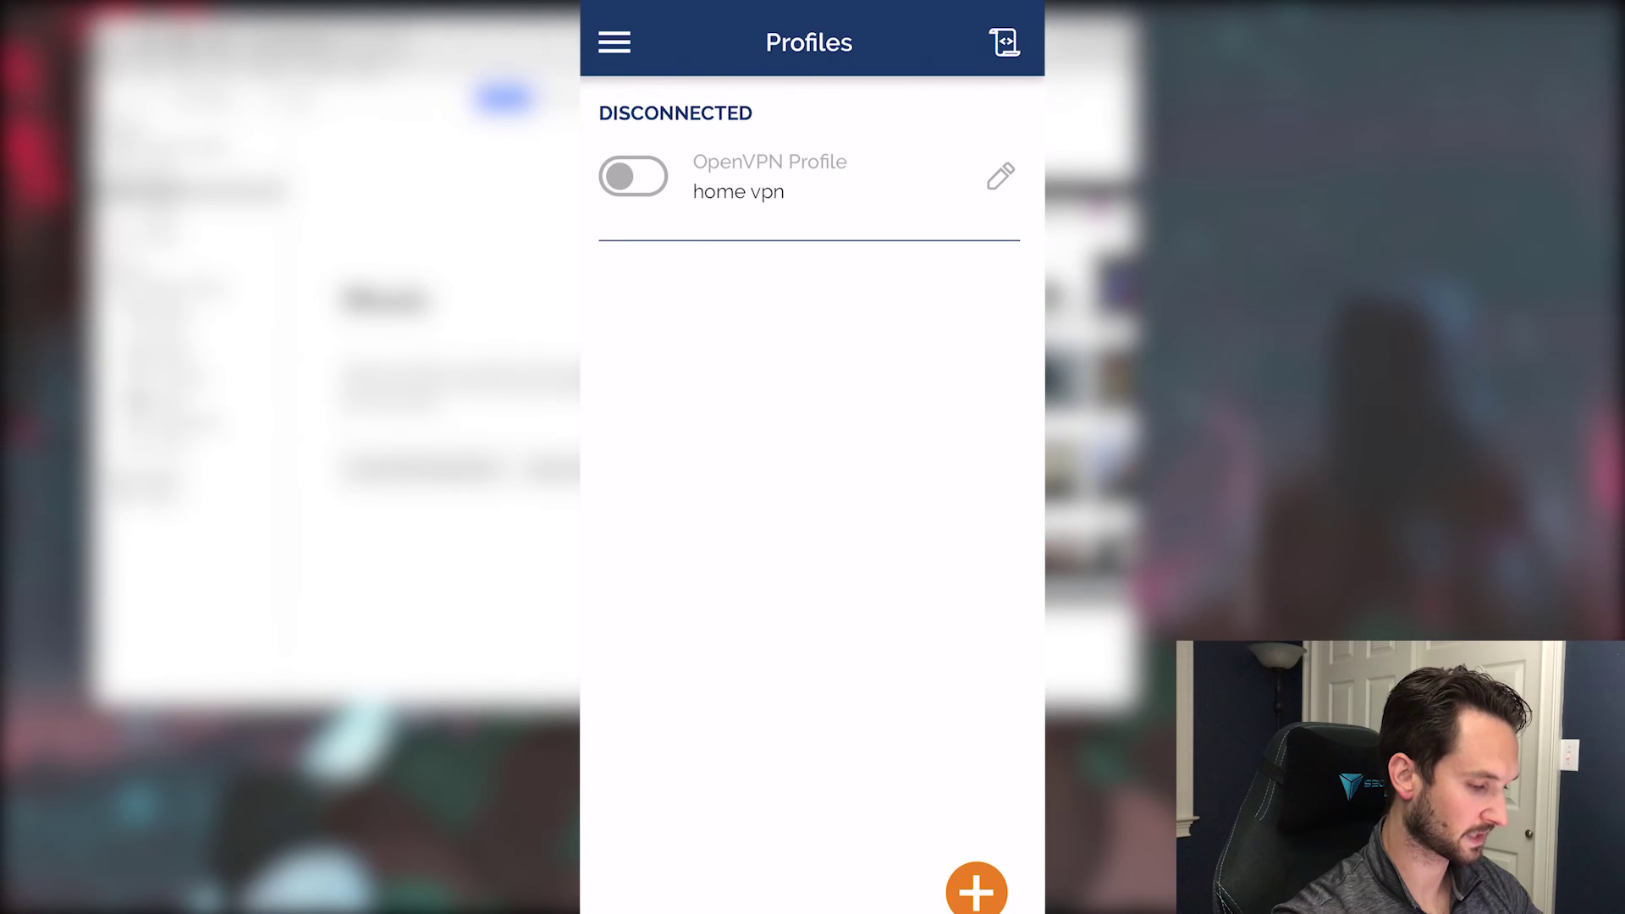